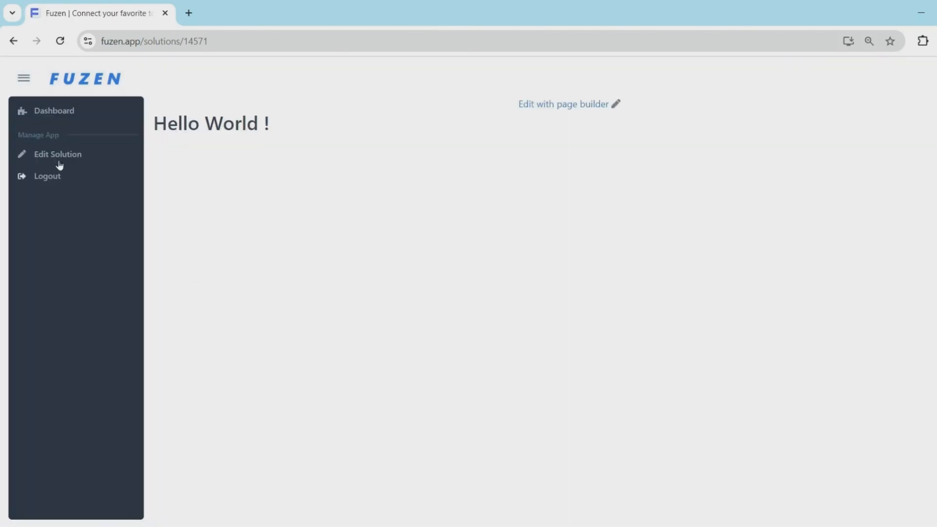
Step: Open the solution's app database for editing in Google Sheets and import the app data to a sheet
{"action": "left_click", "coordinate": [56, 158]}
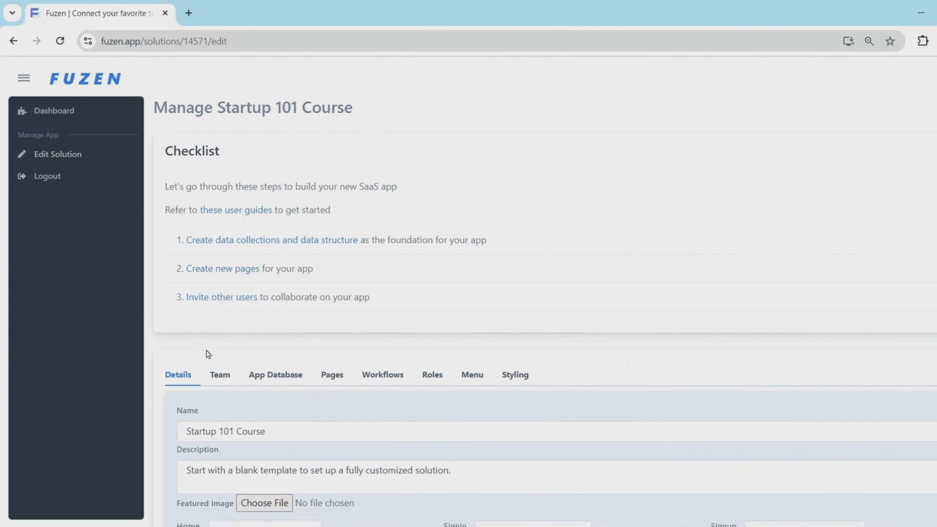
{"action": "left_click", "coordinate": [256, 382]}
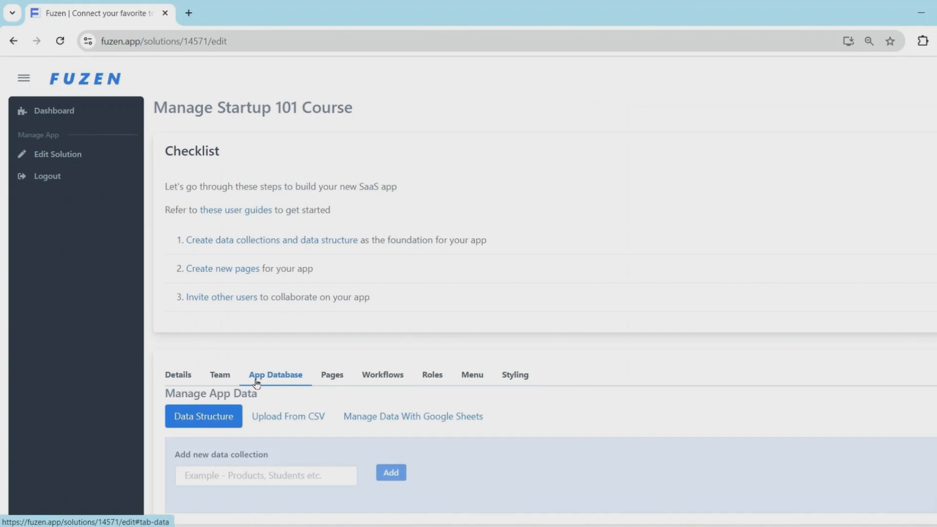
{"action": "left_click", "coordinate": [378, 424]}
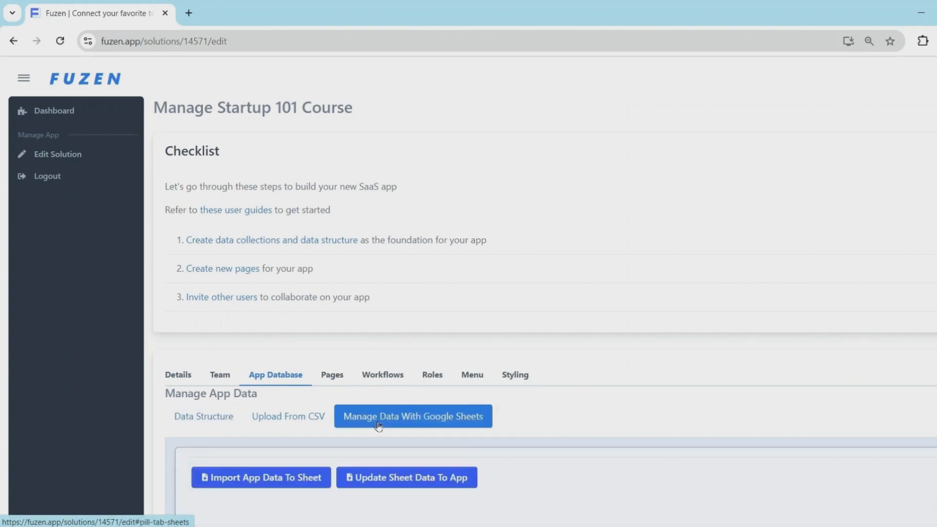
{"action": "scroll", "coordinate": [379, 425], "scroll_direction": "down", "scroll_amount": 4}
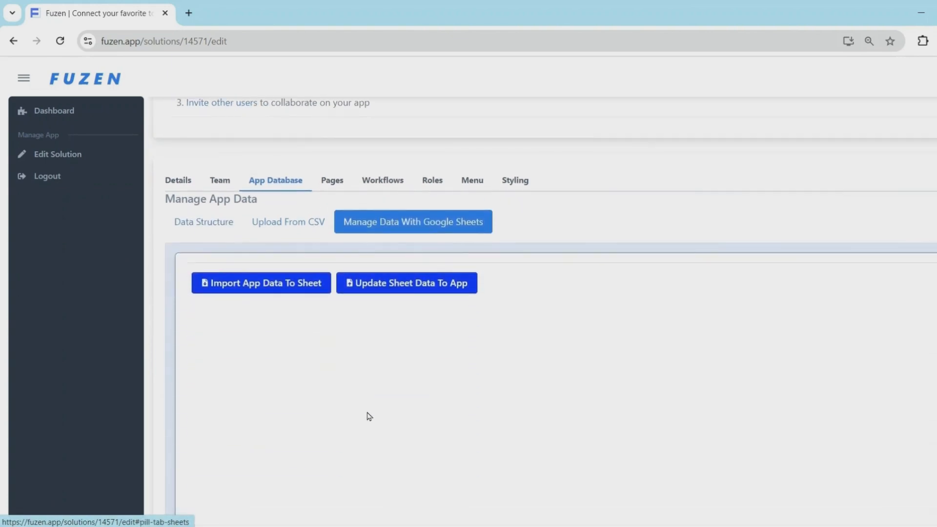
{"action": "left_click", "coordinate": [274, 288]}
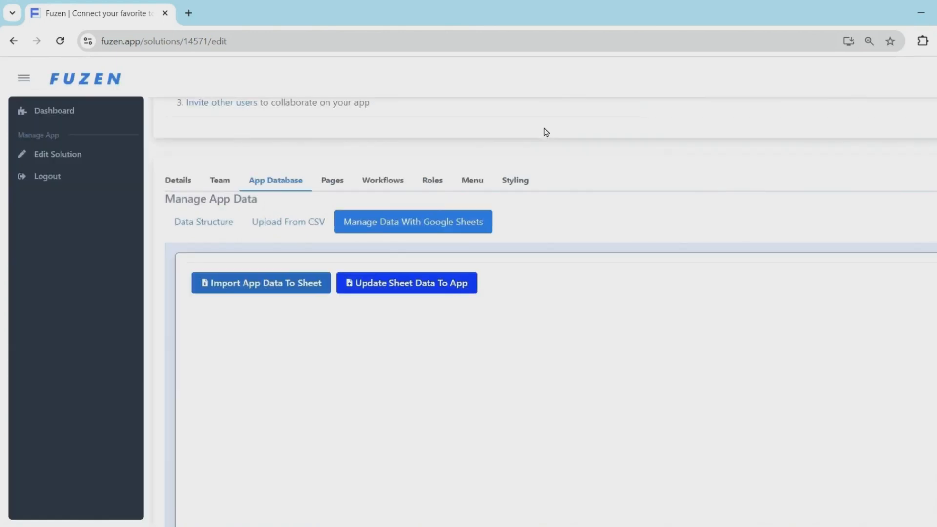
{"action": "scroll", "coordinate": [546, 132], "scroll_direction": "down", "scroll_amount": 3}
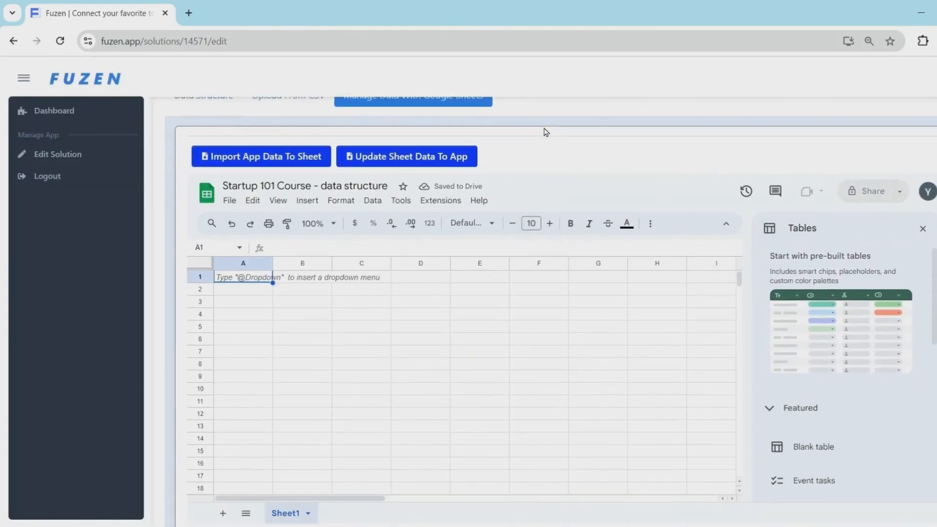
Step: Rename the first sheet as Students and add a second sheet named Quiz
{"action": "double_click", "coordinate": [290, 510]}
{"action": "type", "text": "Students"}
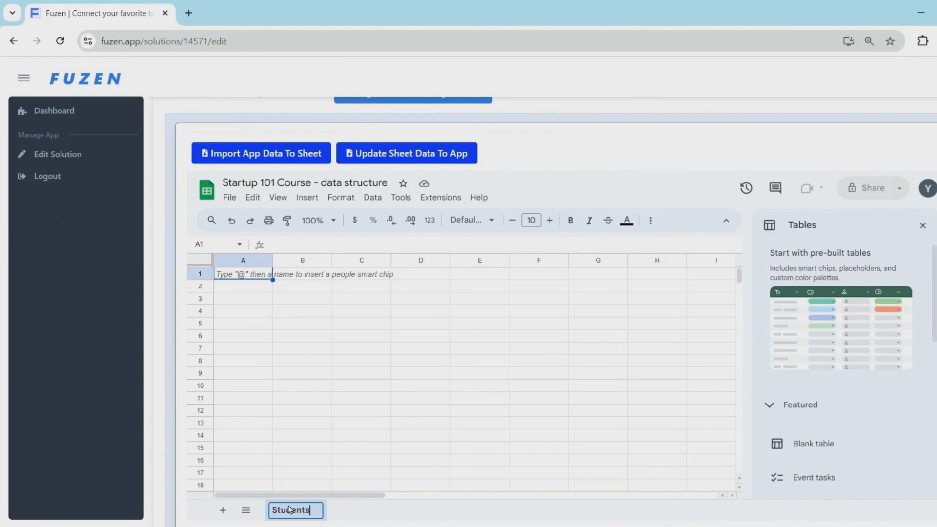
{"action": "scroll", "coordinate": [262, 477], "scroll_direction": "down", "scroll_amount": 2}
{"action": "left_click", "coordinate": [222, 428]}
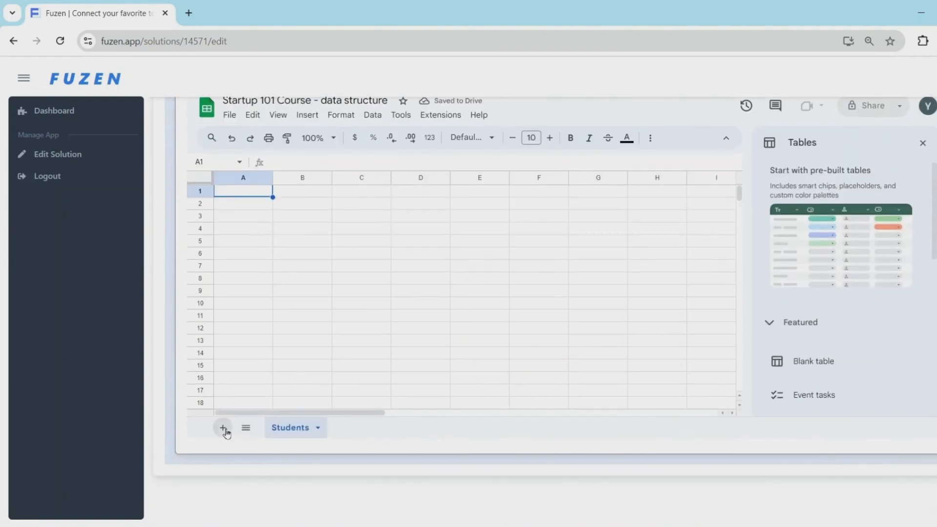
{"action": "double_click", "coordinate": [349, 429]}
{"action": "type", "text": "Quiz"}
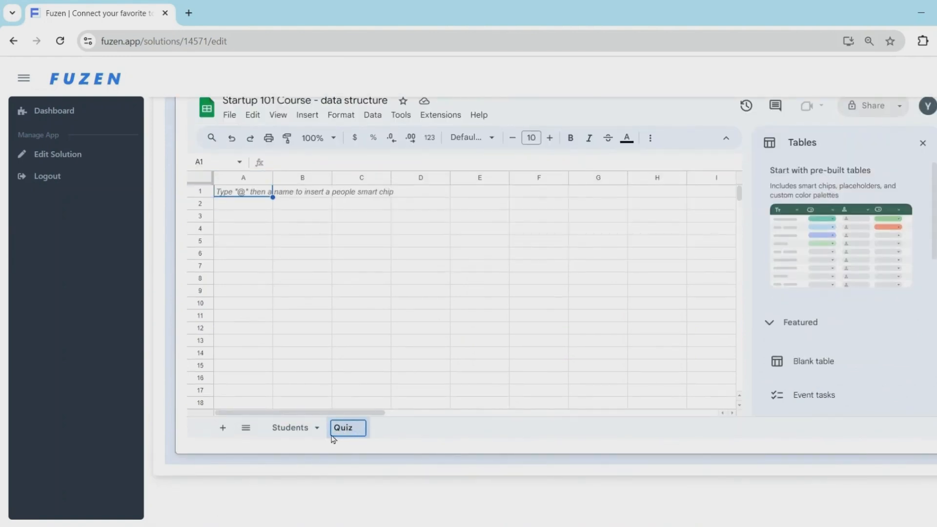
Step: Fill the Students sheet's header row with Student Name, Email, Phone Number, Enrolled On, Source, Status and Payment Status
{"action": "left_click", "coordinate": [293, 428]}
{"action": "type", "text": "Student Name"}
{"action": "key", "text": "Tab"}
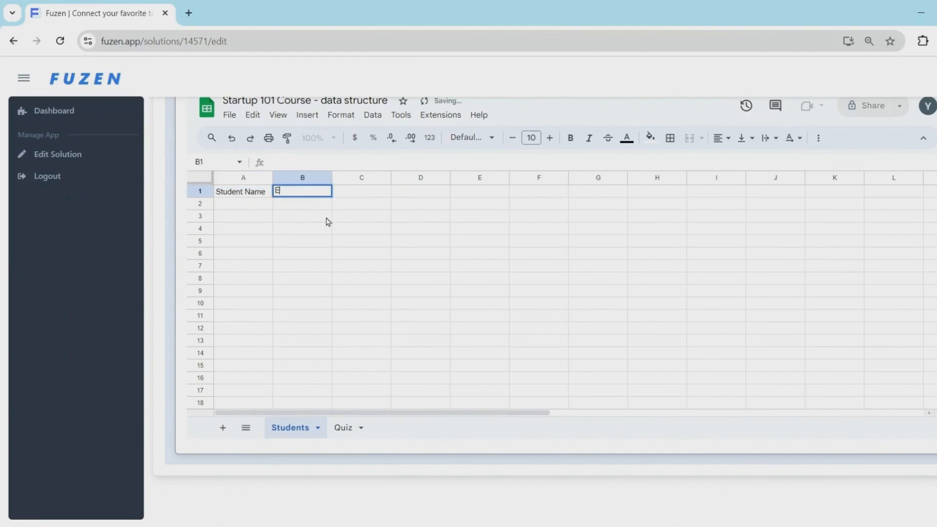
{"action": "type", "text": "Email"}
{"action": "key", "text": "Tab"}
{"action": "type", "text": "Phone Number"}
{"action": "key", "text": "Tab"}
{"action": "type", "text": "Enrolled On"}
{"action": "key", "text": "Tab"}
{"action": "type", "text": "Source"}
{"action": "key", "text": "Tab"}
{"action": "type", "text": "Status"}
{"action": "key", "text": "Tab"}
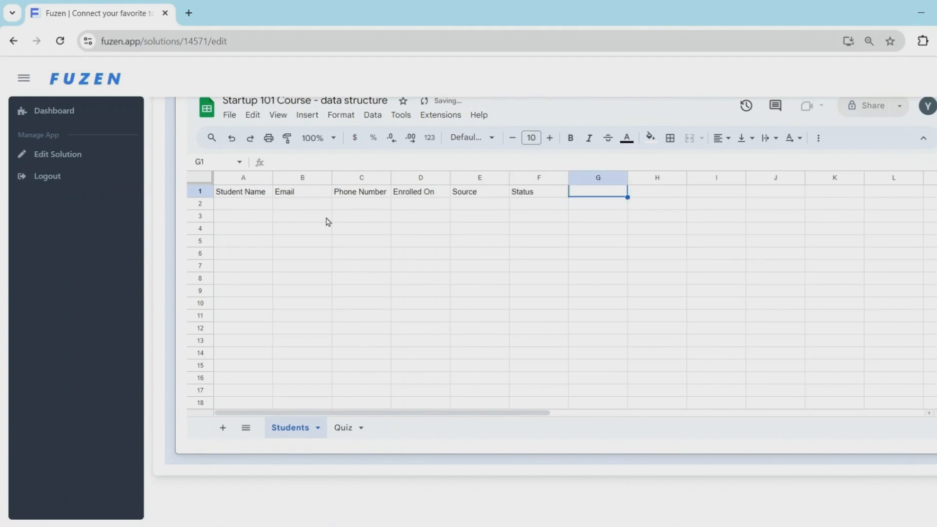
{"action": "type", "text": "Paymen"}
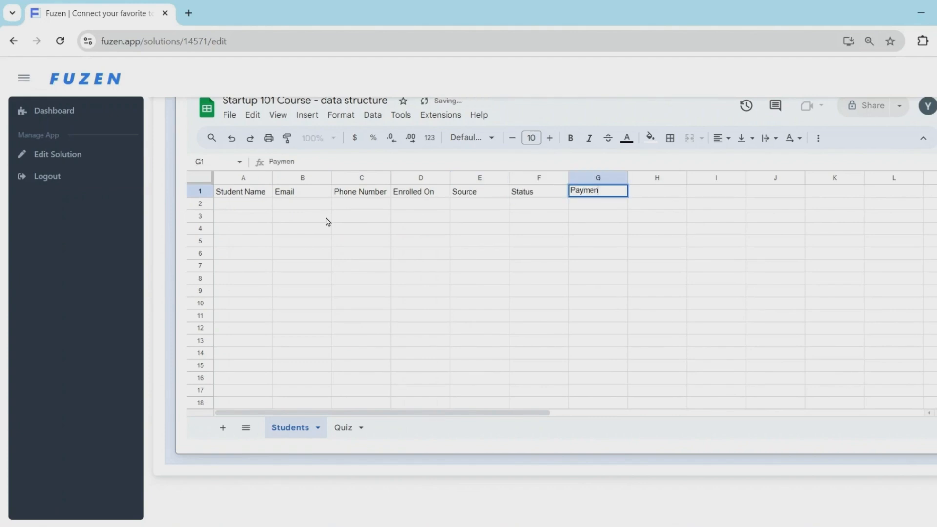
{"action": "type", "text": "t Status"}
Step: Enter a student's name, email and phone number in row 2, with Source Social Media, Status Active and Payment Status Done
{"action": "left_click", "coordinate": [243, 207]}
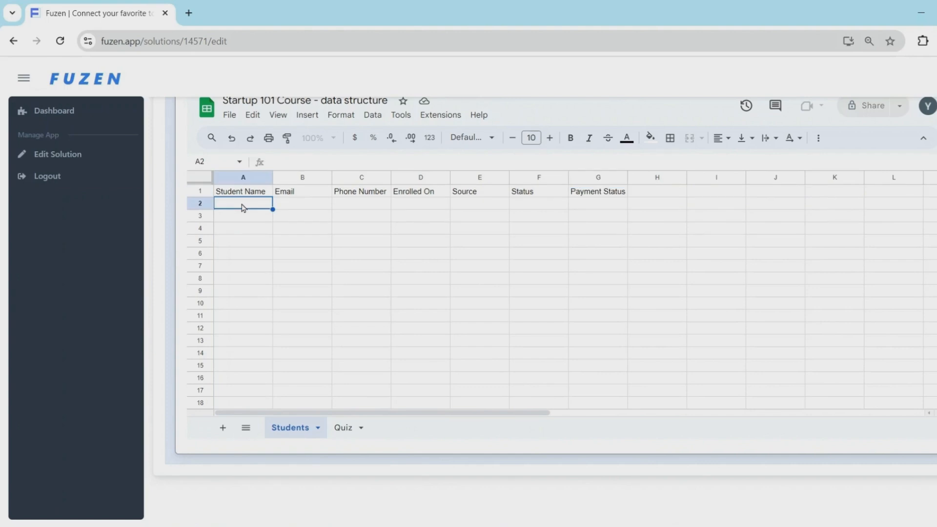
{"action": "type", "text": "Mike"}
{"action": "key", "text": "Tab"}
{"action": "key", "text": "ctrl+v"}
{"action": "key", "text": "Tab"}
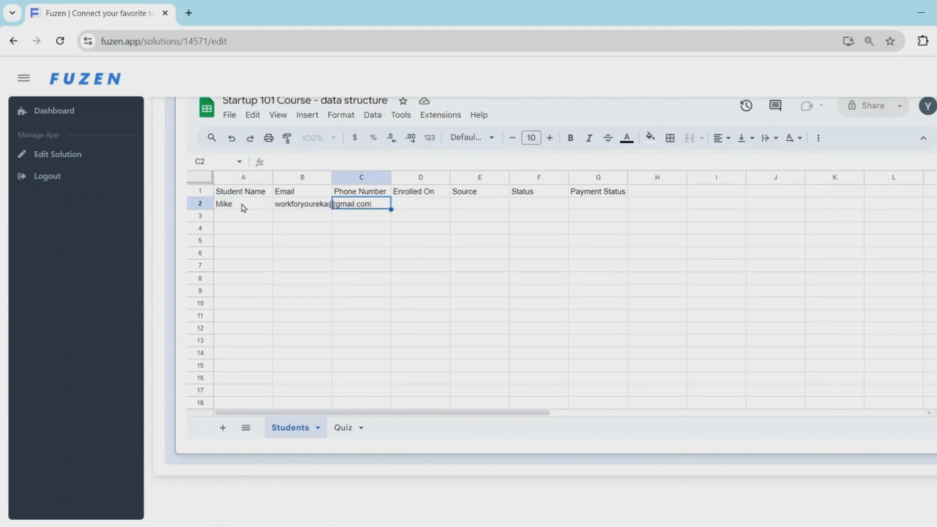
{"action": "key", "text": "ctrl+v"}
{"action": "key", "text": "Tab"}
{"action": "key", "text": "Tab"}
{"action": "type", "text": "Social Media"}
{"action": "key", "text": "Tab"}
{"action": "type", "text": "Active"}
{"action": "key", "text": "Tab"}
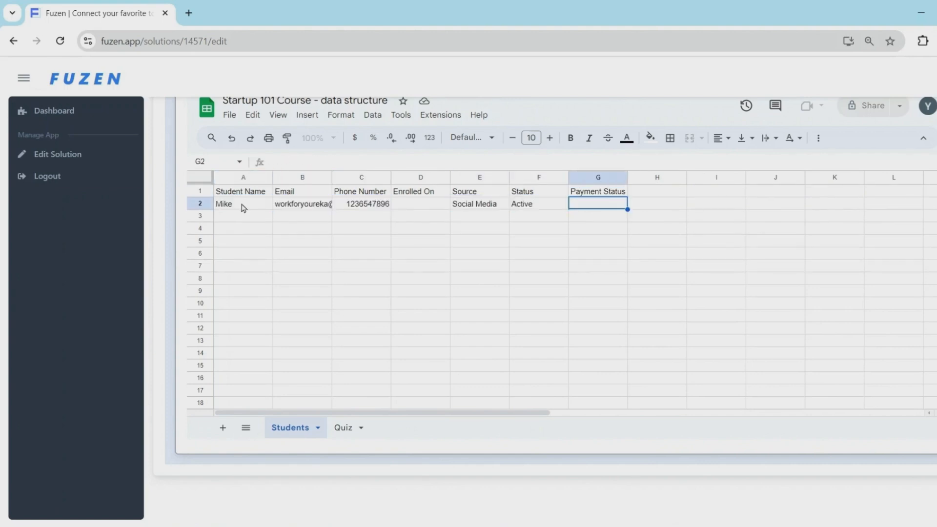
{"action": "type", "text": "Done"}
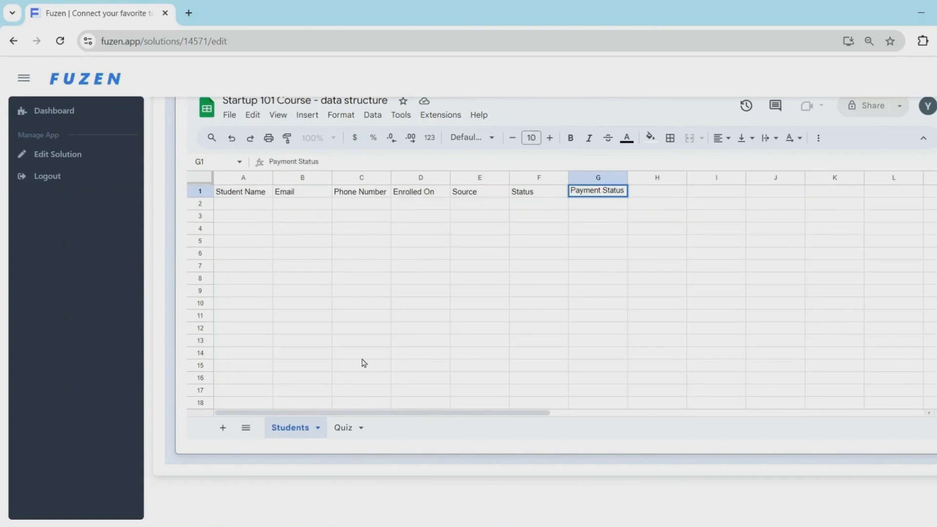
{"action": "left_click", "coordinate": [361, 356]}
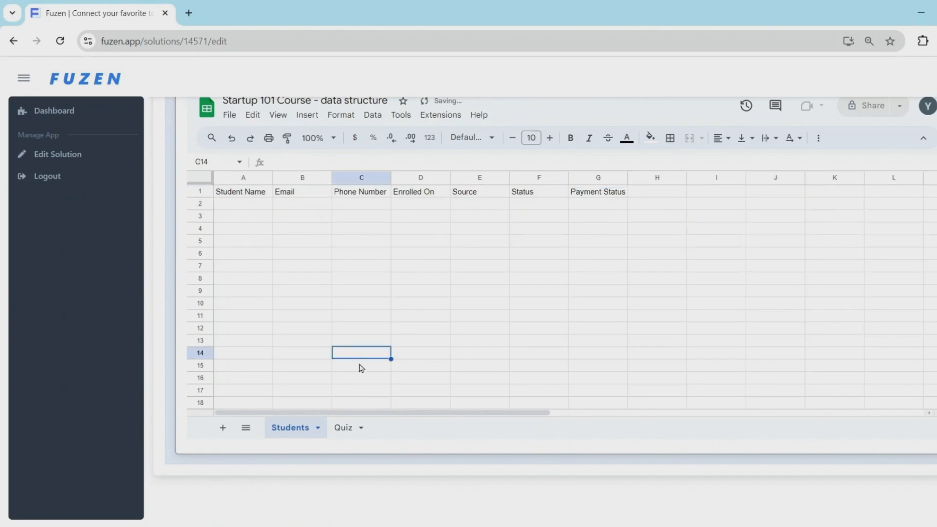
Step: Enter the first three column headers of the Quiz sheet: Student Name, Student Email and Student ID
{"action": "left_click", "coordinate": [340, 436]}
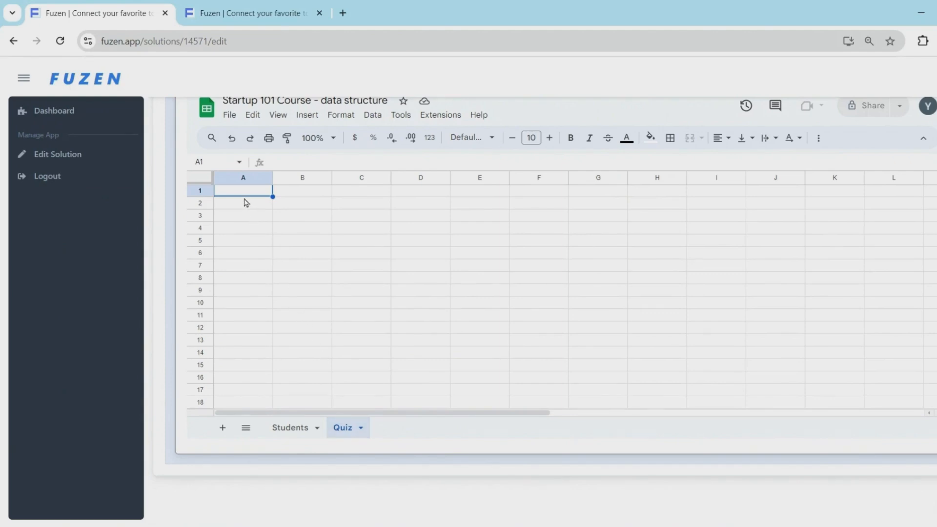
{"action": "type", "text": "Student"}
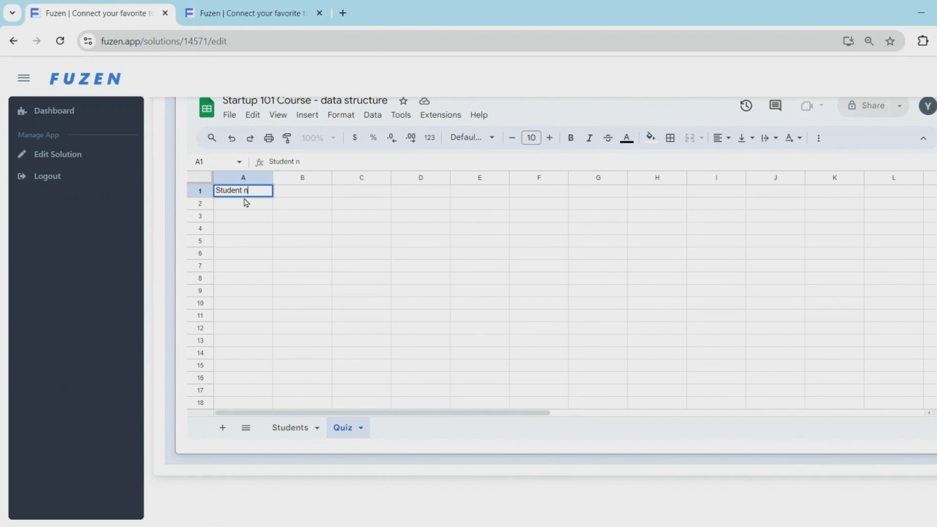
{"action": "type", "text": " Name"}
{"action": "key", "text": "Tab"}
{"action": "type", "text": "Student"}
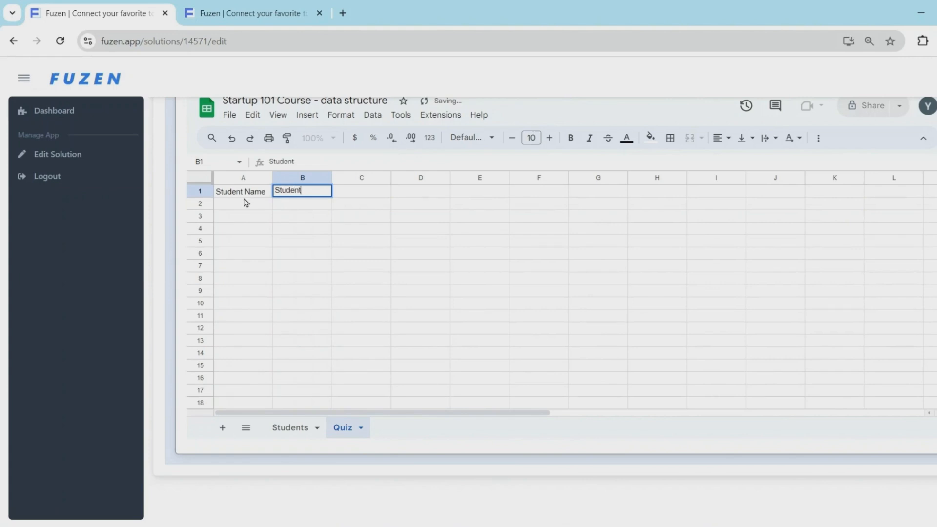
{"action": "type", "text": " Email"}
{"action": "key", "text": "Tab"}
{"action": "type", "text": "Studen"}
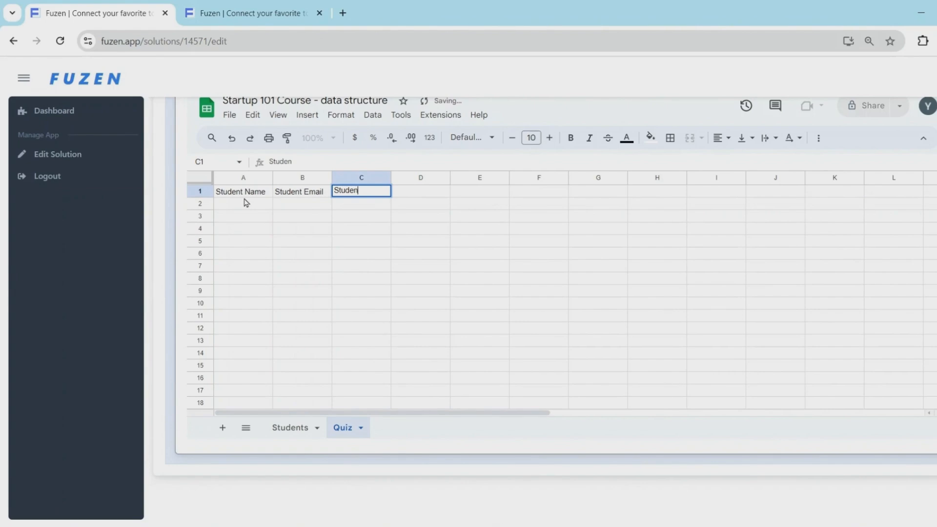
{"action": "type", "text": "t ID"}
{"action": "key", "text": "Tab"}
Step: Add the column headers Question 1 through Question 5 after Student ID in the Quiz sheet
{"action": "type", "text": "Question 1"}
{"action": "key", "text": "Tab"}
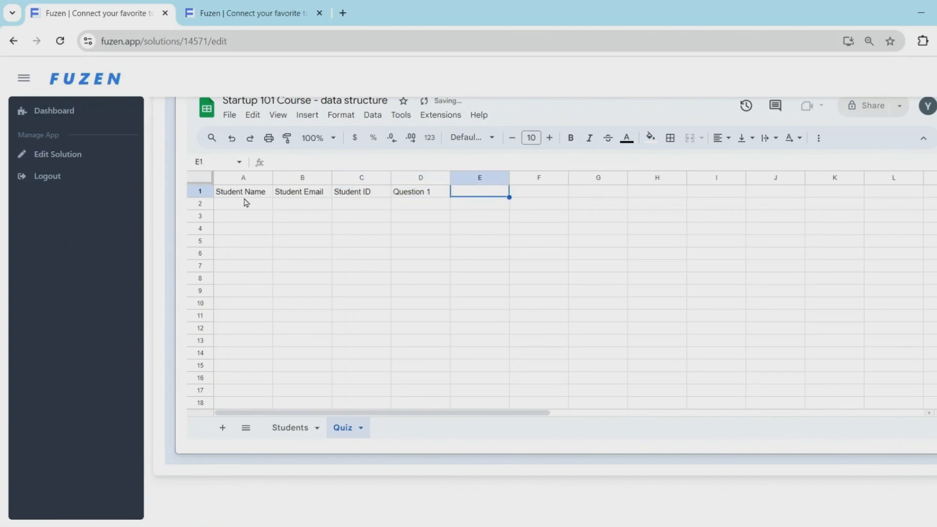
{"action": "type", "text": "Question 2"}
{"action": "key", "text": "Tab"}
{"action": "type", "text": "Question 3"}
{"action": "key", "text": "Tab"}
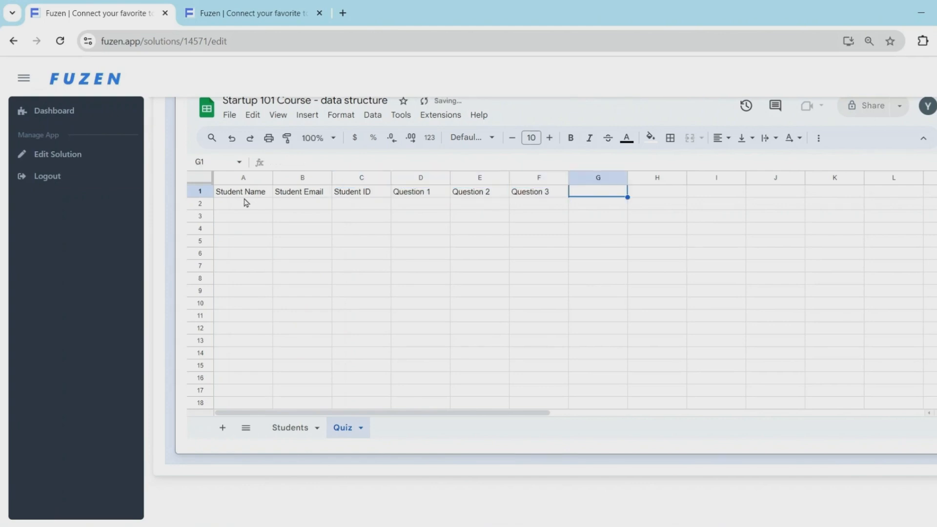
{"action": "type", "text": "Question 4"}
{"action": "key", "text": "Tab"}
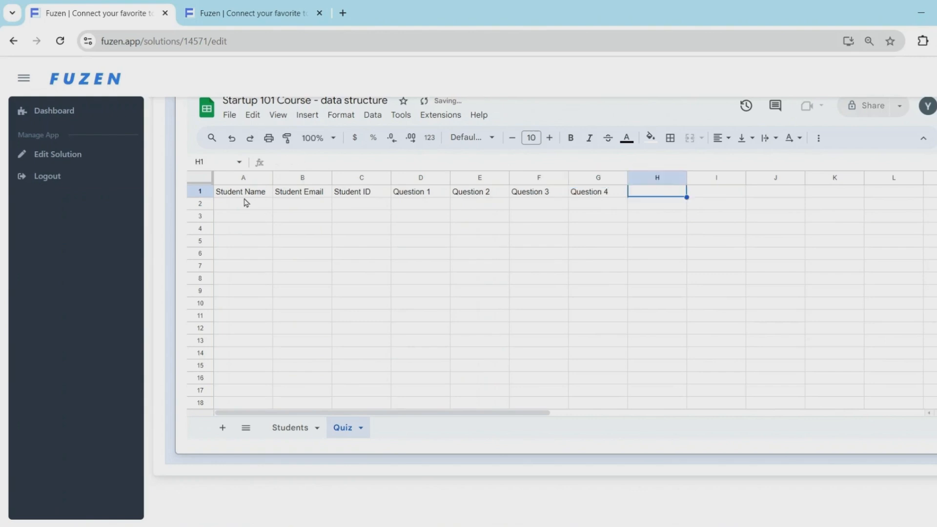
{"action": "type", "text": "Question 5"}
{"action": "key", "text": "Tab"}
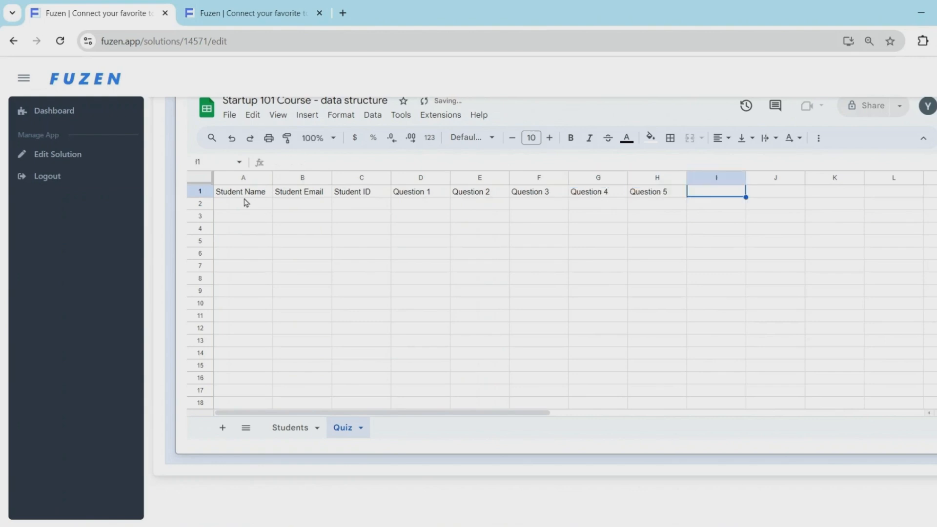
Step: Add the column headers Score and Result after Question 5 in the Quiz sheet
{"action": "type", "text": "Score"}
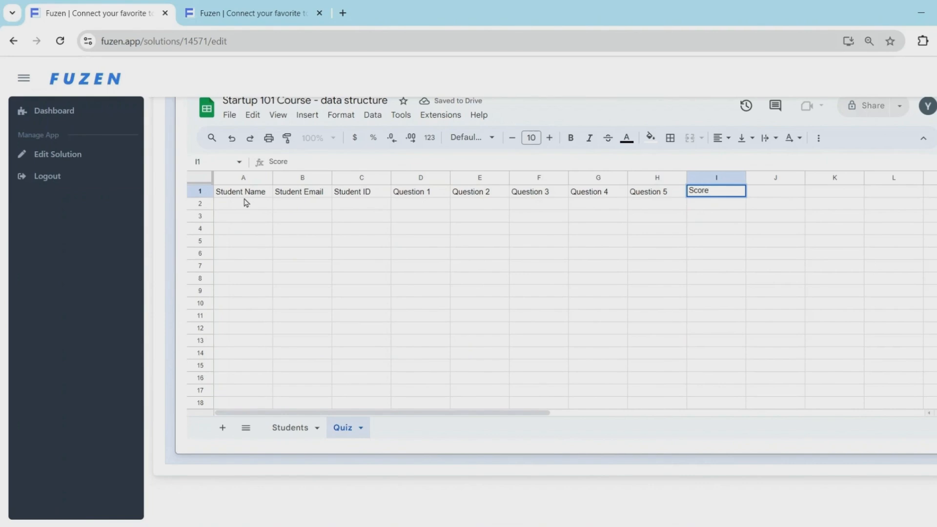
{"action": "key", "text": "Tab"}
{"action": "type", "text": "Res"}
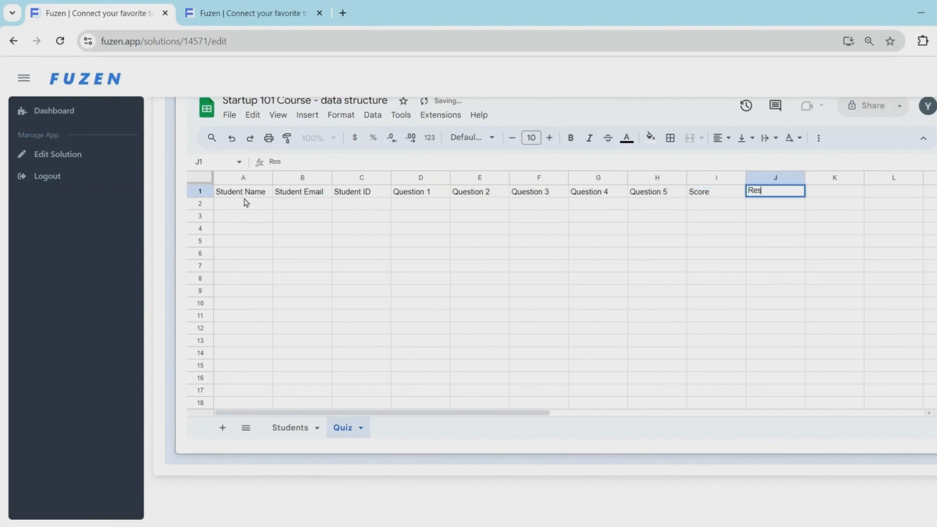
{"action": "type", "text": "ult"}
{"action": "left_click", "coordinate": [397, 303]}
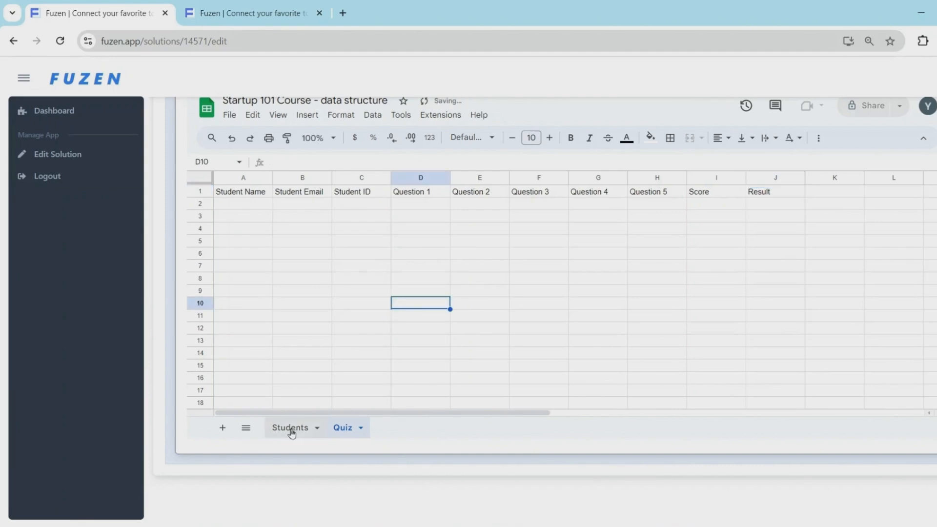
Step: Update the app database with the data from the Google Sheet
{"action": "key", "text": "ctrl+w"}
{"action": "left_click", "coordinate": [268, 324]}
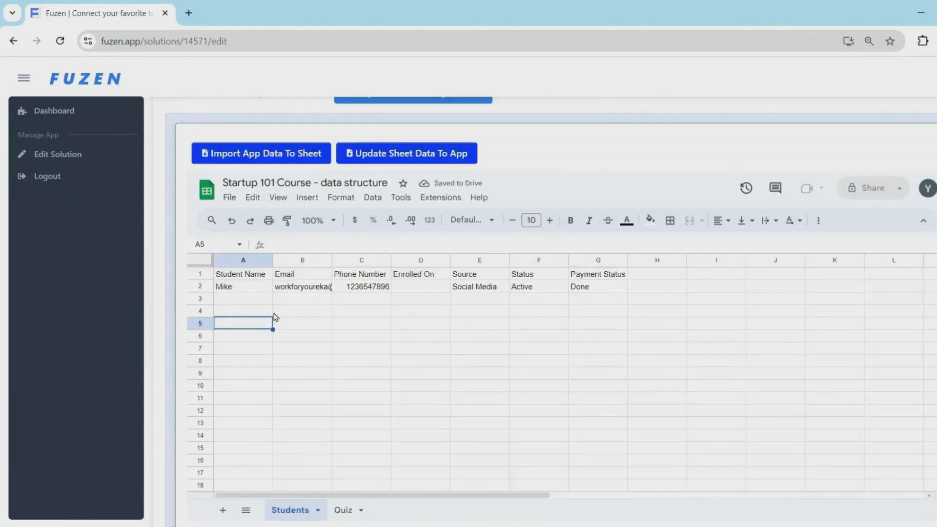
{"action": "left_click", "coordinate": [383, 155]}
{"action": "left_click", "coordinate": [553, 137]}
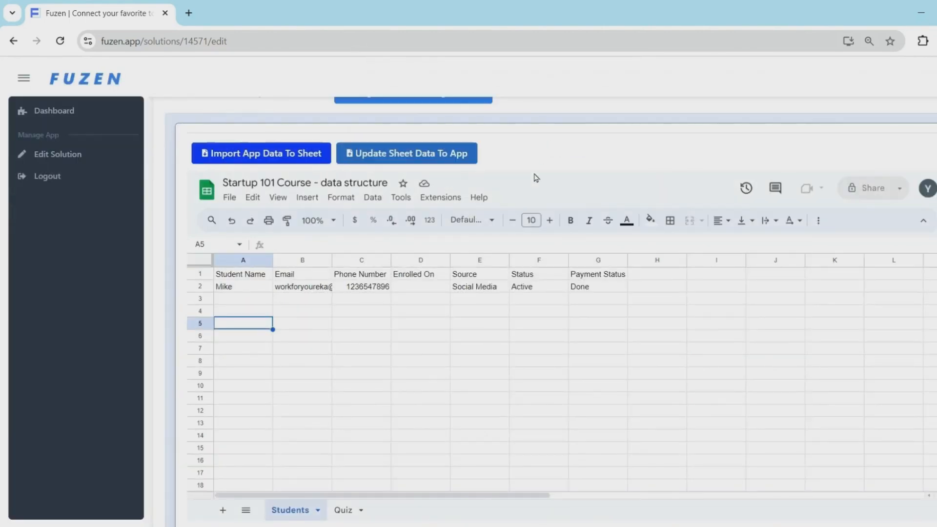
Step: Add a new page named Admin Dashboard to the app and set it to display in the menu
{"action": "scroll", "coordinate": [488, 184], "scroll_direction": "up", "scroll_amount": 3}
{"action": "left_click", "coordinate": [332, 183]}
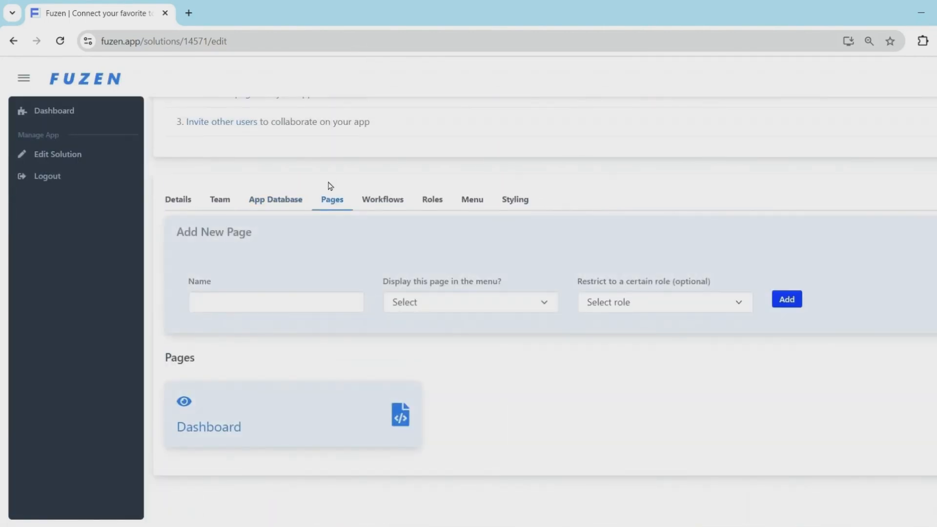
{"action": "left_click", "coordinate": [260, 303]}
{"action": "type", "text": "Admin Dashboard"}
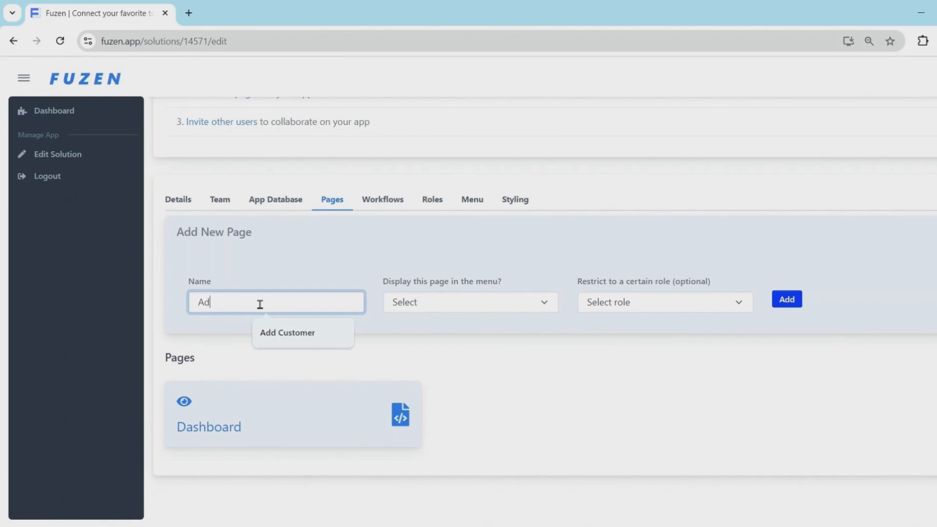
{"action": "left_click", "coordinate": [416, 301]}
{"action": "left_click", "coordinate": [415, 339]}
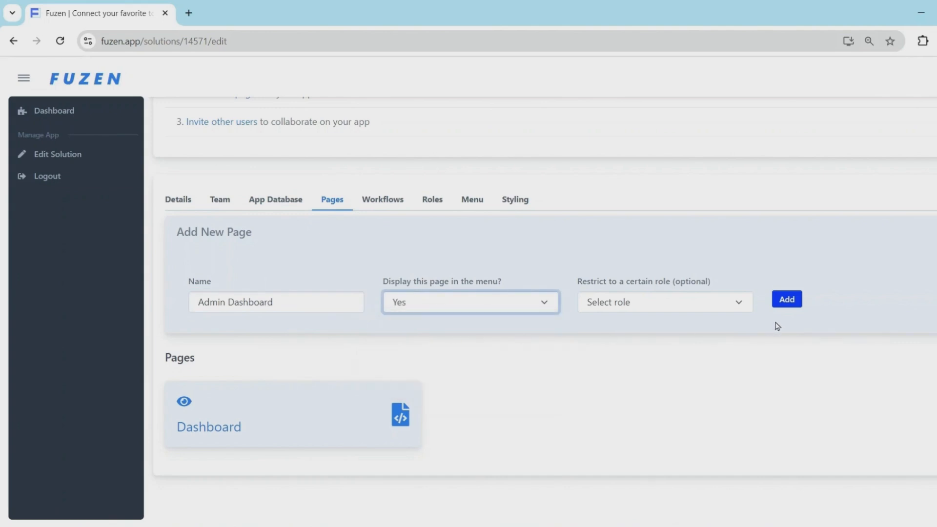
{"action": "left_click", "coordinate": [783, 305]}
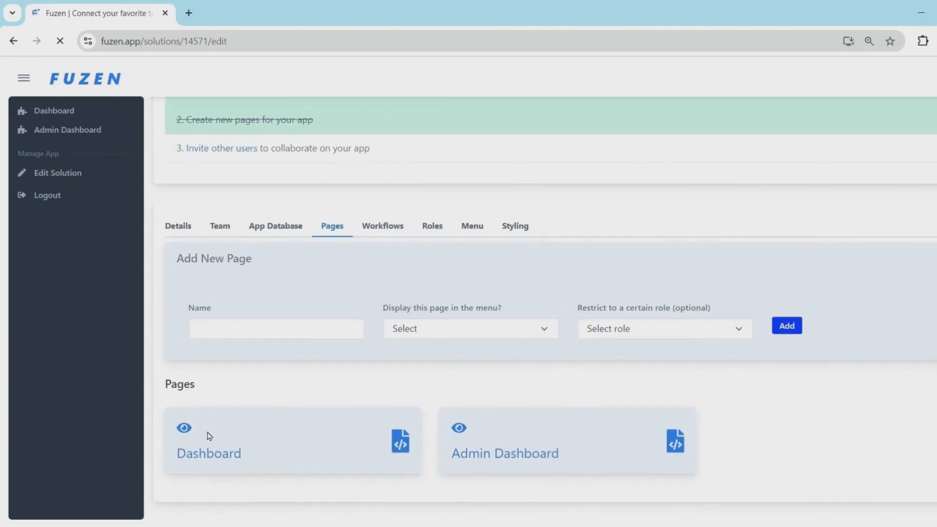
Step: Add a new page named Starting a startup, leaving its menu display option unselected
{"action": "left_click", "coordinate": [270, 334]}
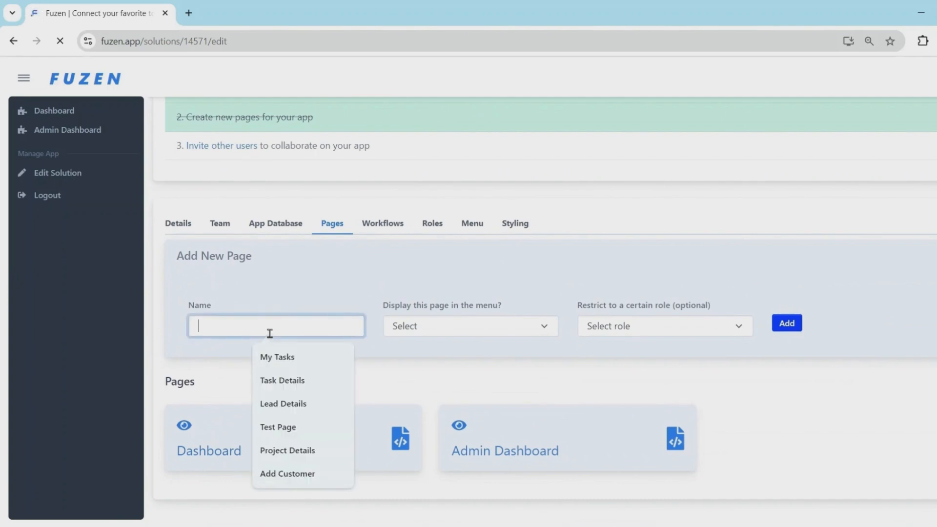
{"action": "type", "text": "Star"}
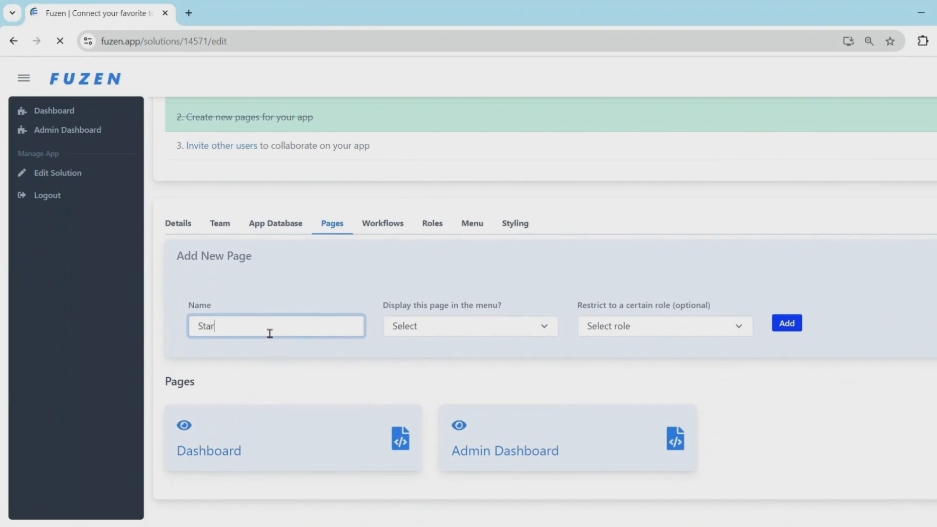
{"action": "type", "text": "ting a startup"}
{"action": "left_click", "coordinate": [413, 326]}
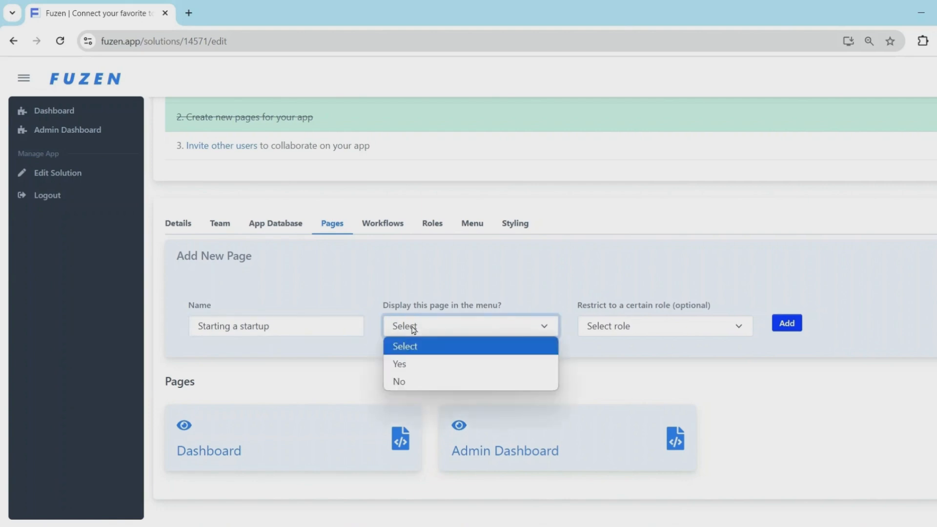
{"action": "left_click", "coordinate": [405, 327]}
{"action": "left_click", "coordinate": [787, 323]}
Step: Add two more pages named Team & Execution and Before the startup, without setting a menu display option
{"action": "left_click", "coordinate": [254, 306]}
{"action": "type", "text": "Team & Execution"}
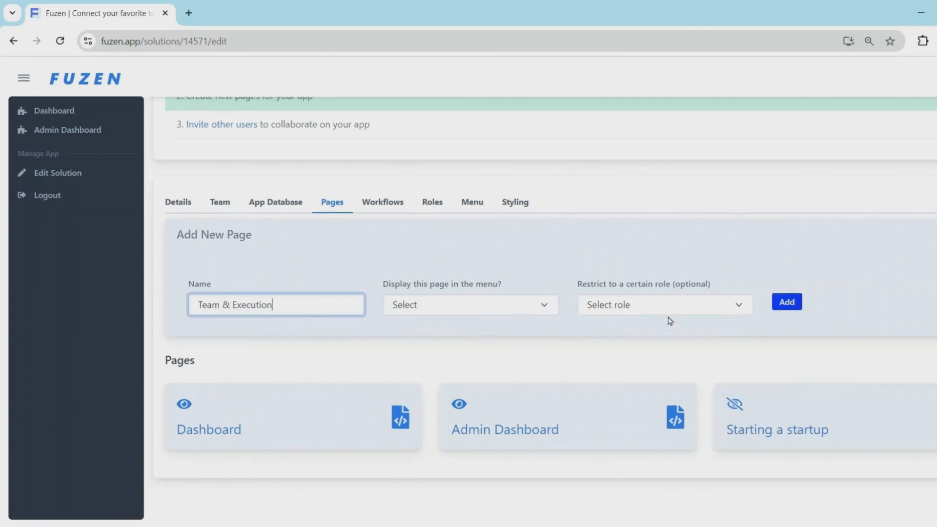
{"action": "left_click", "coordinate": [779, 304]}
{"action": "left_click", "coordinate": [268, 265]}
{"action": "type", "text": "Before the startup"}
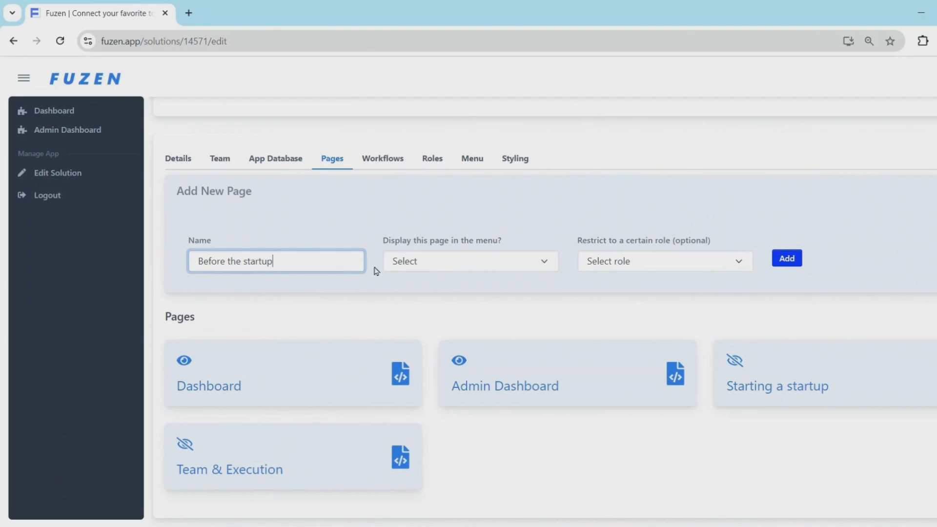
{"action": "left_click", "coordinate": [786, 259]}
Step: Add two more pages named Building product and Resources, without setting a menu display option
{"action": "left_click", "coordinate": [274, 325]}
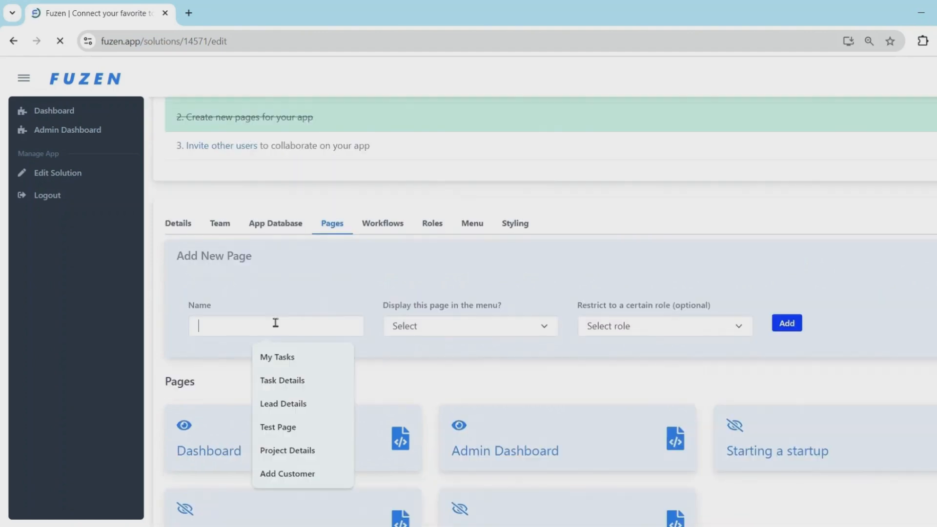
{"action": "type", "text": "Building product"}
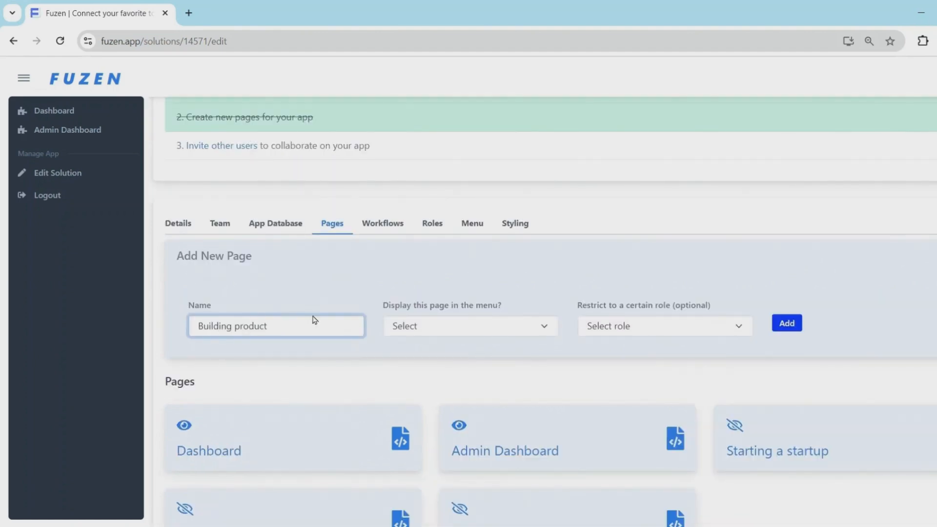
{"action": "left_click", "coordinate": [787, 323]}
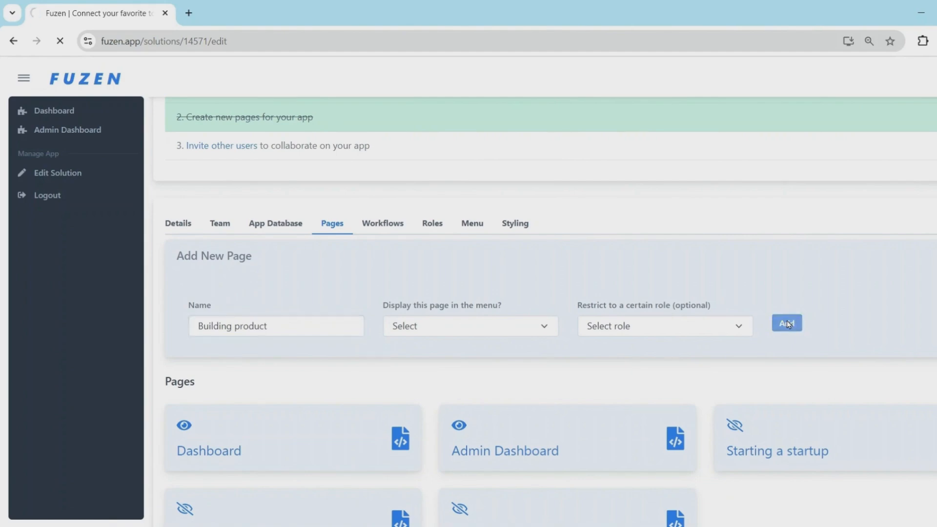
{"action": "left_click", "coordinate": [268, 332]}
{"action": "type", "text": "Resources"}
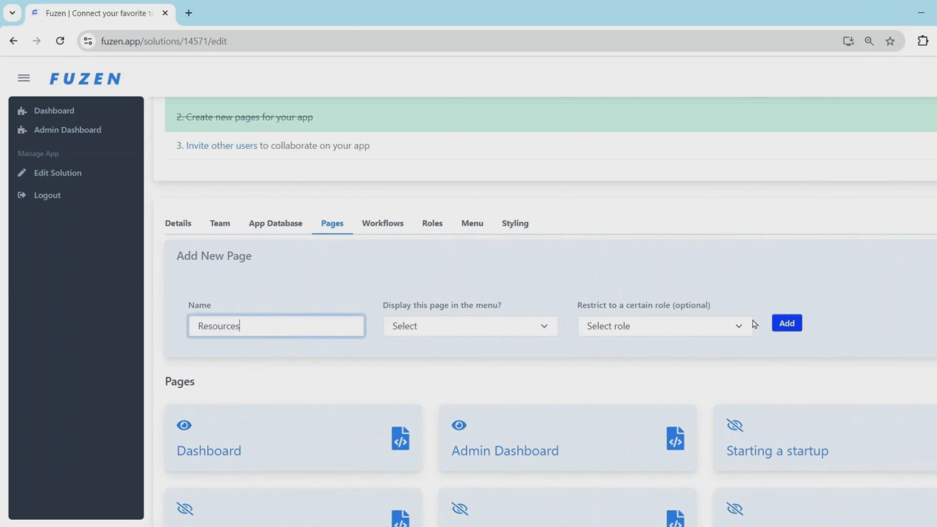
{"action": "left_click", "coordinate": [779, 324]}
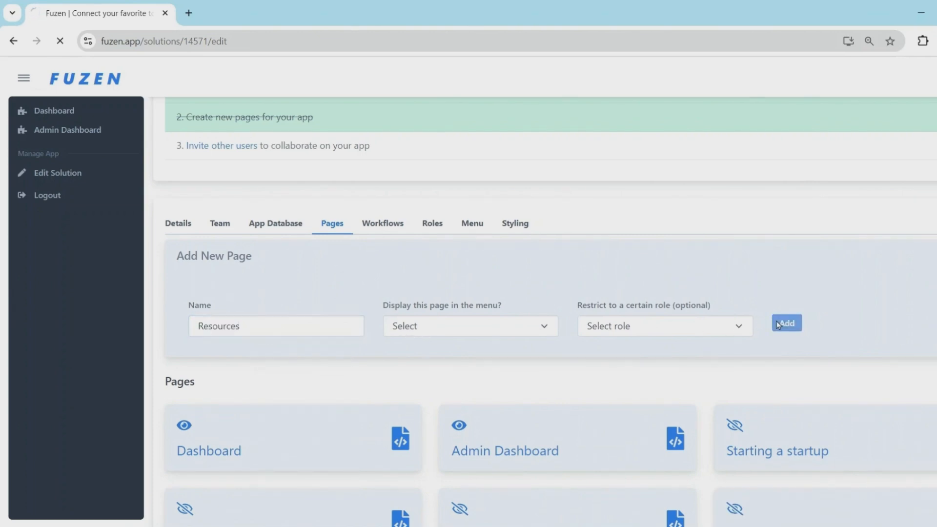
Step: Add a new page named Discussion without setting a menu display option, and review the list of pages
{"action": "left_click", "coordinate": [268, 329]}
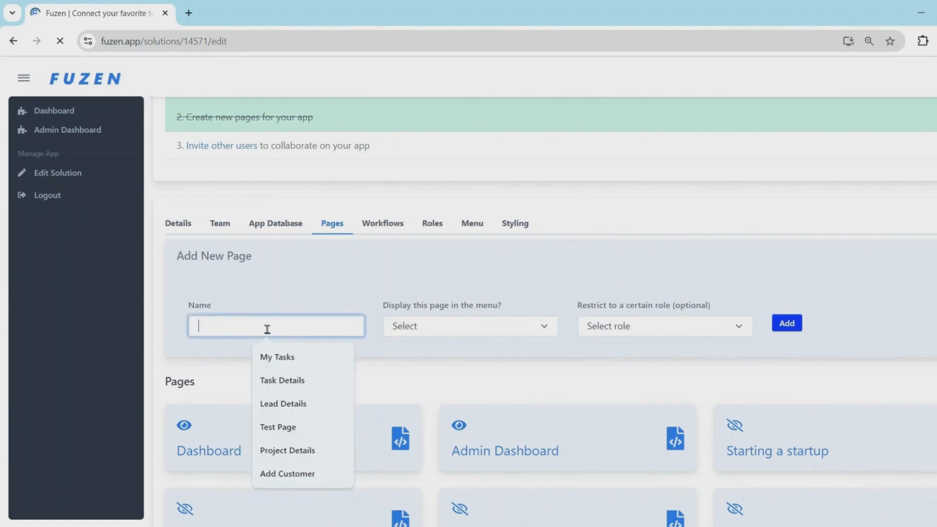
{"action": "type", "text": "Discussion"}
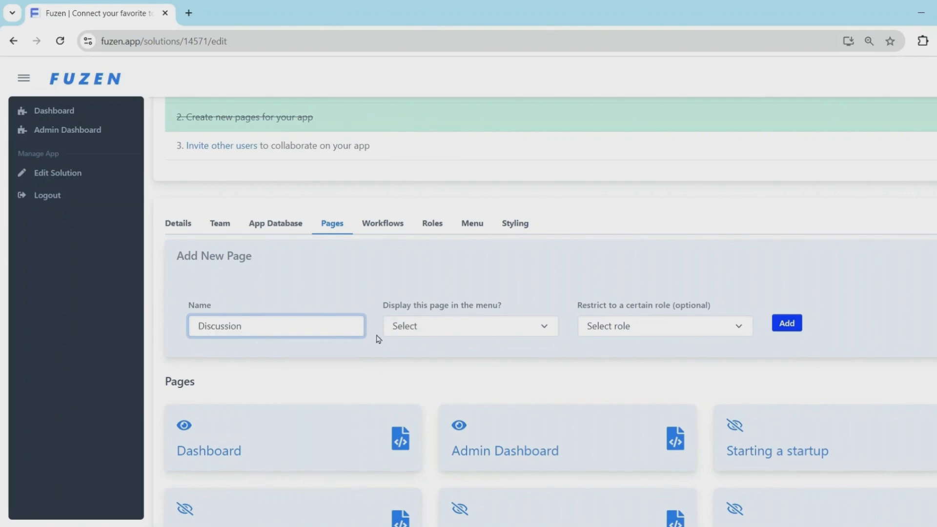
{"action": "left_click", "coordinate": [781, 326]}
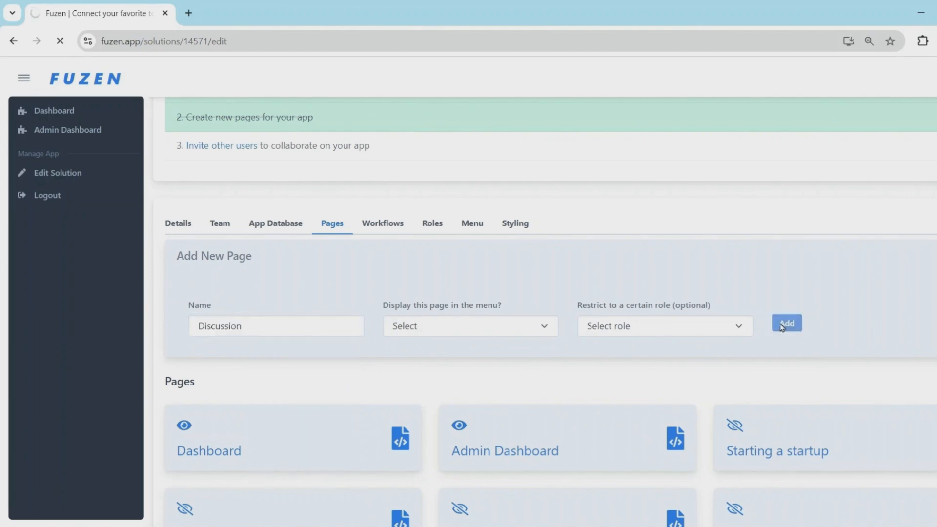
{"action": "scroll", "coordinate": [781, 326], "scroll_direction": "down", "scroll_amount": 4}
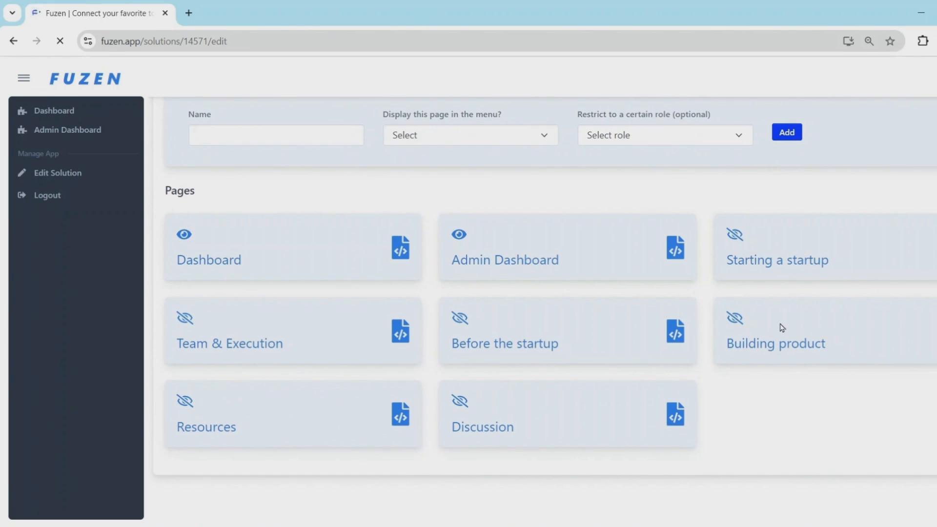
Step: In the custom menu setup, name a new internal page link Admin Dashboard and link it to the Admin Dashboard page
{"action": "scroll", "coordinate": [782, 326], "scroll_direction": "up", "scroll_amount": 7}
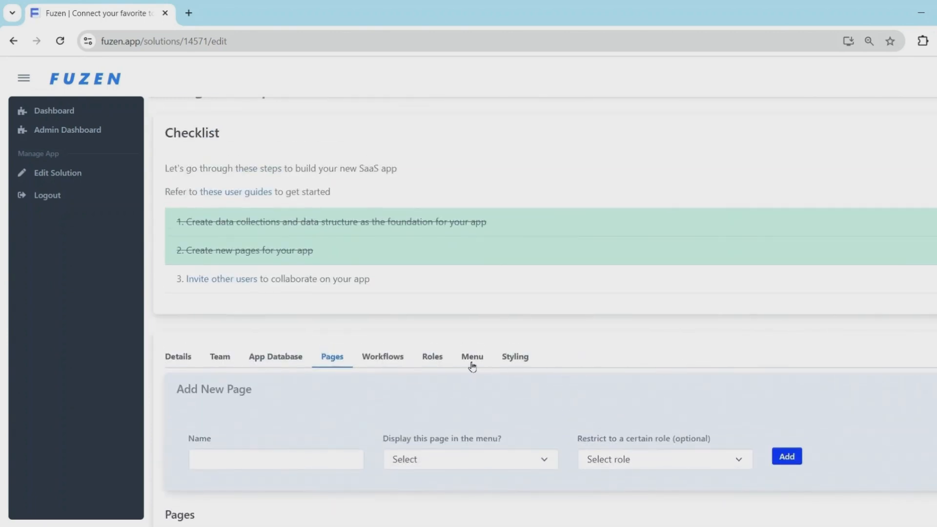
{"action": "left_click", "coordinate": [473, 359]}
{"action": "scroll", "coordinate": [457, 370], "scroll_direction": "down", "scroll_amount": 2}
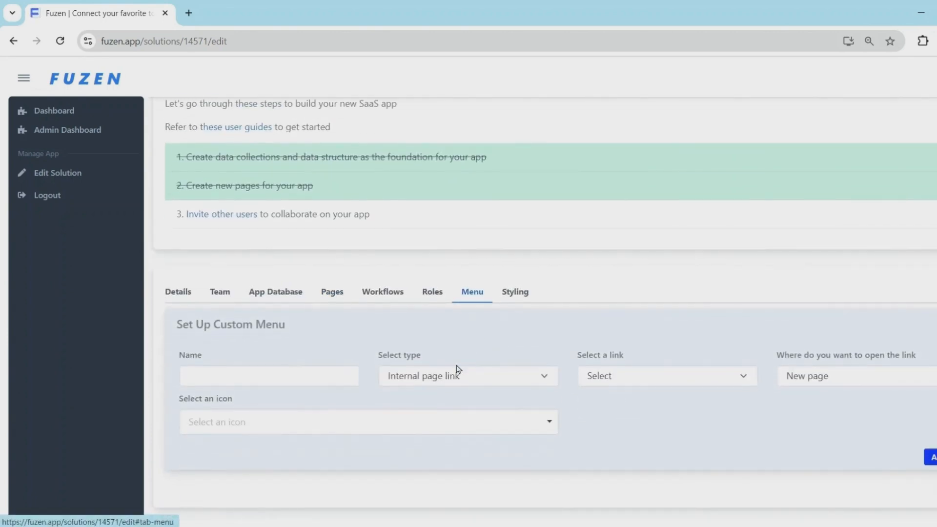
{"action": "left_click", "coordinate": [296, 377]}
{"action": "type", "text": "Admin"}
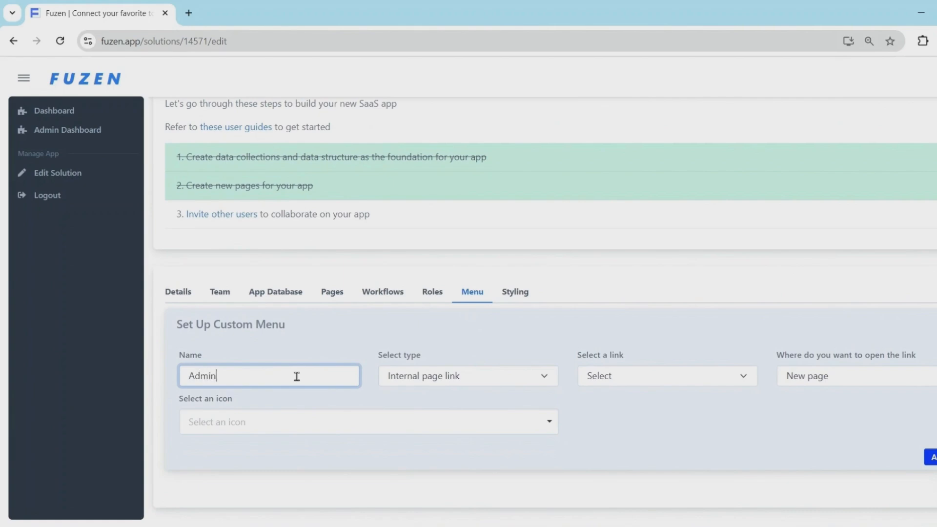
{"action": "type", "text": " Dashboard"}
{"action": "left_click", "coordinate": [597, 378]}
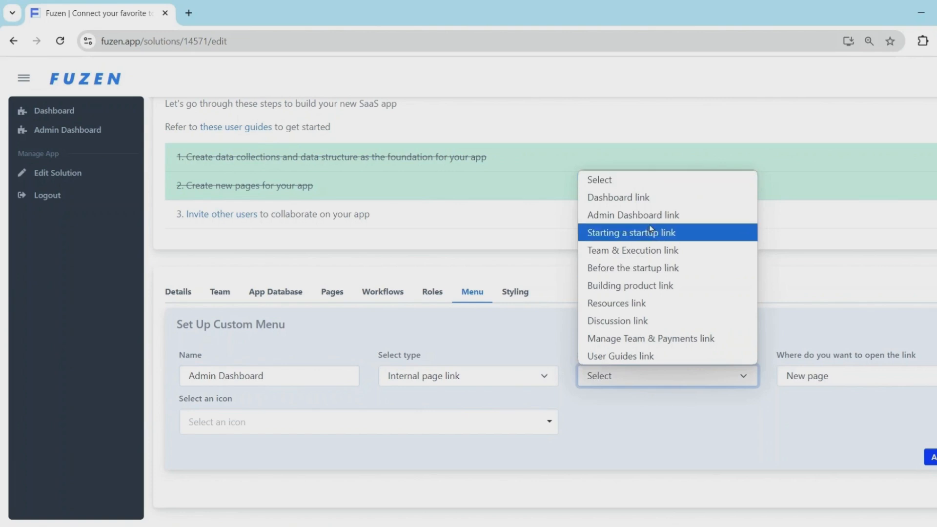
{"action": "left_click", "coordinate": [630, 215]}
Step: Set the Admin Dashboard link to open in the same page, give it the Desktop icon and add it to the menu
{"action": "left_click", "coordinate": [805, 380]}
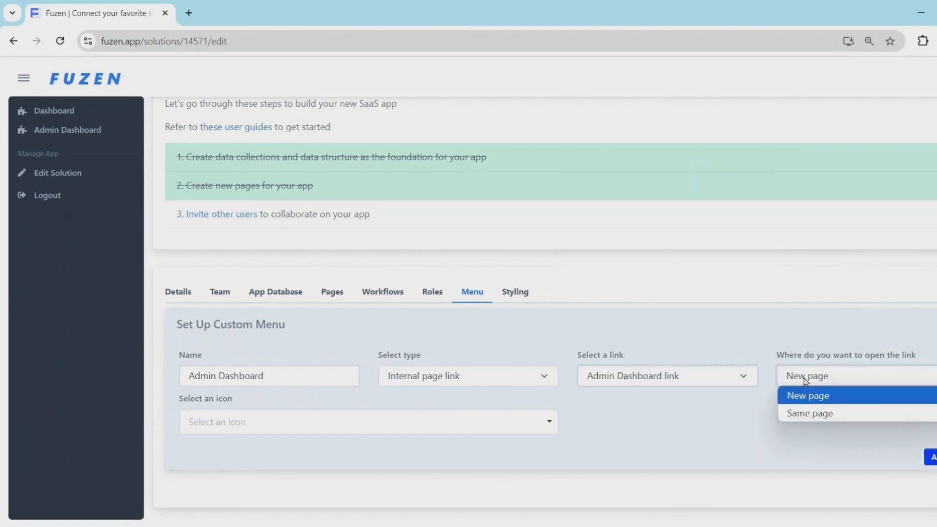
{"action": "left_click", "coordinate": [809, 413]}
{"action": "left_click", "coordinate": [434, 429]}
{"action": "type", "text": "des"}
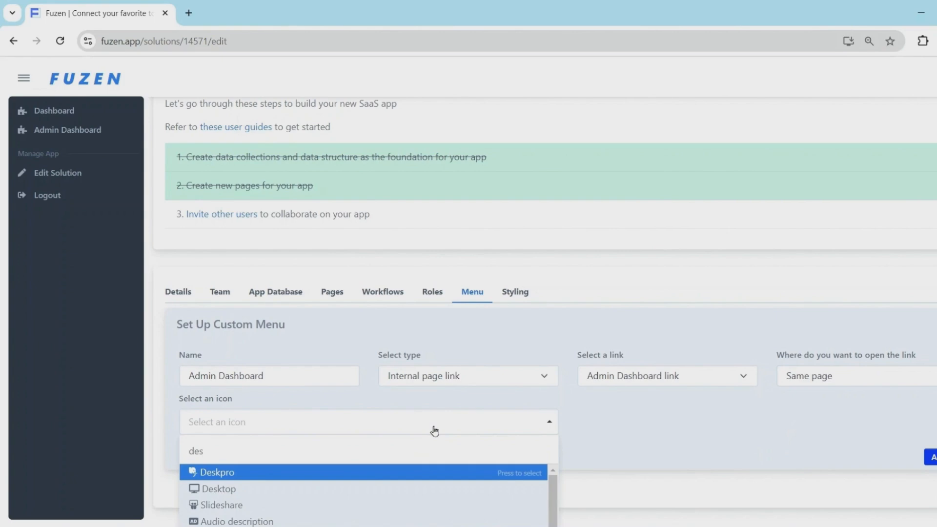
{"action": "left_click", "coordinate": [261, 489]}
{"action": "left_click", "coordinate": [931, 459]}
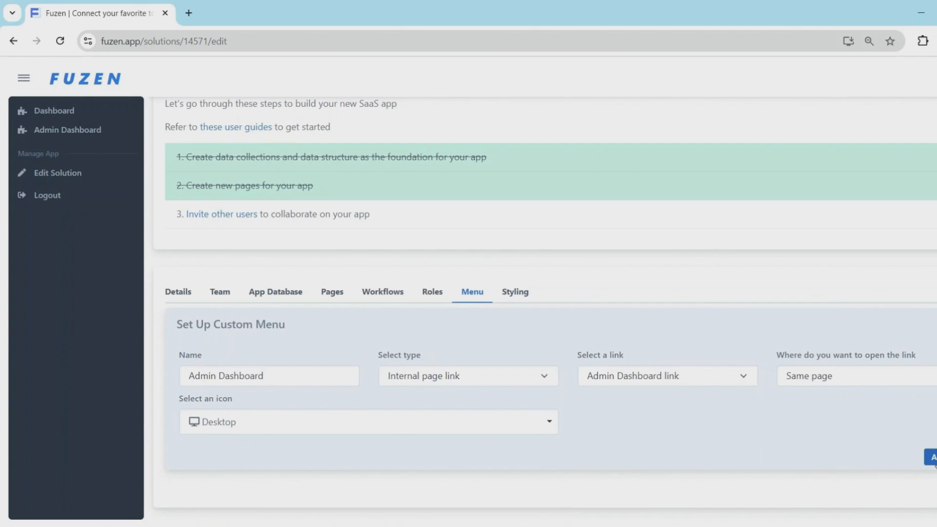
Step: Add a menu section named How to start a startup with a book icon
{"action": "left_click", "coordinate": [283, 378]}
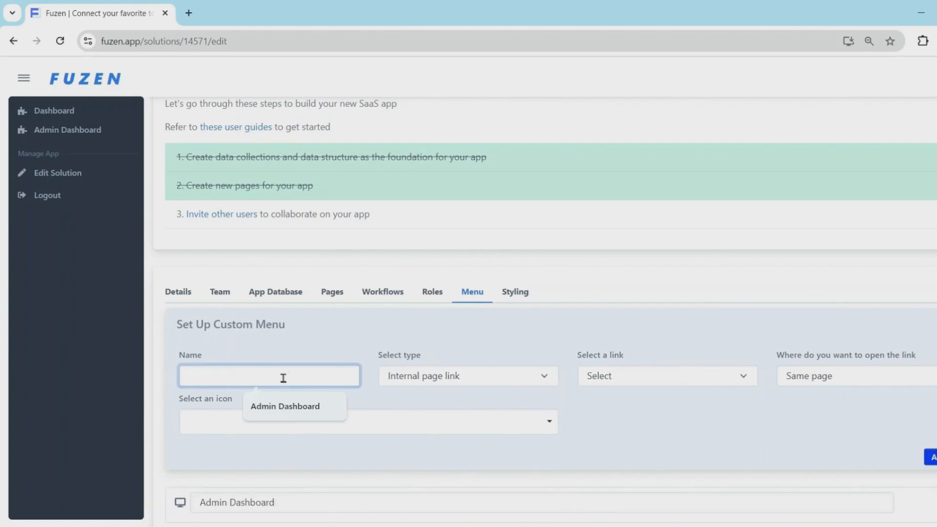
{"action": "type", "text": "How"}
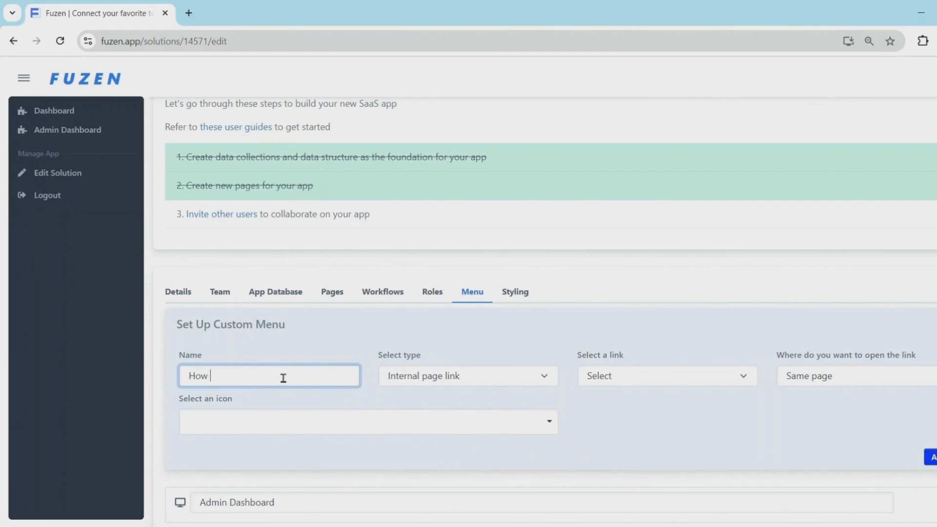
{"action": "type", "text": " to start a startup"}
{"action": "left_click", "coordinate": [390, 379]}
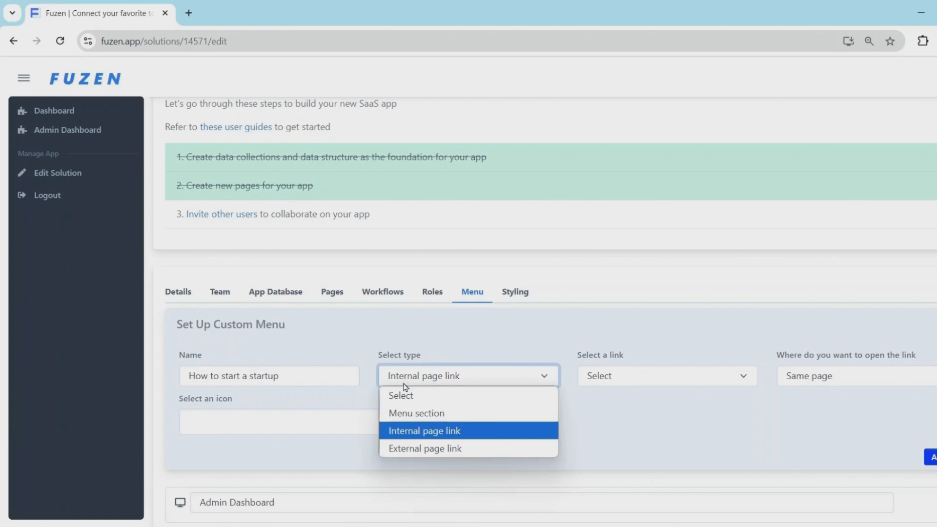
{"action": "left_click", "coordinate": [405, 412]}
{"action": "left_click", "coordinate": [380, 429]}
{"action": "type", "text": "bo"}
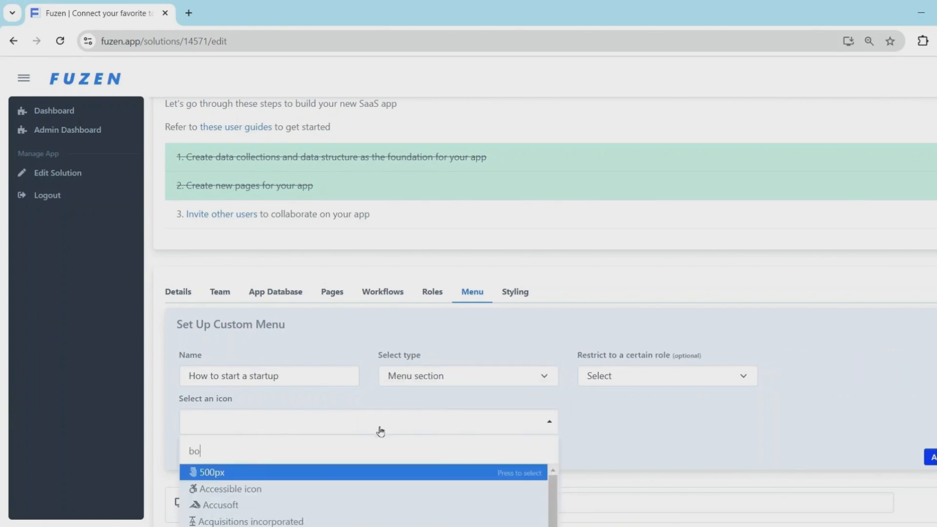
{"action": "type", "text": "ok"}
{"action": "key", "text": "Return"}
Step: Add an internal page link named Starting a startup to the menu, pointing to the Starting a startup page with the Book open icon
{"action": "scroll", "coordinate": [613, 410], "scroll_direction": "down", "scroll_amount": 1}
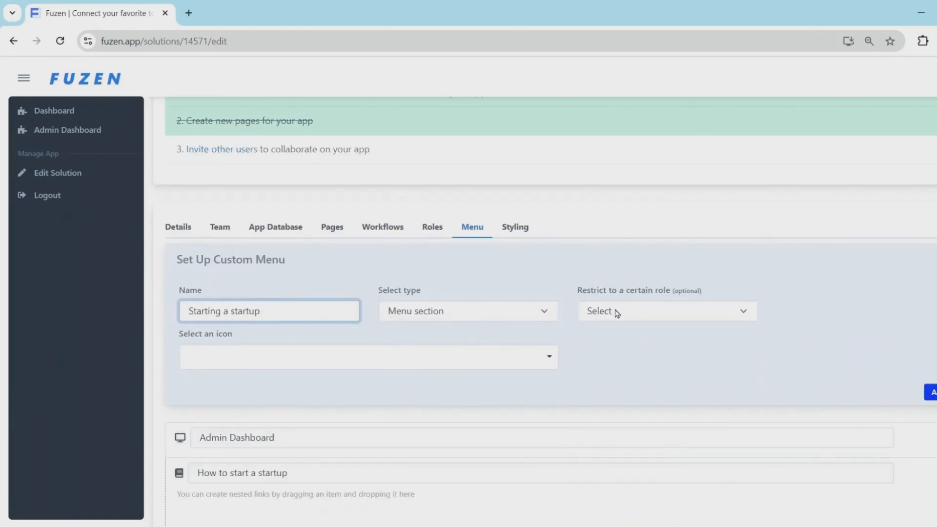
{"action": "left_click", "coordinate": [468, 312]}
{"action": "left_click", "coordinate": [429, 366]}
{"action": "left_click", "coordinate": [648, 317]}
{"action": "left_click", "coordinate": [633, 384]}
{"action": "left_click", "coordinate": [327, 363]}
{"action": "type", "text": "book"}
{"action": "left_click", "coordinate": [292, 490]}
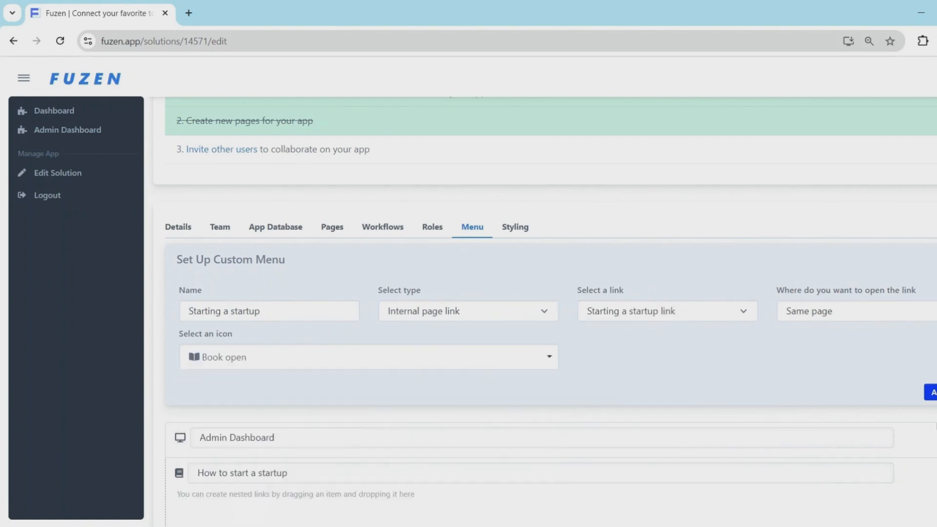
{"action": "left_click", "coordinate": [931, 392]}
Step: Add an internal menu link named Team & Execution, pointing to the Team & Execution page with the Book open icon
{"action": "scroll", "coordinate": [554, 391], "scroll_direction": "down", "scroll_amount": 2}
{"action": "scroll", "coordinate": [554, 391], "scroll_direction": "up", "scroll_amount": 1}
{"action": "left_click", "coordinate": [239, 246]}
{"action": "type", "text": "Team & Execution"}
{"action": "left_click", "coordinate": [662, 249]}
{"action": "left_click", "coordinate": [633, 336]}
{"action": "left_click", "coordinate": [436, 299]}
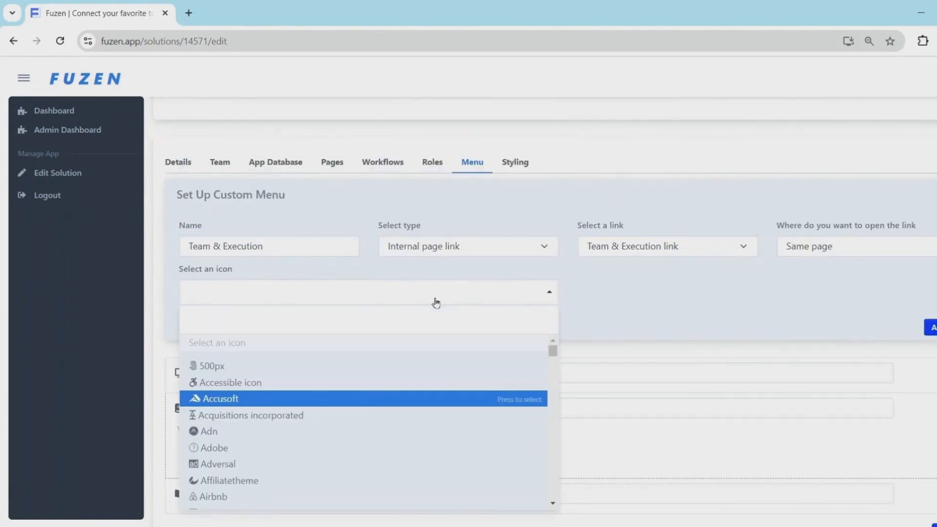
{"action": "type", "text": "book"}
{"action": "left_click", "coordinate": [380, 425]}
{"action": "left_click", "coordinate": [931, 328]}
Step: Add an internal menu link named Before the startup, pointing to the Before the startup page with the Book open icon
{"action": "left_click", "coordinate": [317, 253]}
{"action": "type", "text": "Before the startup"}
{"action": "left_click", "coordinate": [647, 248]}
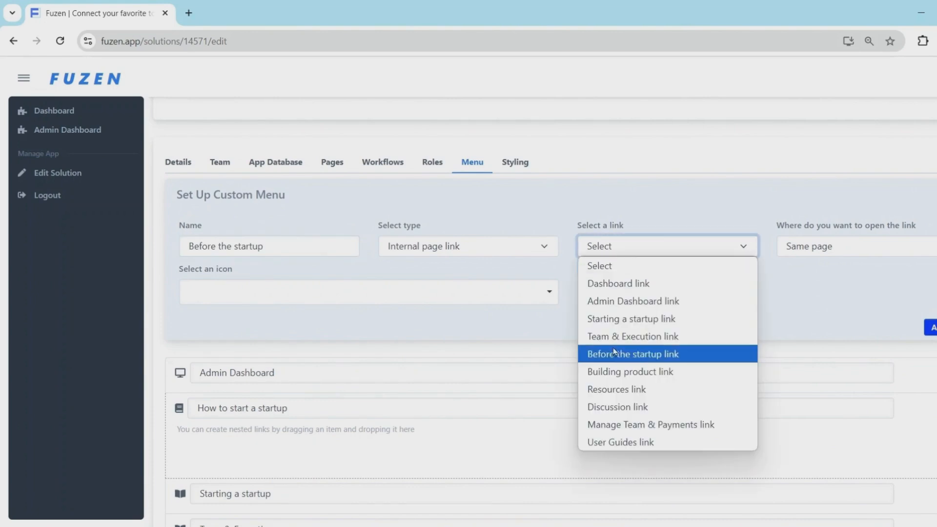
{"action": "left_click", "coordinate": [614, 352]}
{"action": "left_click", "coordinate": [383, 293]}
{"action": "type", "text": "book"}
{"action": "left_click", "coordinate": [241, 423]}
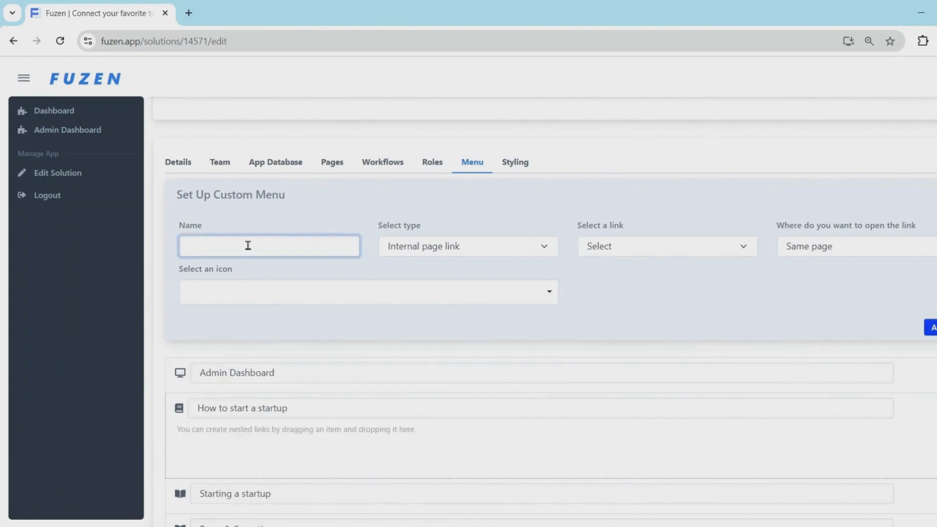
Step: Nest the Starting a startup, Team & Execution, Before the startup and Building product links under the How to start a startup section
{"action": "scroll", "coordinate": [341, 336], "scroll_direction": "down", "scroll_amount": 4}
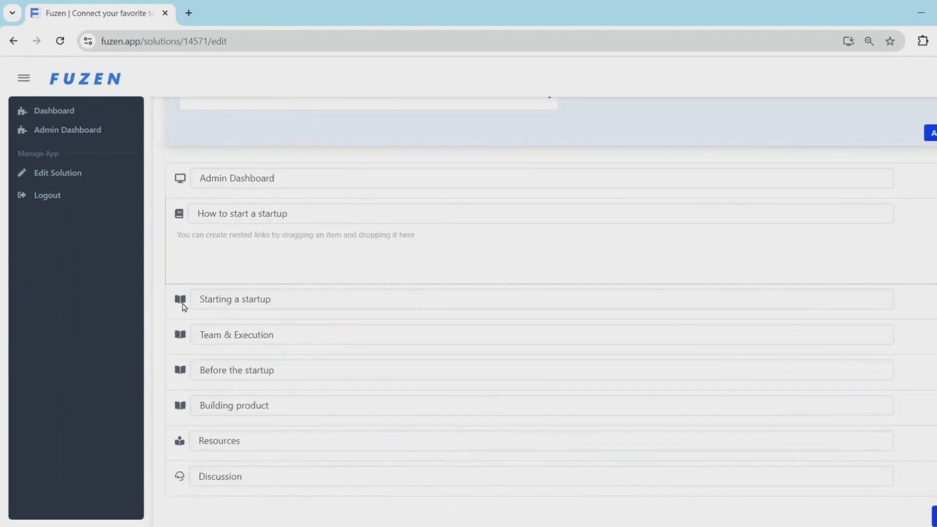
{"action": "left_click_drag", "start_coordinate": [182, 307], "coordinate": [209, 264]}
{"action": "left_click_drag", "start_coordinate": [192, 306], "coordinate": [208, 274]}
{"action": "left_click_drag", "start_coordinate": [181, 345], "coordinate": [206, 320]}
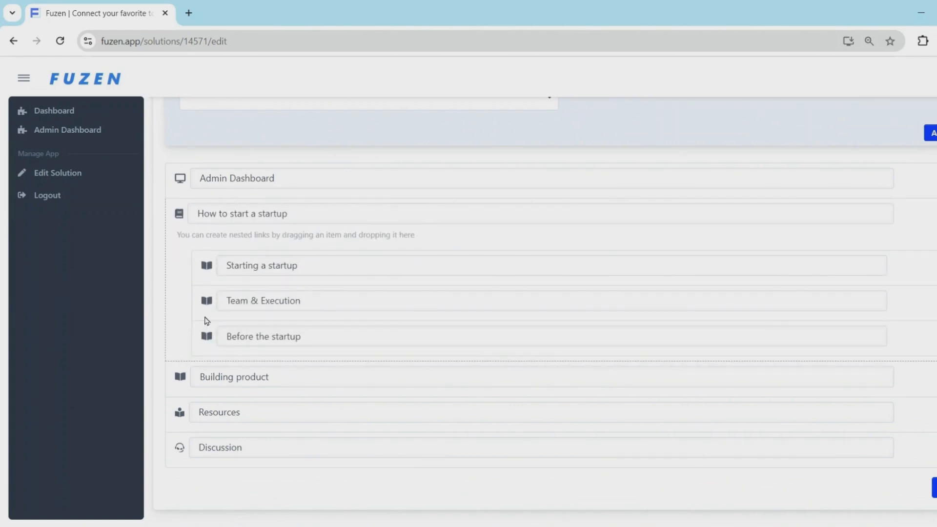
{"action": "left_click_drag", "start_coordinate": [180, 378], "coordinate": [205, 374]}
{"action": "scroll", "coordinate": [241, 382], "scroll_direction": "down", "scroll_amount": 1}
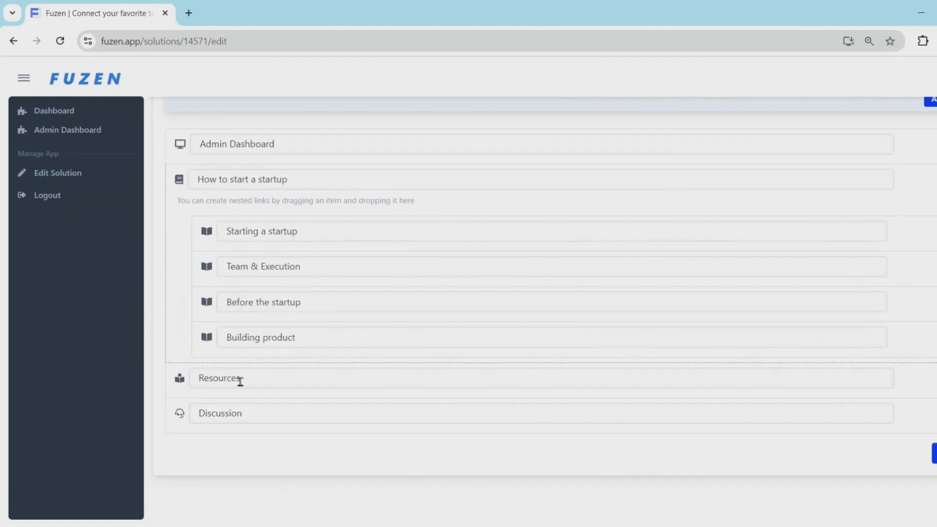
Step: Save the custom menu and expand the How to start a startup section in the app's navigation
{"action": "left_click", "coordinate": [934, 453]}
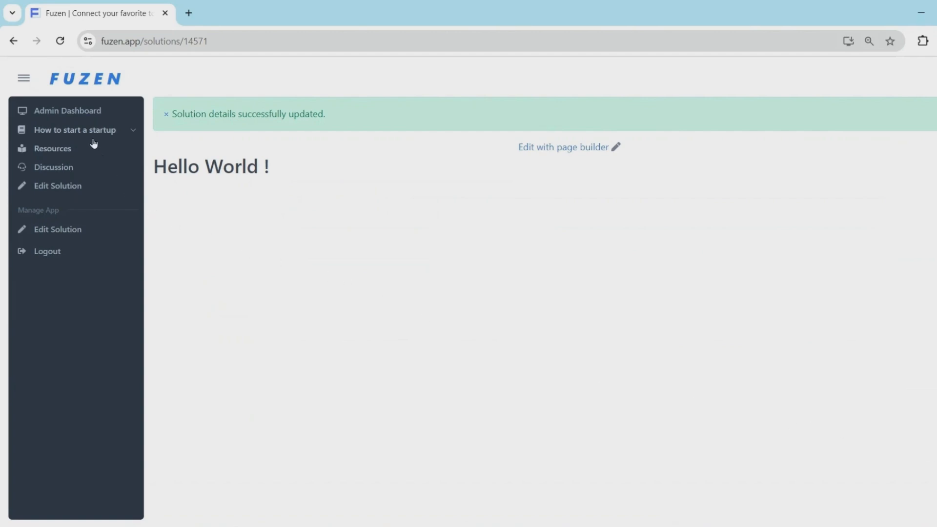
{"action": "left_click", "coordinate": [93, 139]}
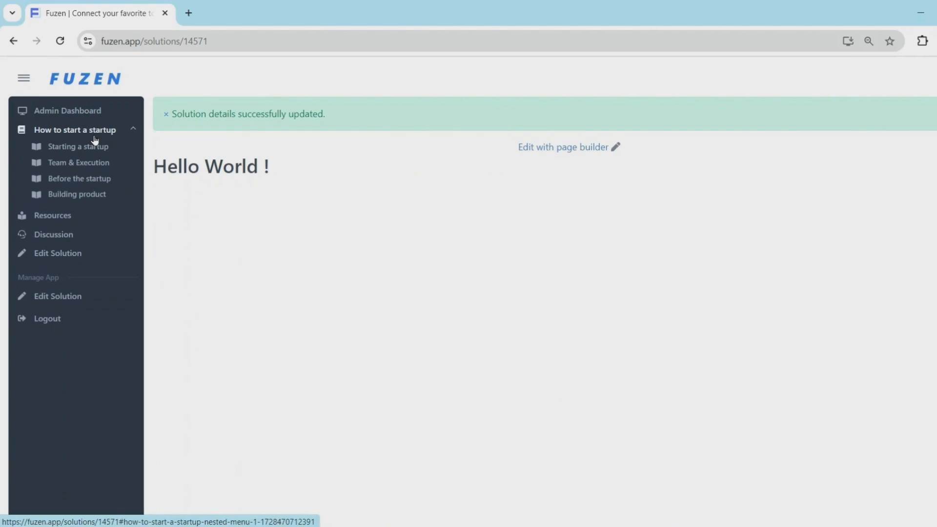
Step: Open the Starting a startup page in the no-code page builder and begin adding a new block
{"action": "left_click", "coordinate": [96, 147]}
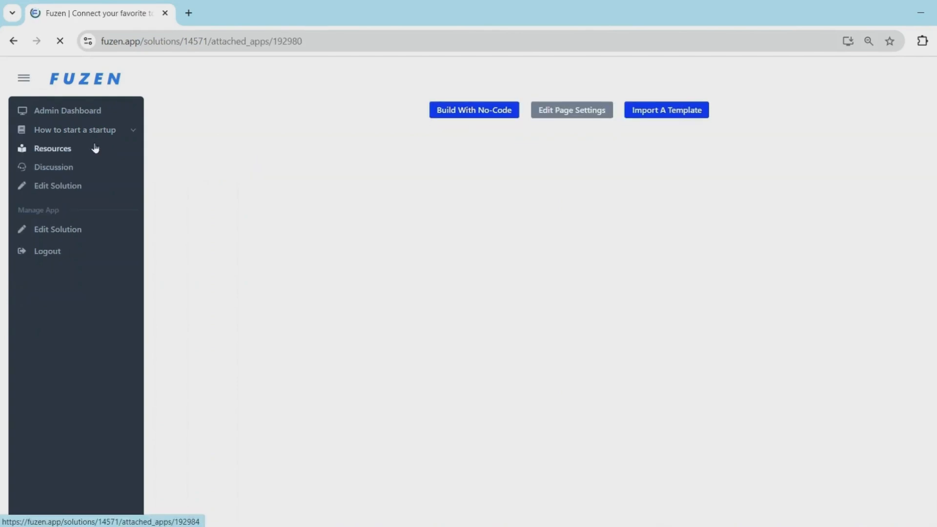
{"action": "left_click", "coordinate": [474, 120]}
{"action": "left_click", "coordinate": [439, 112]}
Step: Set the new block up as a Data block of type Data Variable, sourced from the Students data collection
{"action": "left_click", "coordinate": [112, 131]}
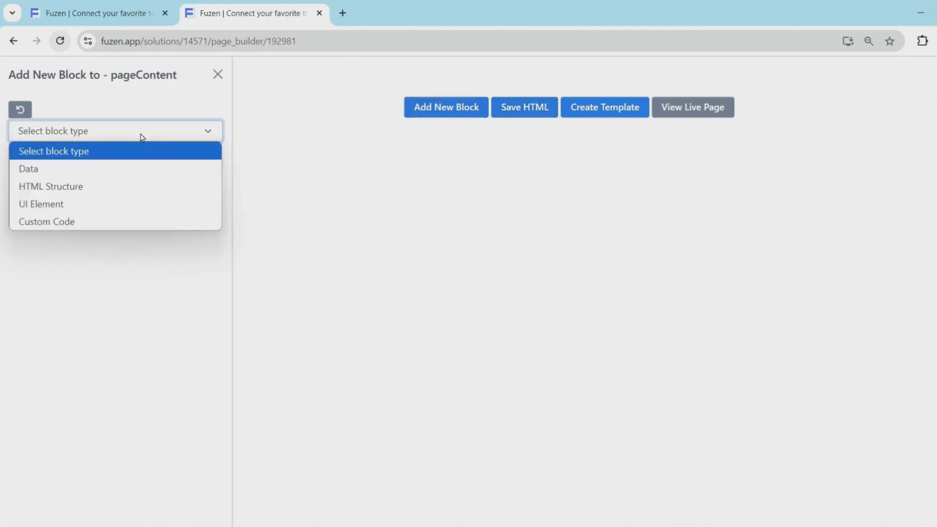
{"action": "left_click", "coordinate": [132, 171]}
{"action": "left_click", "coordinate": [128, 161]}
{"action": "left_click", "coordinate": [114, 240]}
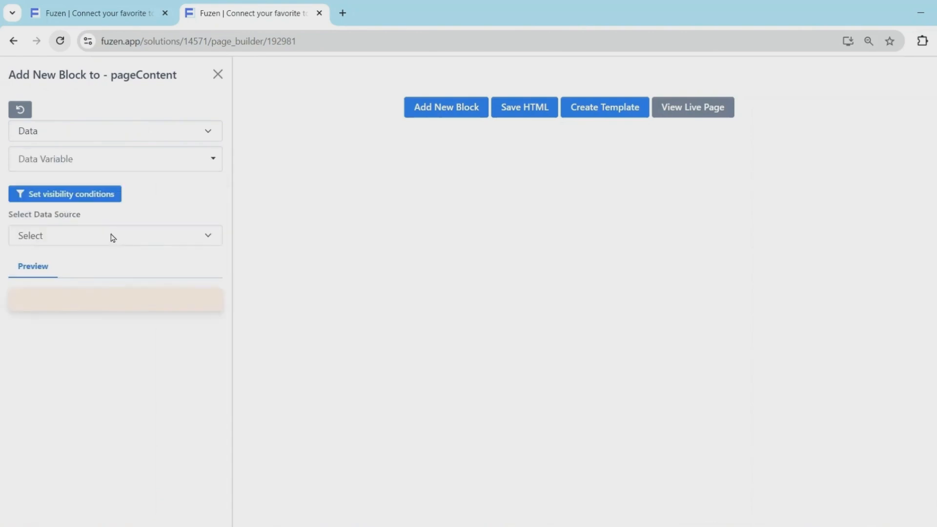
{"action": "left_click", "coordinate": [112, 238]}
{"action": "left_click", "coordinate": [104, 272]}
{"action": "left_click", "coordinate": [100, 284]}
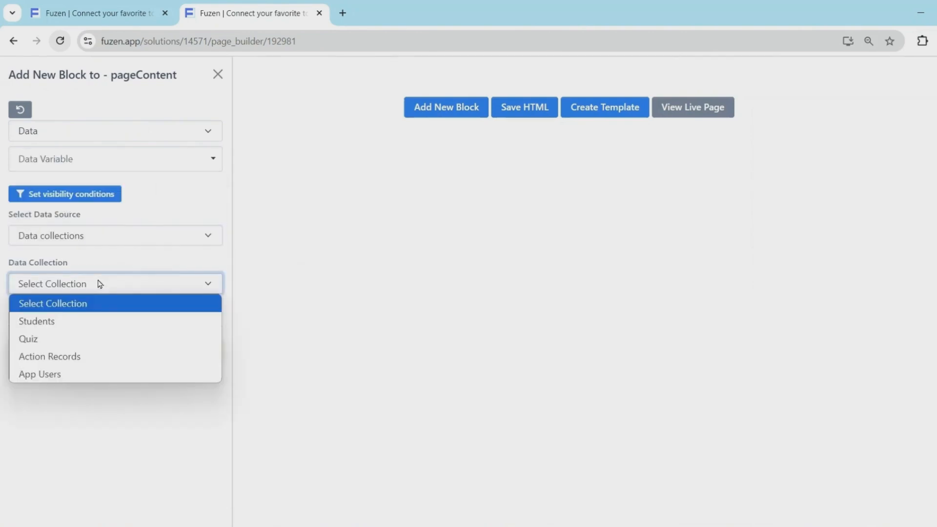
{"action": "left_click", "coordinate": [88, 320]}
Step: Filter the Students records with email equal_to_variable Current User Email and fetch the data
{"action": "left_click", "coordinate": [70, 340]}
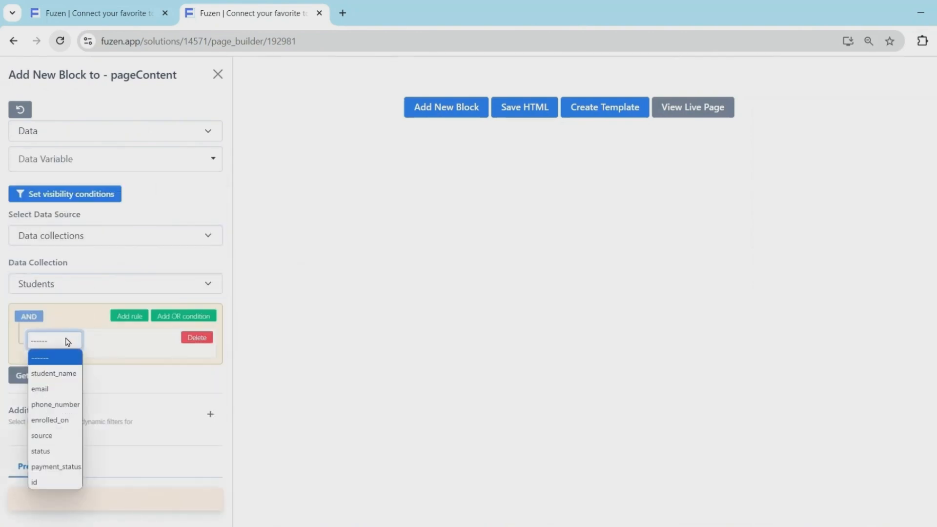
{"action": "left_click", "coordinate": [55, 389]}
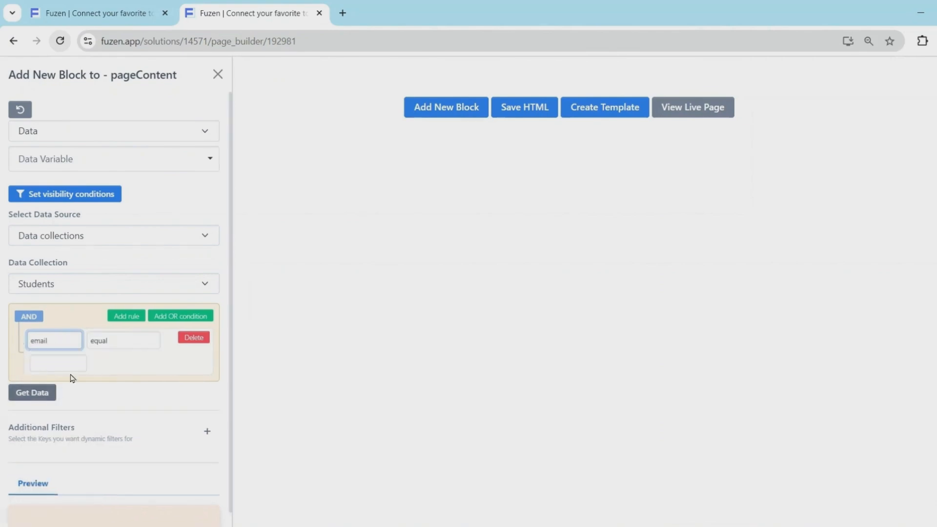
{"action": "left_click", "coordinate": [120, 341]}
{"action": "left_click", "coordinate": [111, 480]}
{"action": "left_click", "coordinate": [72, 372]}
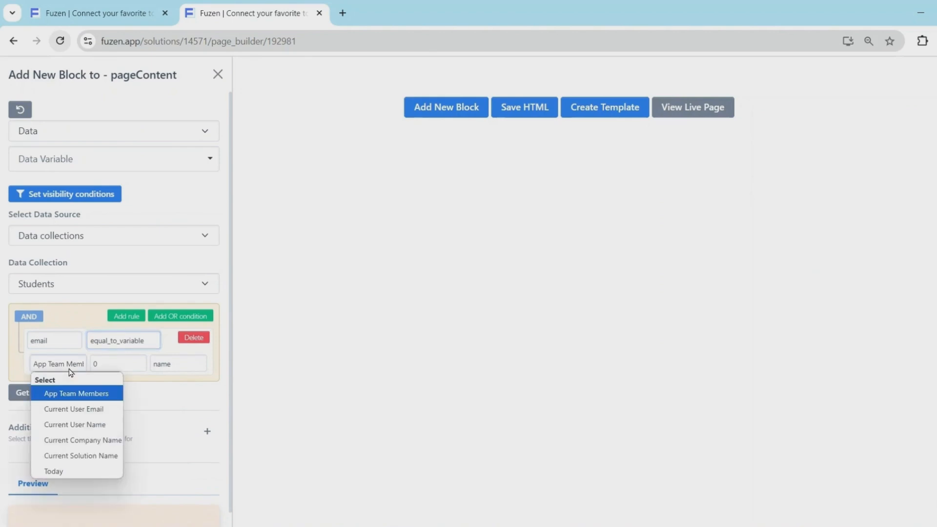
{"action": "left_click", "coordinate": [70, 408]}
{"action": "left_click", "coordinate": [43, 394]}
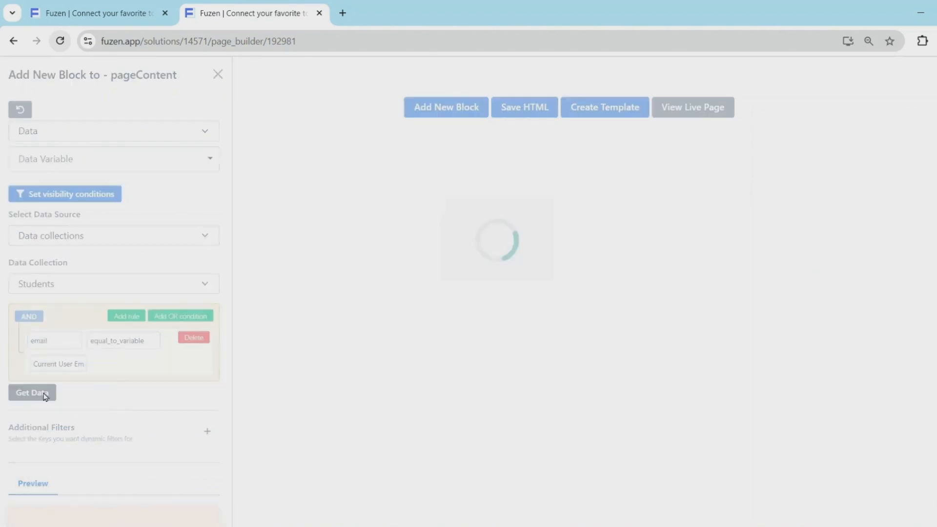
Step: Save the filtered student data as a variable named student_data
{"action": "scroll", "coordinate": [43, 394], "scroll_direction": "down", "scroll_amount": 3}
{"action": "left_click", "coordinate": [54, 377]}
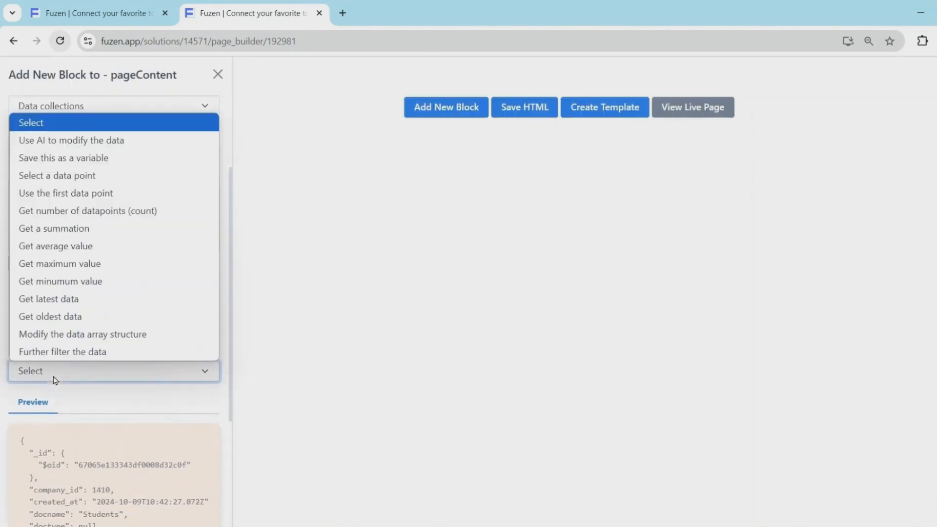
{"action": "left_click", "coordinate": [88, 163]}
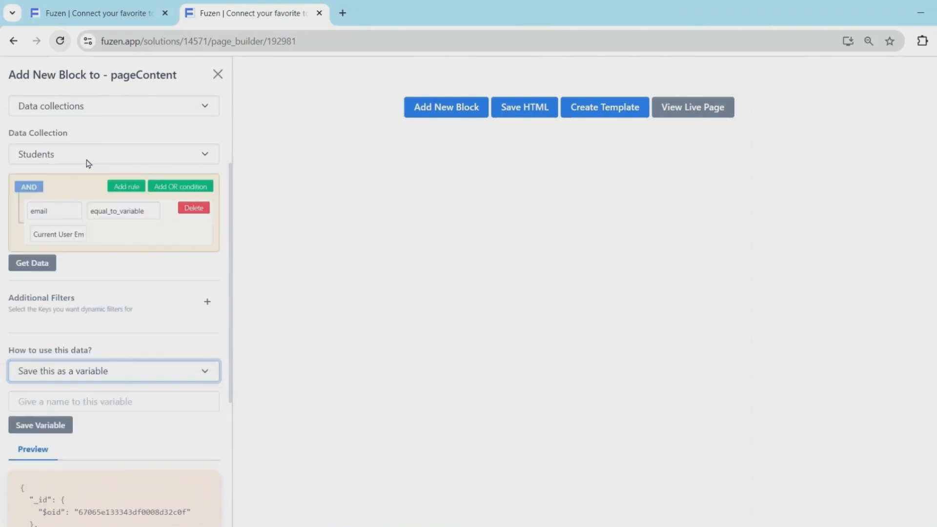
{"action": "scroll", "coordinate": [86, 162], "scroll_direction": "down", "scroll_amount": 2}
{"action": "left_click", "coordinate": [62, 339]}
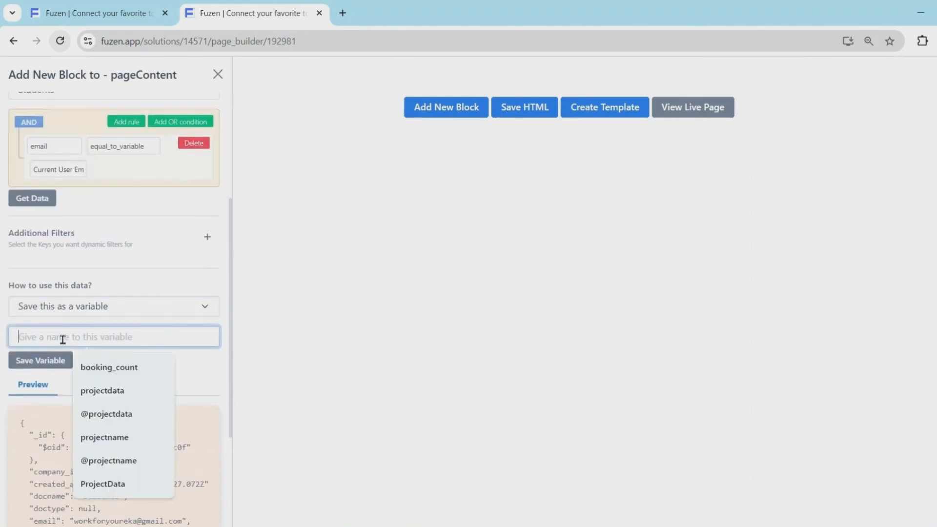
{"action": "type", "text": "student_data"}
{"action": "left_click", "coordinate": [64, 360]}
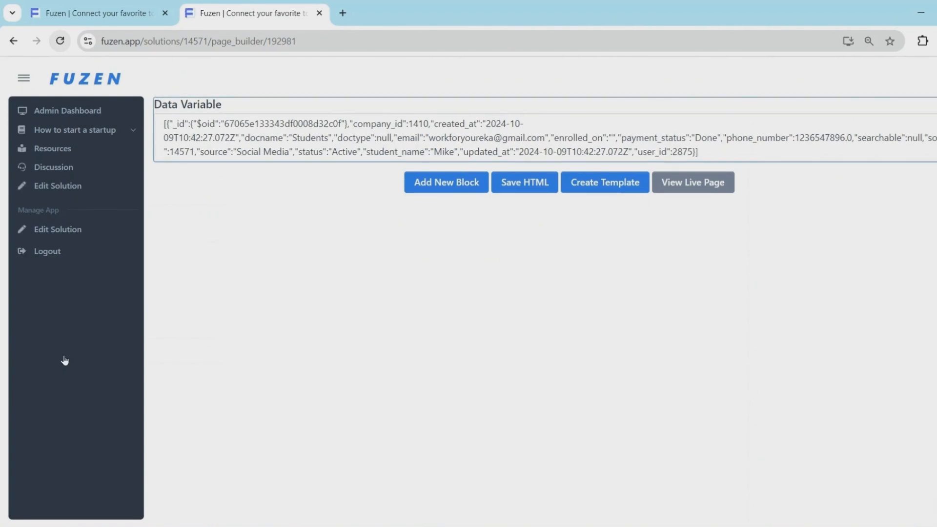
Step: Begin another new block of type HTML Structure and choose Card
{"action": "left_click", "coordinate": [418, 193]}
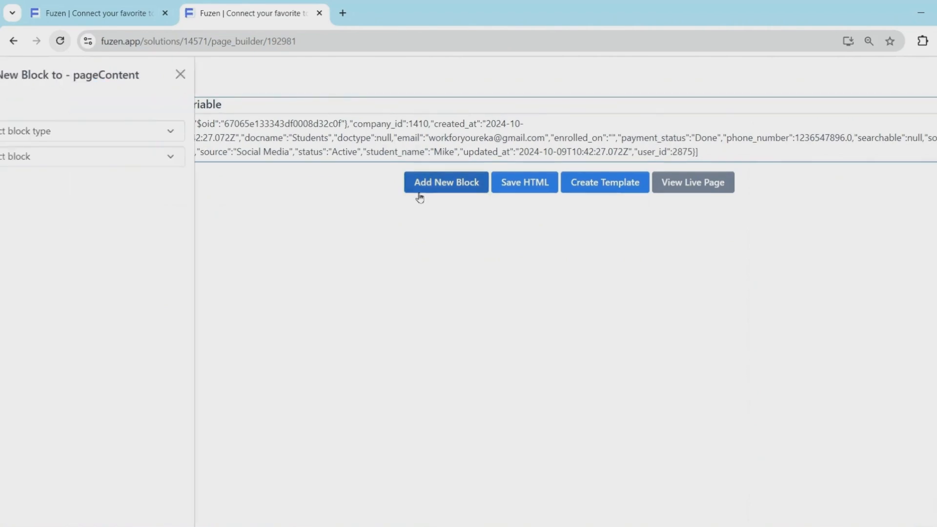
{"action": "left_click", "coordinate": [115, 134]}
{"action": "left_click", "coordinate": [103, 186]}
{"action": "left_click", "coordinate": [105, 163]}
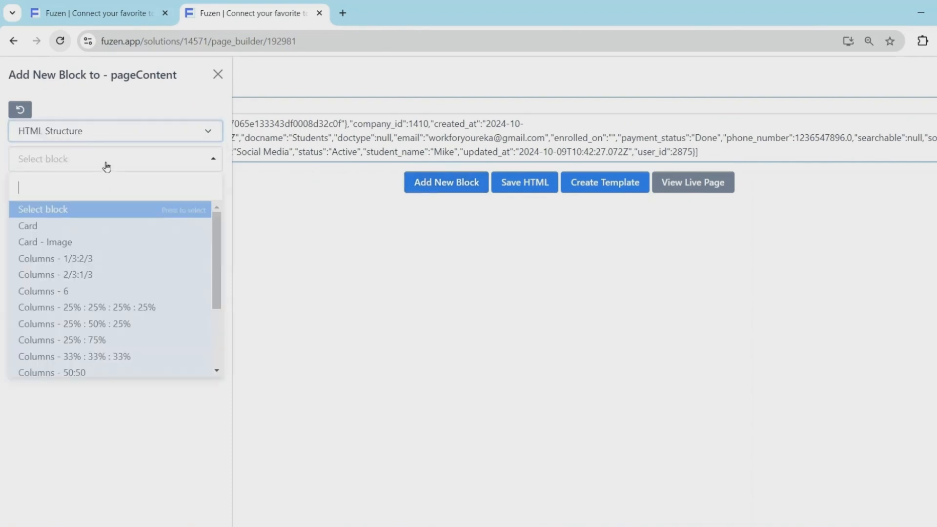
{"action": "left_click", "coordinate": [90, 226]}
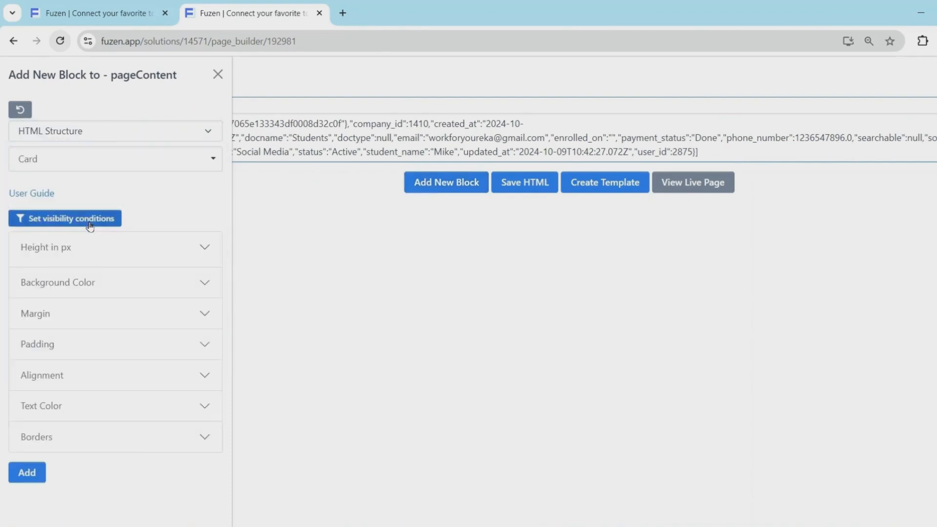
{"action": "left_click", "coordinate": [88, 227]}
{"action": "left_click", "coordinate": [65, 269]}
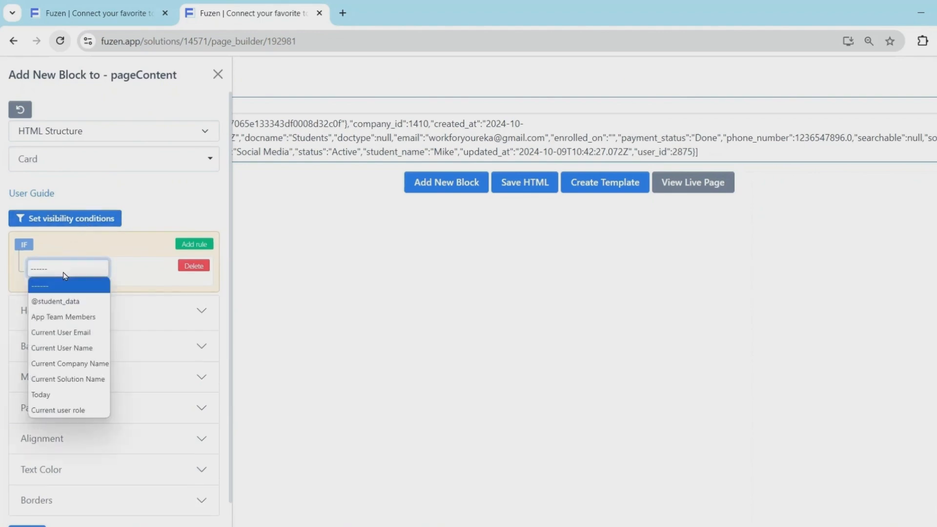
{"action": "left_click", "coordinate": [62, 300]}
{"action": "left_click", "coordinate": [163, 290]}
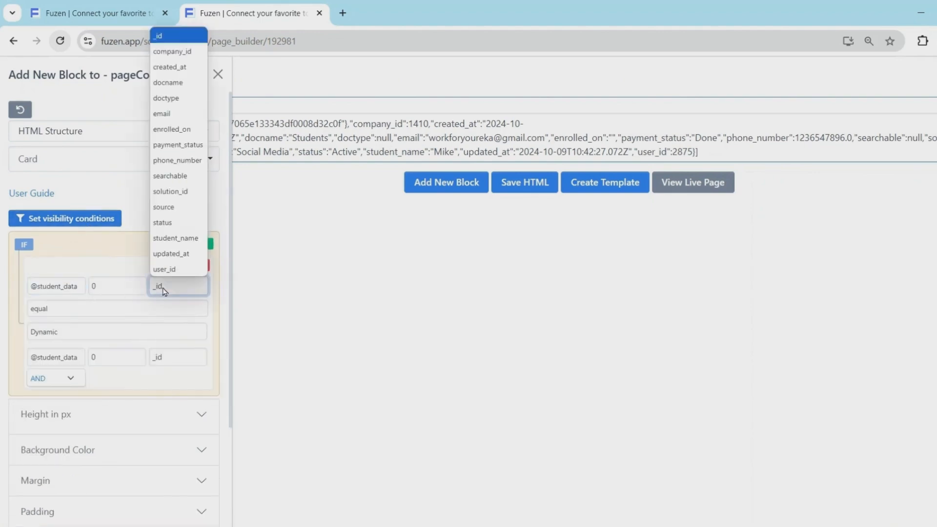
{"action": "left_click", "coordinate": [196, 146]}
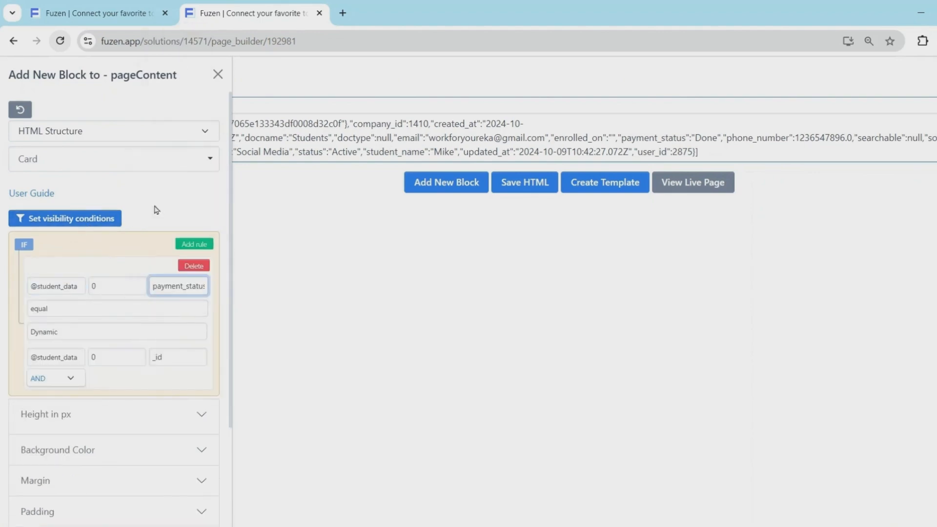
{"action": "left_click", "coordinate": [54, 335]}
{"action": "left_click", "coordinate": [50, 360]}
{"action": "left_click", "coordinate": [50, 360]}
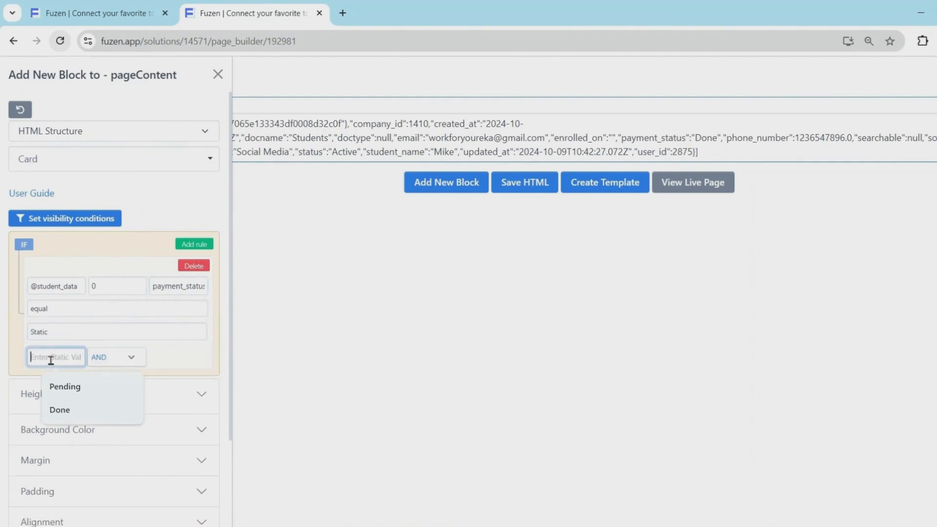
{"action": "type", "text": "Done"}
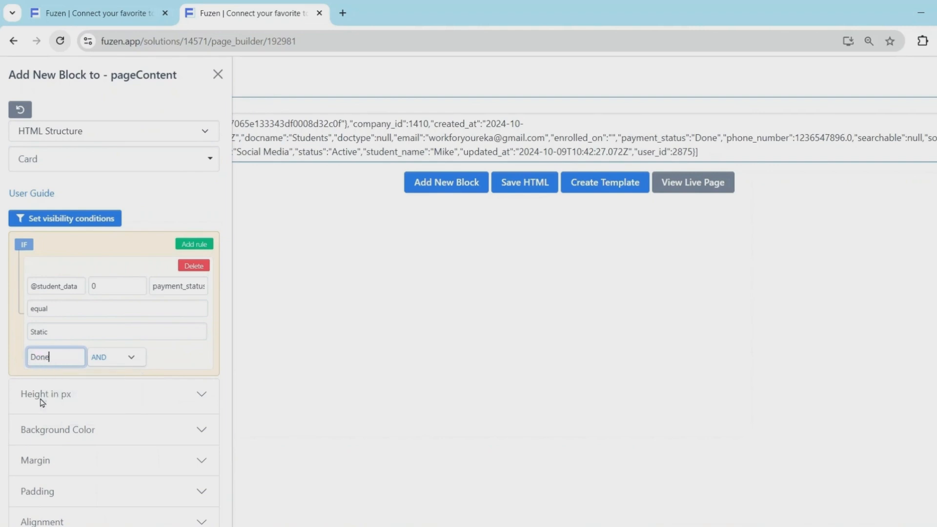
Step: Display borders on the Card with Extra small size, Secondary (Grey) color and Medium radius
{"action": "scroll", "coordinate": [41, 403], "scroll_direction": "down", "scroll_amount": 1}
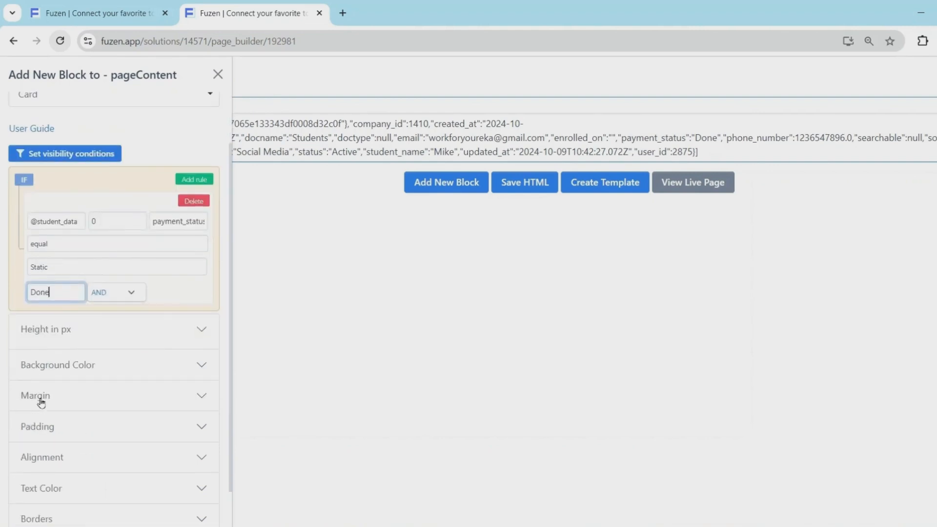
{"action": "left_click", "coordinate": [57, 373]}
{"action": "left_click", "coordinate": [56, 373]}
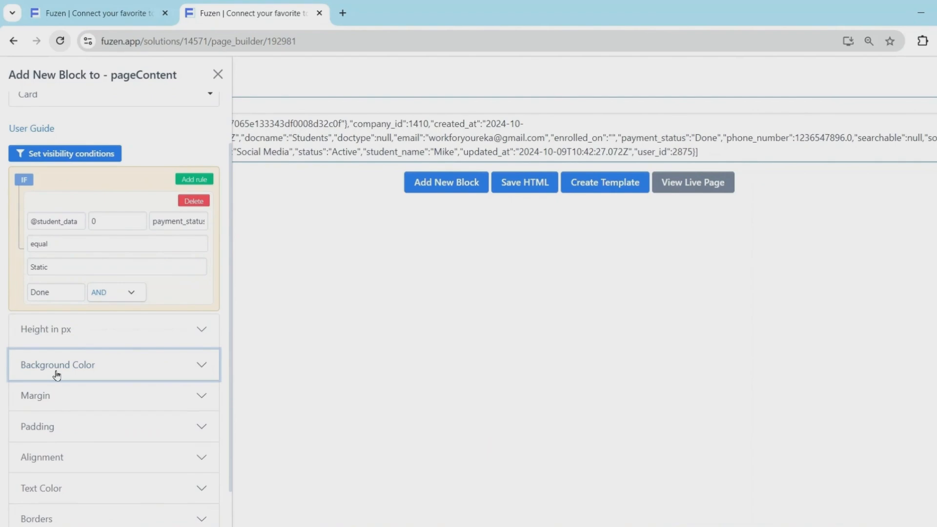
{"action": "scroll", "coordinate": [57, 374], "scroll_direction": "down", "scroll_amount": 1}
{"action": "left_click", "coordinate": [48, 470]}
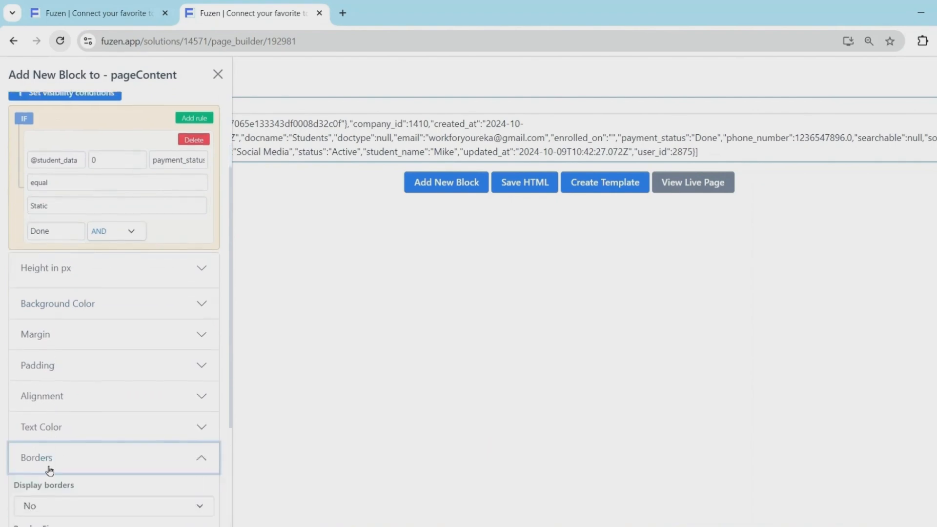
{"action": "scroll", "coordinate": [59, 390], "scroll_direction": "down", "scroll_amount": 3}
{"action": "left_click", "coordinate": [63, 338]}
{"action": "left_click", "coordinate": [54, 374]}
{"action": "left_click", "coordinate": [52, 423]}
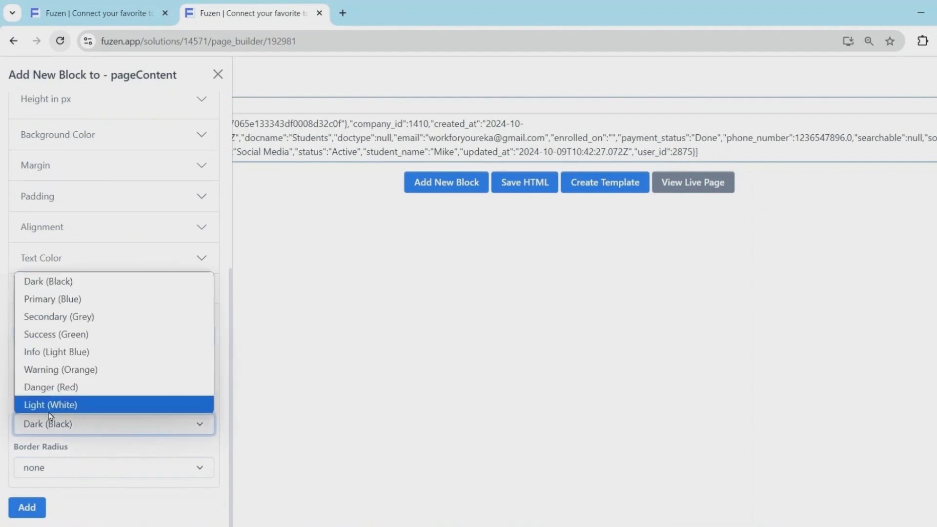
{"action": "left_click", "coordinate": [69, 318]}
{"action": "left_click", "coordinate": [44, 477]}
{"action": "left_click", "coordinate": [56, 431]}
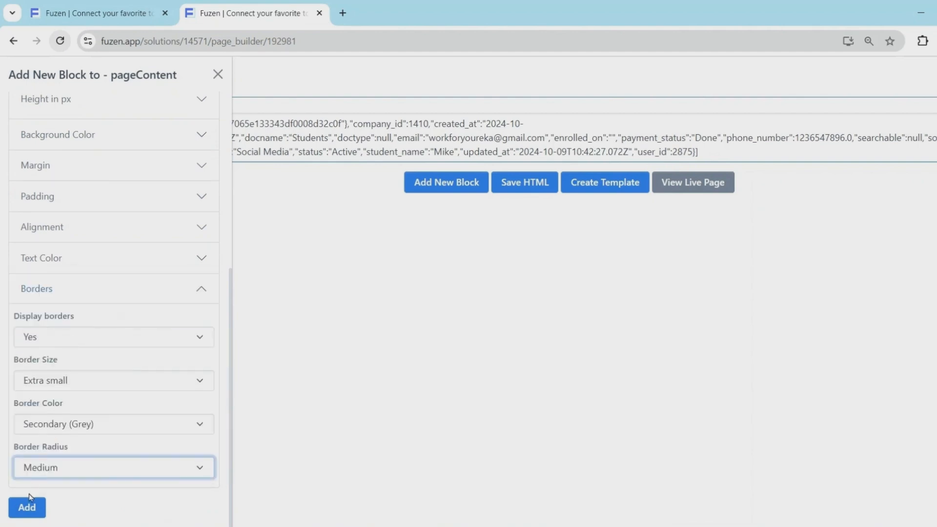
Step: Set the Card's top and bottom margins to Medium and add the Card to the page
{"action": "left_click", "coordinate": [78, 171]}
{"action": "left_click", "coordinate": [68, 215]}
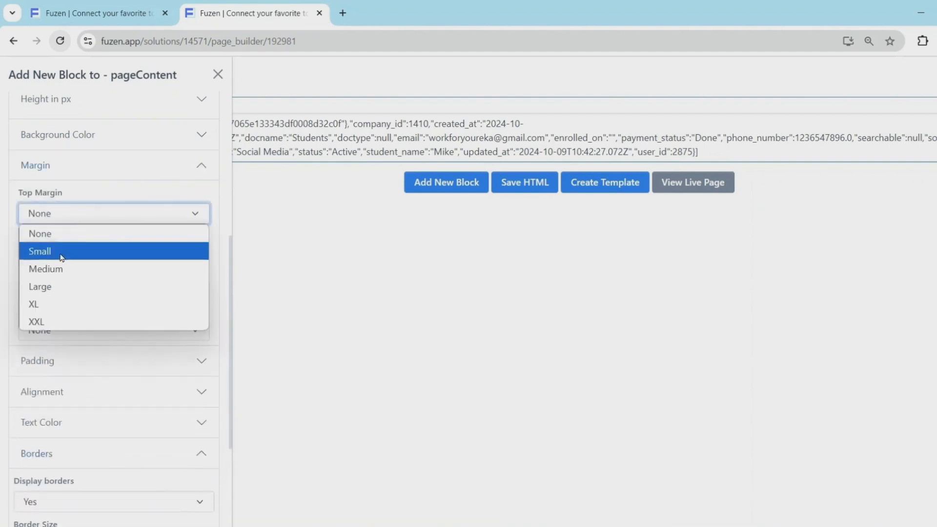
{"action": "left_click", "coordinate": [62, 264]}
{"action": "left_click", "coordinate": [61, 254]}
{"action": "left_click", "coordinate": [52, 308]}
{"action": "scroll", "coordinate": [50, 312], "scroll_direction": "down", "scroll_amount": 3}
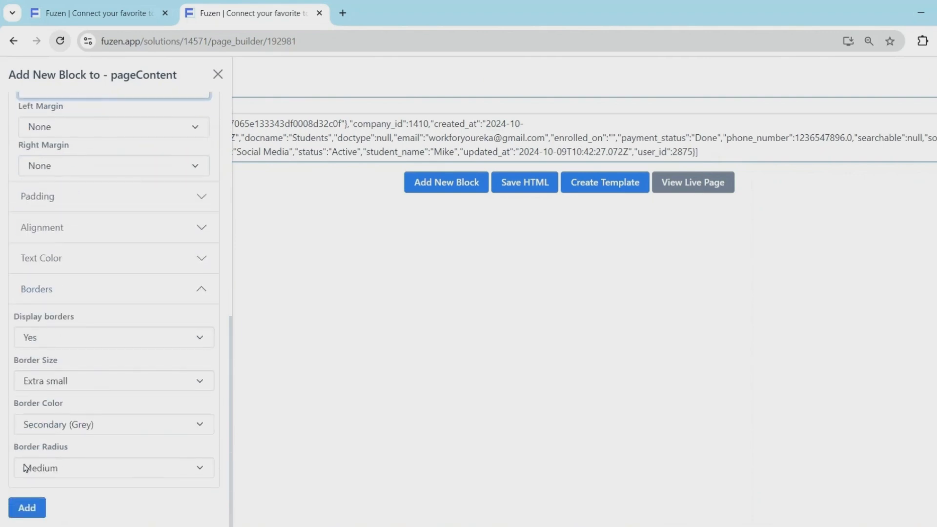
{"action": "left_click", "coordinate": [23, 507]}
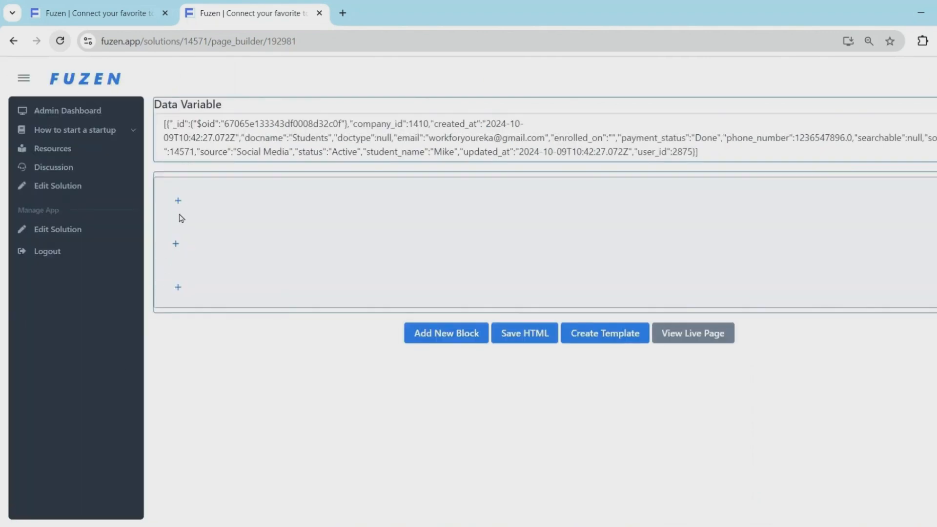
Step: Add a Header UI element to the Card's header section with the text HOW TO START A STARTUP as Heading 3
{"action": "left_click", "coordinate": [178, 200]}
{"action": "left_click", "coordinate": [68, 137]}
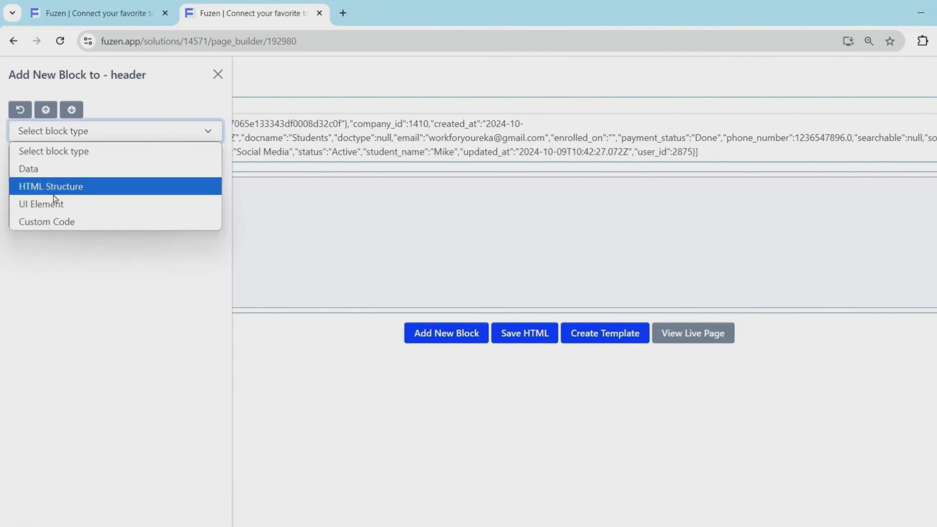
{"action": "left_click", "coordinate": [54, 202]}
{"action": "left_click", "coordinate": [66, 168]}
{"action": "type", "text": "head"}
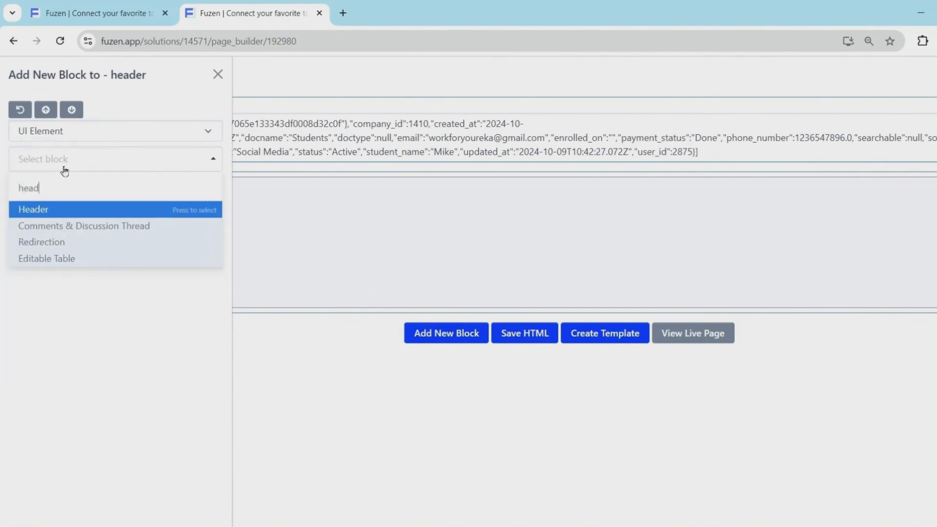
{"action": "left_click", "coordinate": [67, 209]}
{"action": "left_click", "coordinate": [56, 259]}
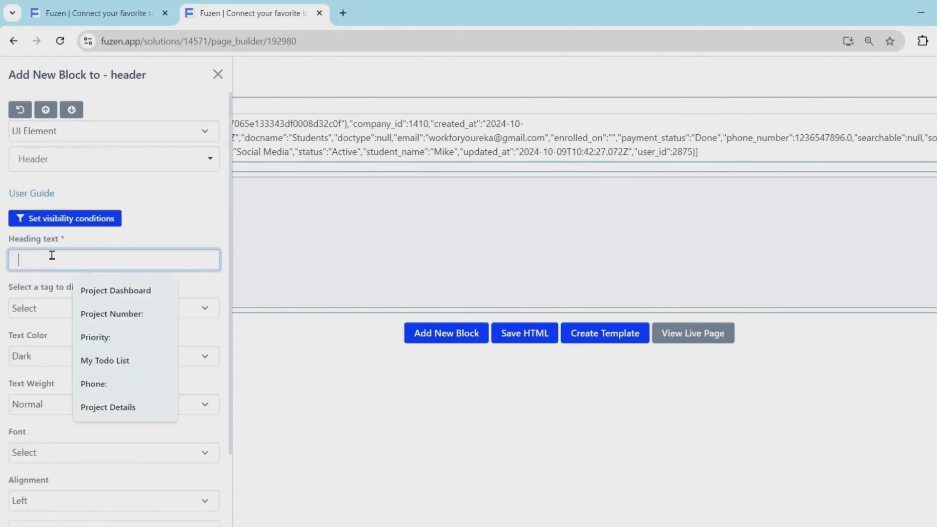
{"action": "type", "text": "H"}
{"action": "left_click", "coordinate": [133, 313]}
{"action": "left_click", "coordinate": [39, 308]}
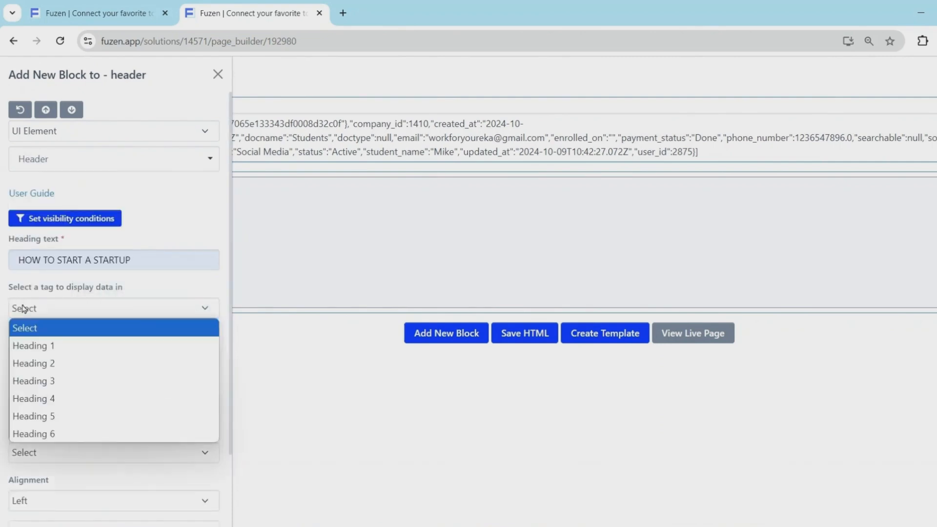
{"action": "left_click", "coordinate": [36, 379]}
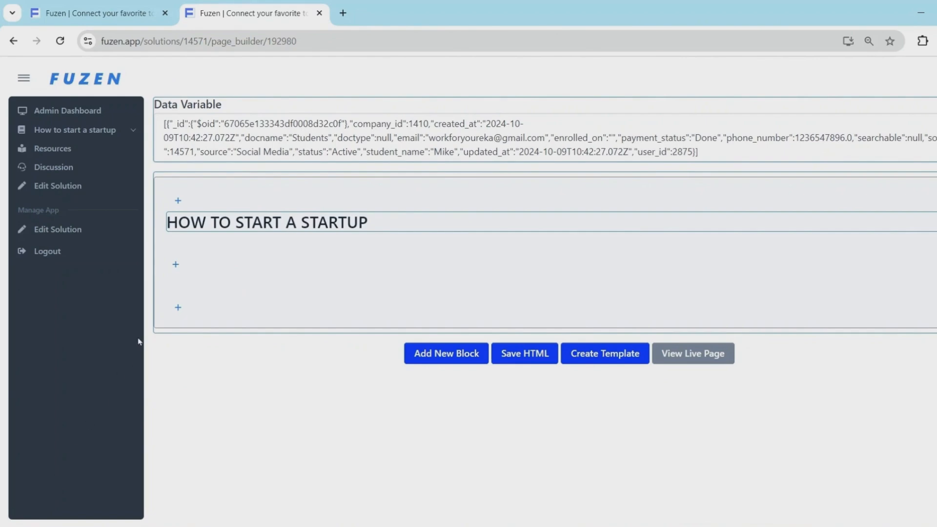
Step: Start a Header UI element in the Card's body with the text Module 1 - Starting a startup and choose its heading tag
{"action": "left_click", "coordinate": [175, 264]}
{"action": "left_click", "coordinate": [94, 136]}
{"action": "left_click", "coordinate": [39, 203]}
{"action": "left_click", "coordinate": [92, 163]}
{"action": "type", "text": "H"}
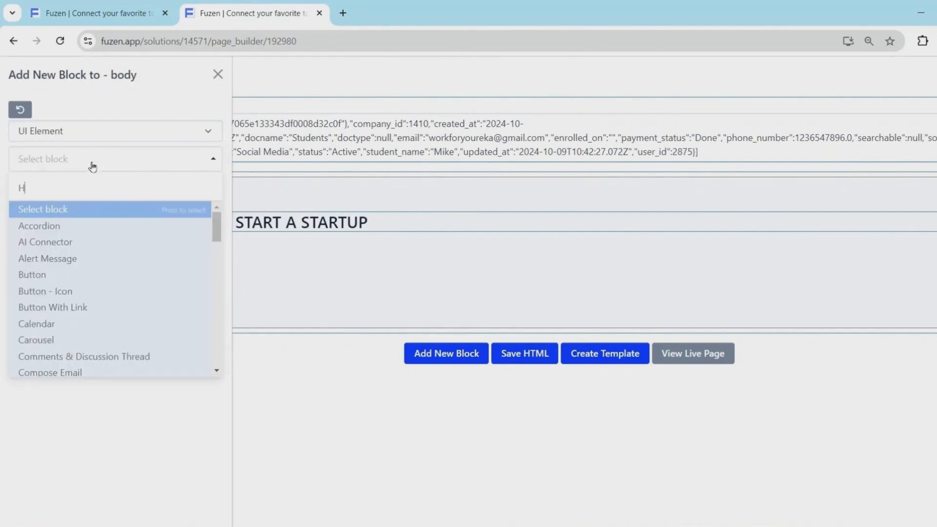
{"action": "type", "text": "EAD"}
{"action": "left_click", "coordinate": [81, 208]}
{"action": "type", "text": "Module 1 - Starting a startup"}
{"action": "left_click", "coordinate": [97, 308]}
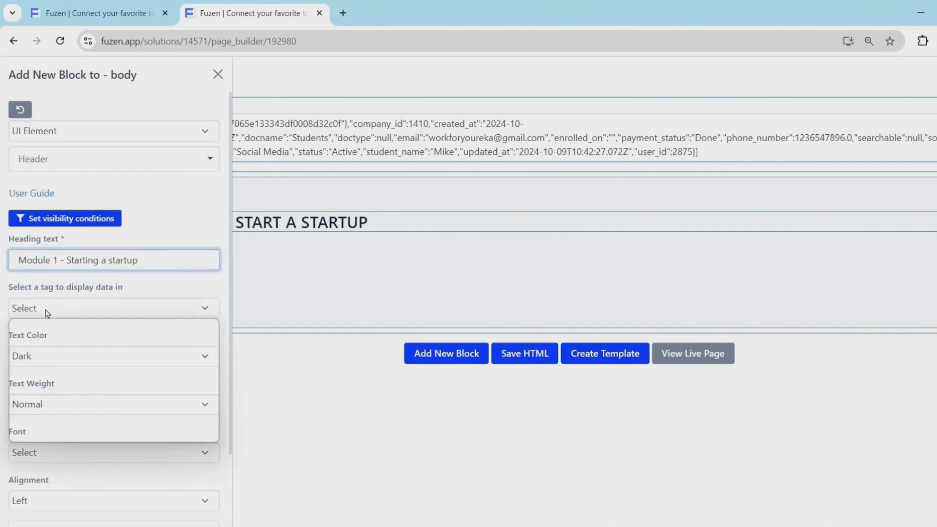
{"action": "left_click", "coordinate": [46, 362]}
Step: Give the module header Semibold weight and a Darkness shade as text color, and add it to the Card's body
{"action": "left_click", "coordinate": [43, 404]}
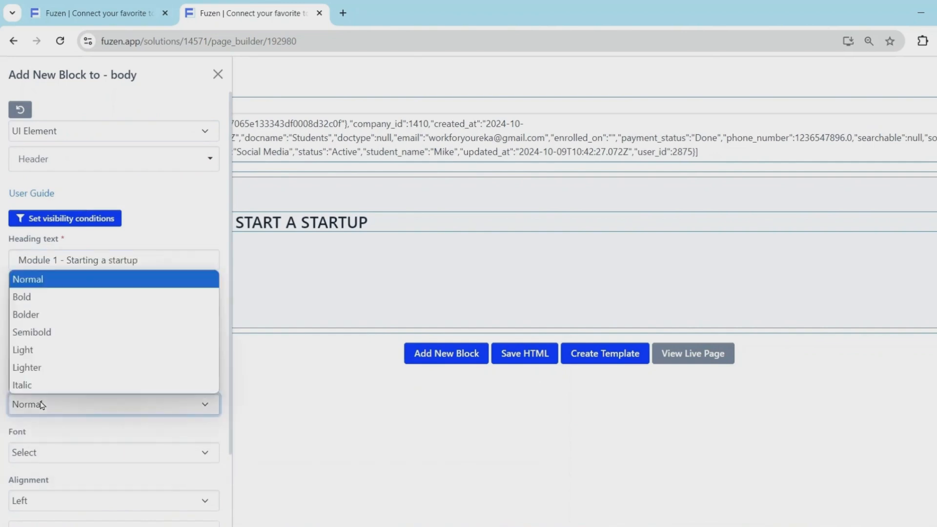
{"action": "left_click", "coordinate": [34, 329]}
{"action": "left_click", "coordinate": [42, 452]}
{"action": "scroll", "coordinate": [42, 446], "scroll_direction": "down", "scroll_amount": 1}
{"action": "left_click", "coordinate": [43, 291]}
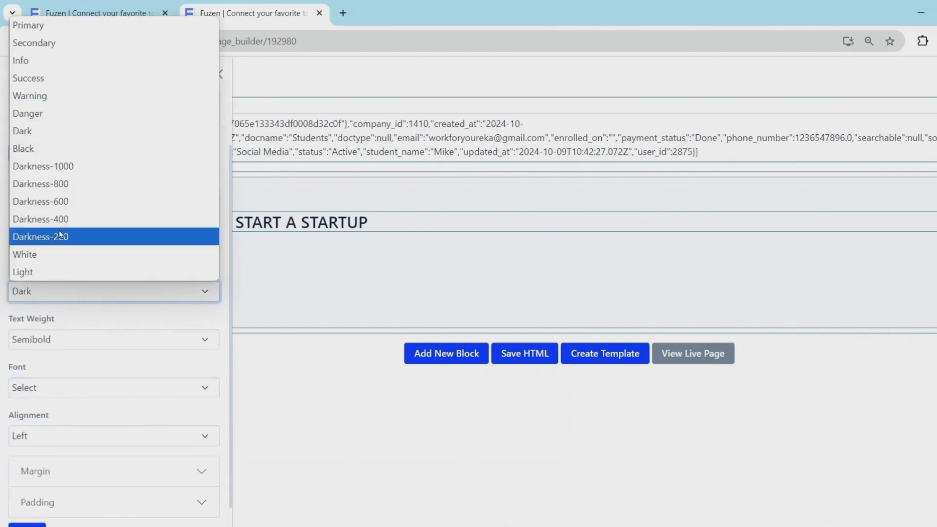
{"action": "left_click", "coordinate": [43, 234]}
{"action": "scroll", "coordinate": [27, 488], "scroll_direction": "down", "scroll_amount": 1}
{"action": "left_click", "coordinate": [27, 506]}
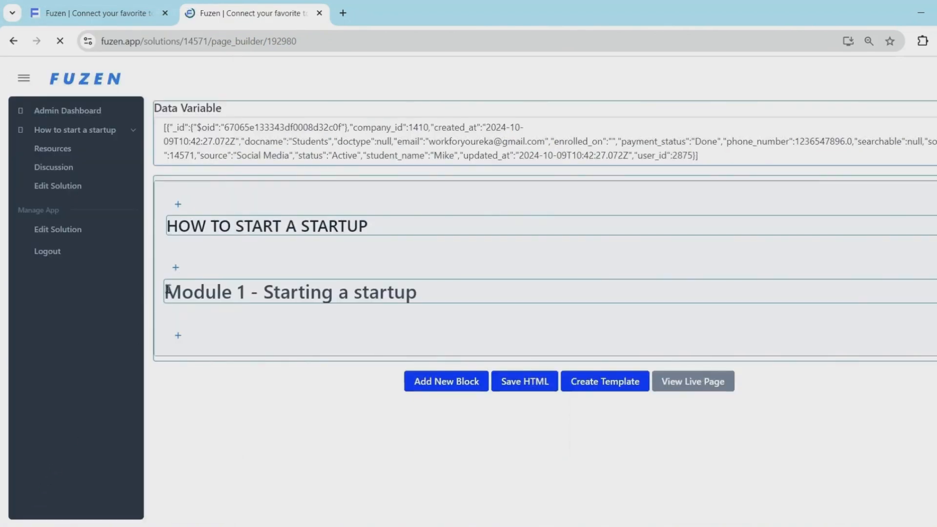
Step: Start a Paragraph UI element in the Card's body with the lecture description beginning "Sam Altman, President of Y Combinator, and Dustin Moskovitz"
{"action": "left_click", "coordinate": [175, 269]}
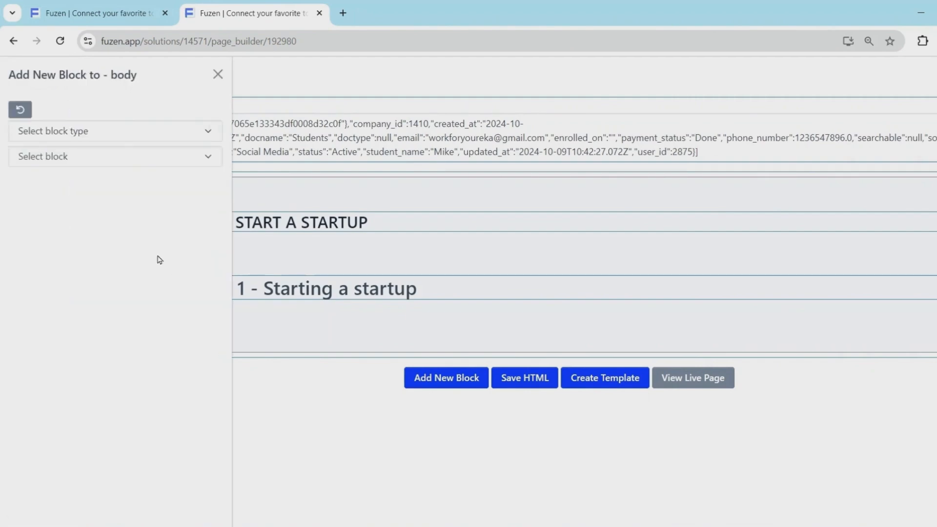
{"action": "left_click", "coordinate": [98, 131]}
{"action": "left_click", "coordinate": [94, 197]}
{"action": "left_click", "coordinate": [106, 159]}
{"action": "type", "text": "para"}
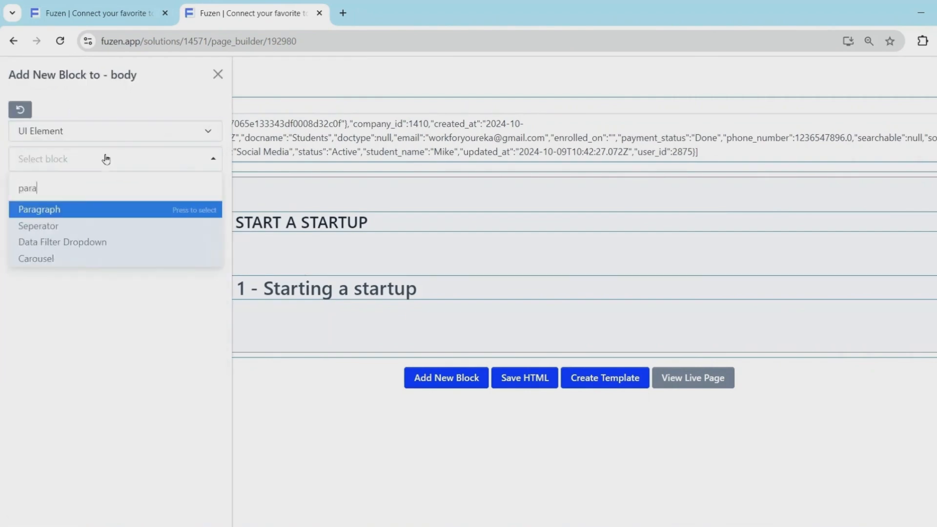
{"action": "left_click", "coordinate": [85, 211]}
{"action": "type", "text": "Sam Altman, President of Y Combinator, and Dustin Moskovitz, Cofounder of Facebook, Asana, and Good Ventures, kick off the How to Start a Startup Course. Sam covers the first 2 of the 4 Key Areas: Ideas, Products, Teams and Execution; and Dustin discusses Why to Start a Startup."}
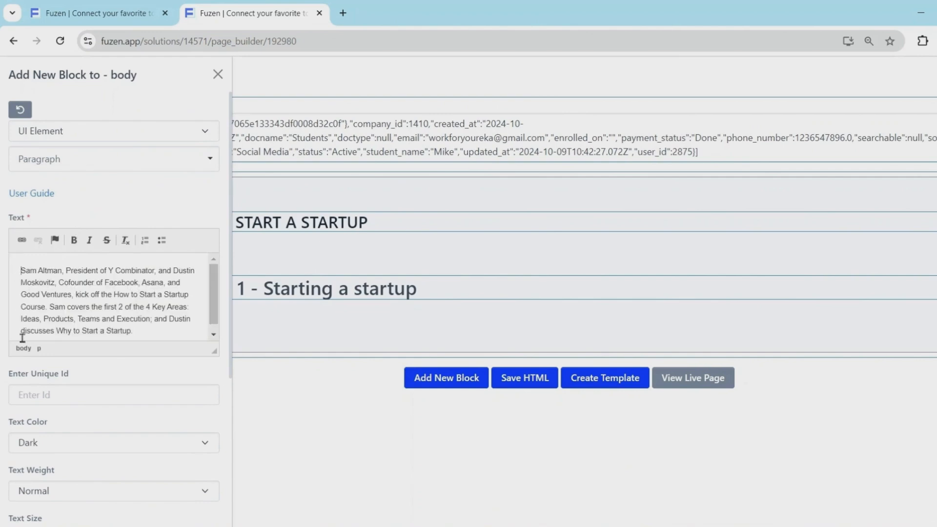
Step: Set the paragraph's text color to Darkness-800, give it a top margin and add it to the Card's body
{"action": "scroll", "coordinate": [22, 337], "scroll_direction": "down", "scroll_amount": 3}
{"action": "left_click", "coordinate": [48, 312]}
{"action": "left_click", "coordinate": [46, 220]}
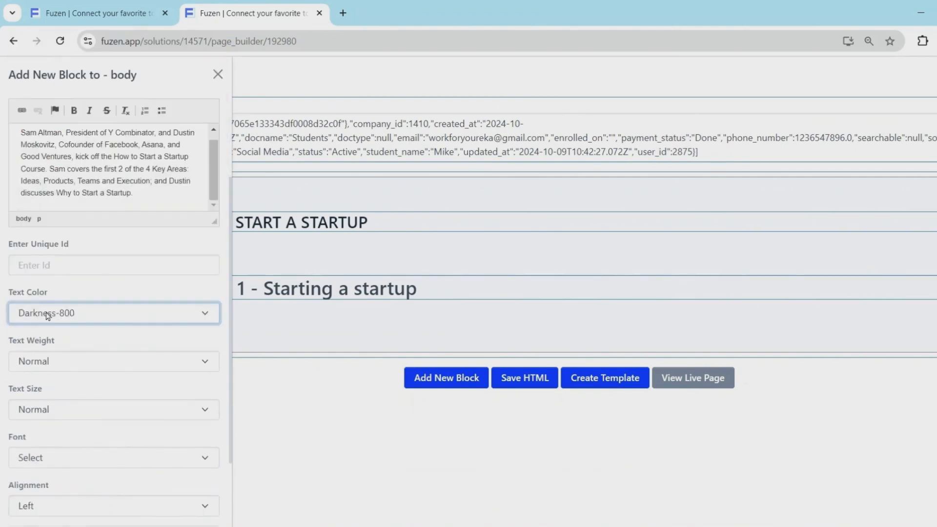
{"action": "scroll", "coordinate": [42, 316], "scroll_direction": "down", "scroll_amount": 2}
{"action": "left_click", "coordinate": [42, 439]}
{"action": "scroll", "coordinate": [44, 429], "scroll_direction": "down", "scroll_amount": 2}
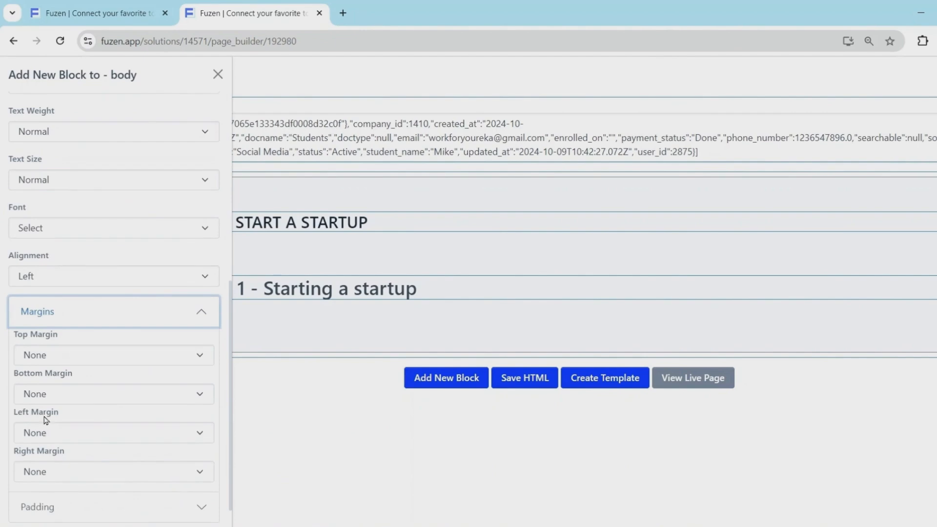
{"action": "left_click", "coordinate": [46, 354]}
{"action": "left_click", "coordinate": [42, 406]}
{"action": "scroll", "coordinate": [45, 416], "scroll_direction": "down", "scroll_amount": 1}
{"action": "left_click", "coordinate": [29, 508]}
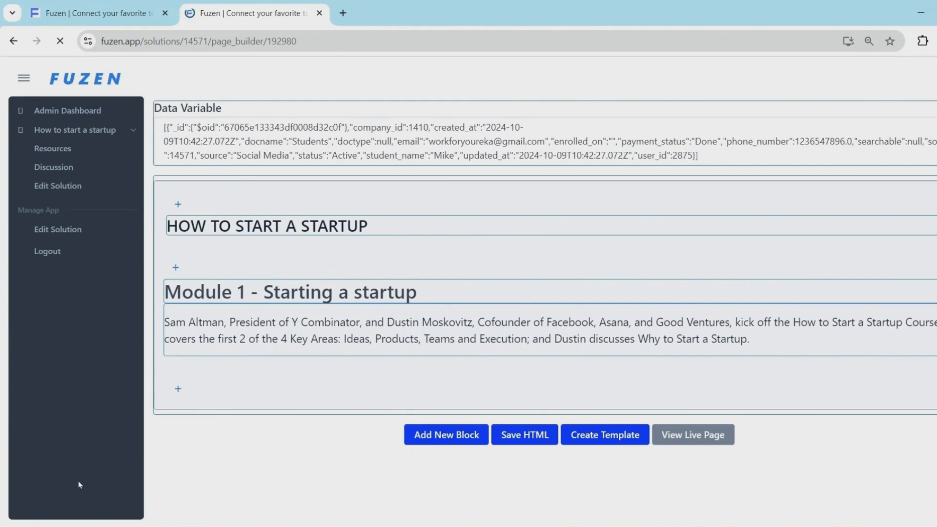
Step: Start an Embeded video UI element in the Card's footer section
{"action": "left_click", "coordinate": [178, 385]}
{"action": "left_click", "coordinate": [75, 135]}
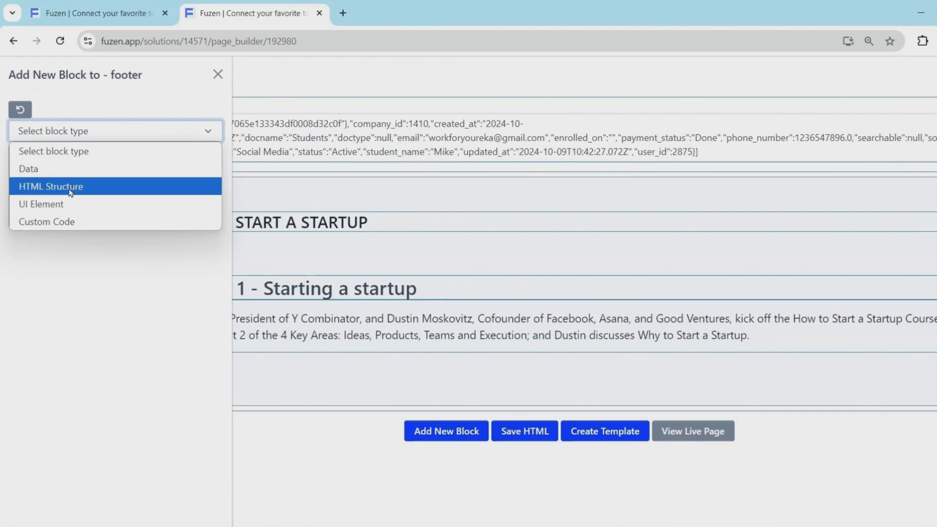
{"action": "left_click", "coordinate": [69, 203]}
{"action": "left_click", "coordinate": [77, 166]}
{"action": "type", "text": "emb"}
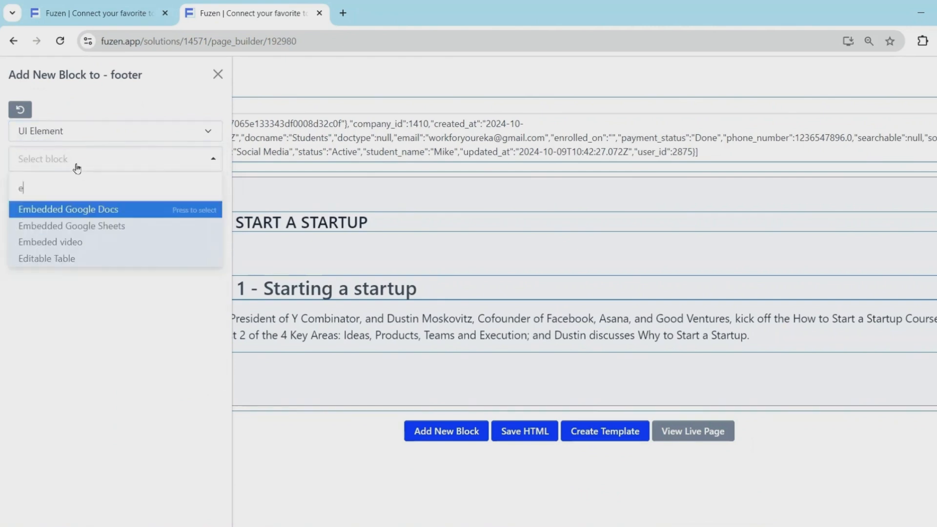
{"action": "left_click", "coordinate": [50, 241]}
Step: Switch to YouTube and copy the embed code of the video Lecture 1 - How to Start a Startup
{"action": "key", "text": "alt+Tab"}
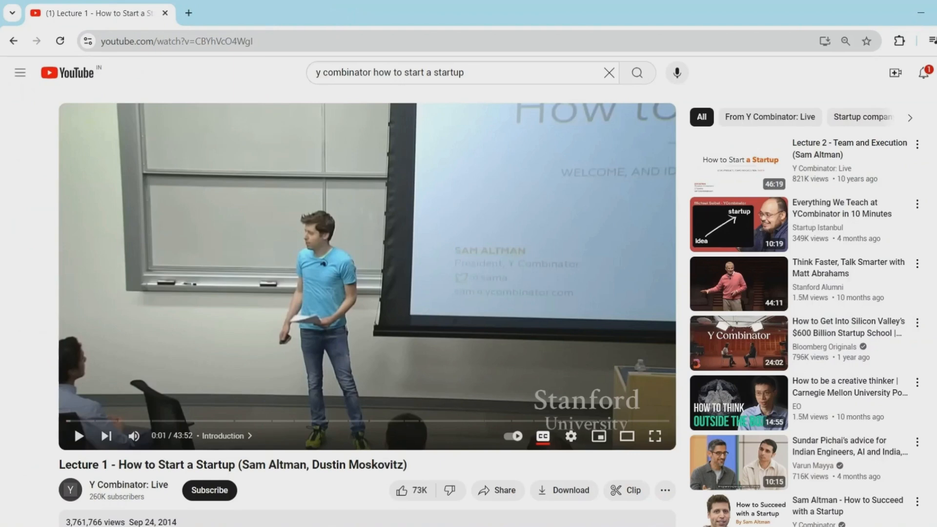
{"action": "left_click", "coordinate": [483, 490]}
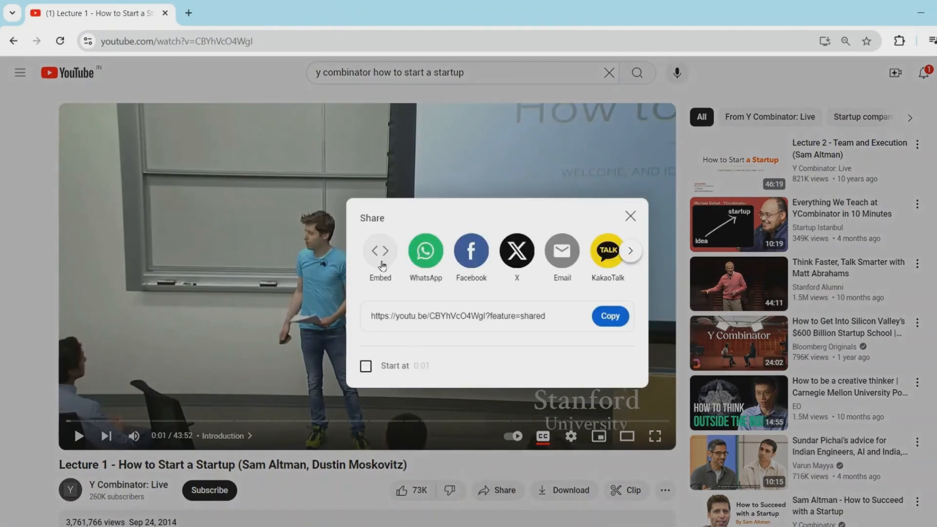
{"action": "left_click", "coordinate": [382, 265]}
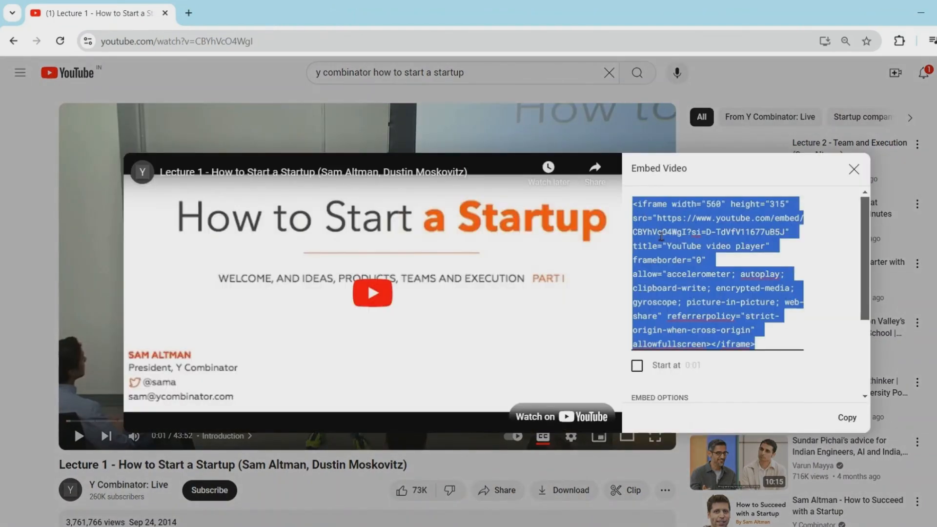
{"action": "key", "text": "ctrl+c"}
Step: Switch back to Fuzen, paste the embed code as the video URL, and save the video with 900 px width and Left alignment
{"action": "key", "text": "alt+Tab"}
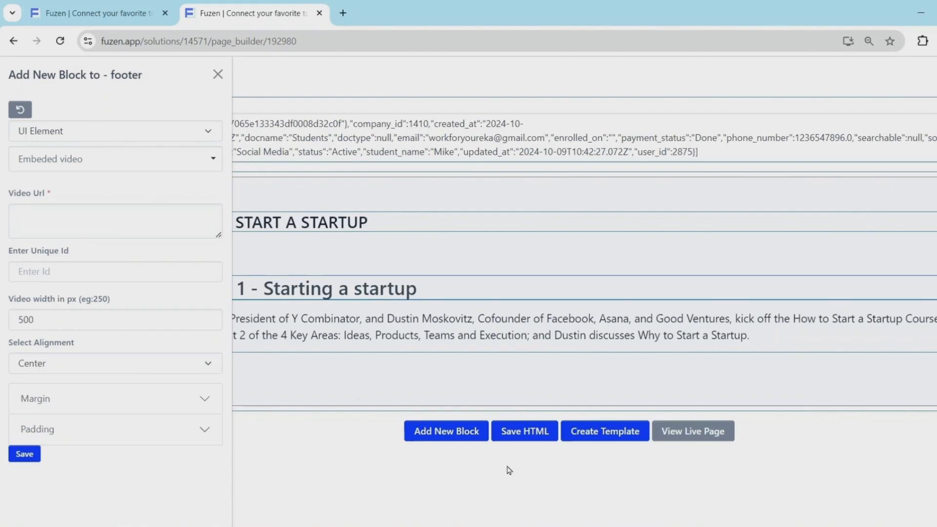
{"action": "left_click", "coordinate": [125, 220]}
{"action": "key", "text": "ctrl+v"}
{"action": "double_click", "coordinate": [69, 320]}
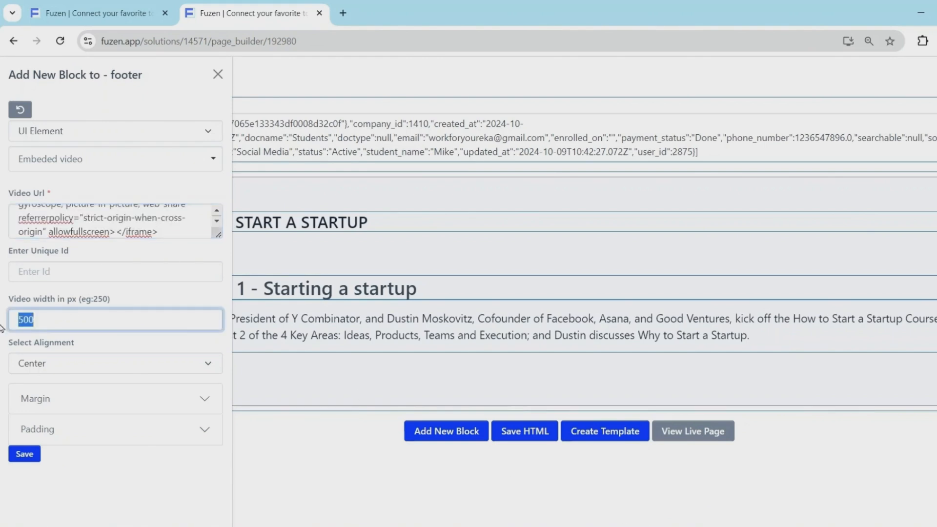
{"action": "type", "text": "900"}
{"action": "left_click", "coordinate": [34, 363]}
{"action": "left_click", "coordinate": [31, 380]}
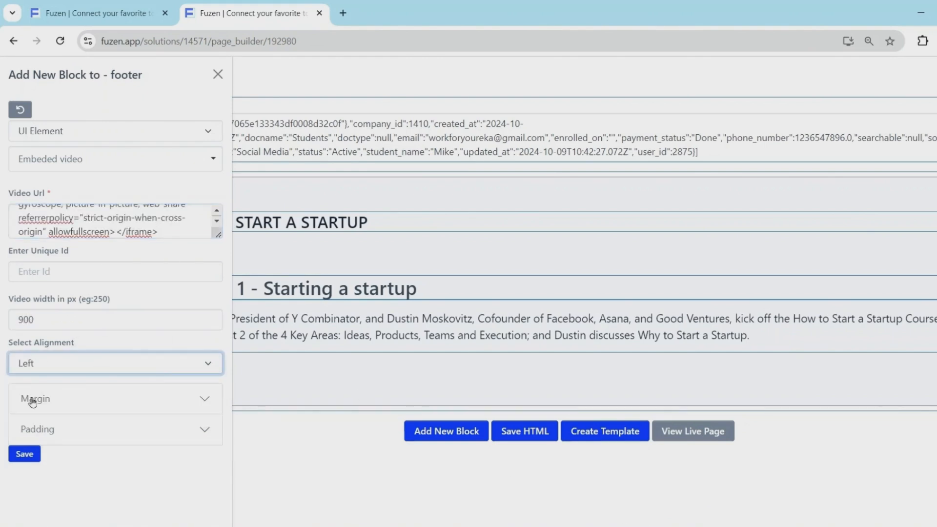
{"action": "left_click", "coordinate": [25, 456]}
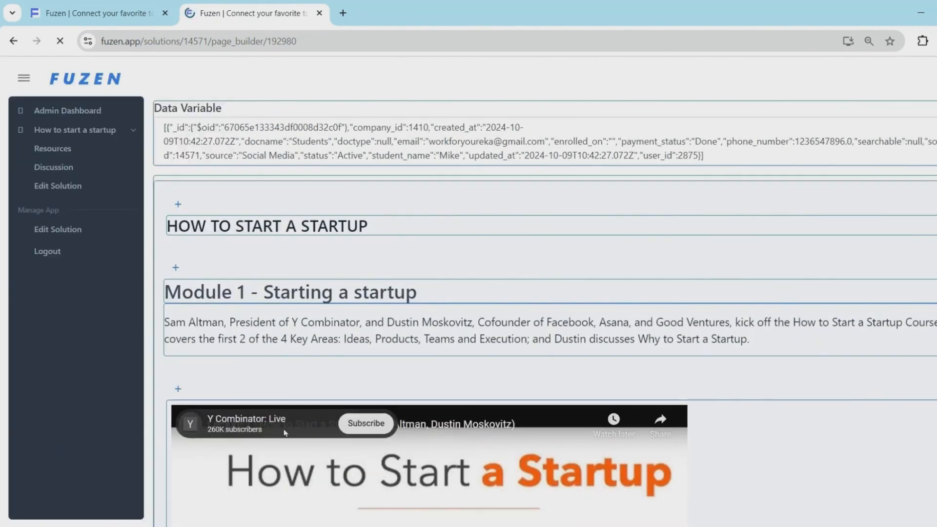
Step: Save the page's HTML and review the Card's content on the live page
{"action": "scroll", "coordinate": [421, 376], "scroll_direction": "down", "scroll_amount": 5}
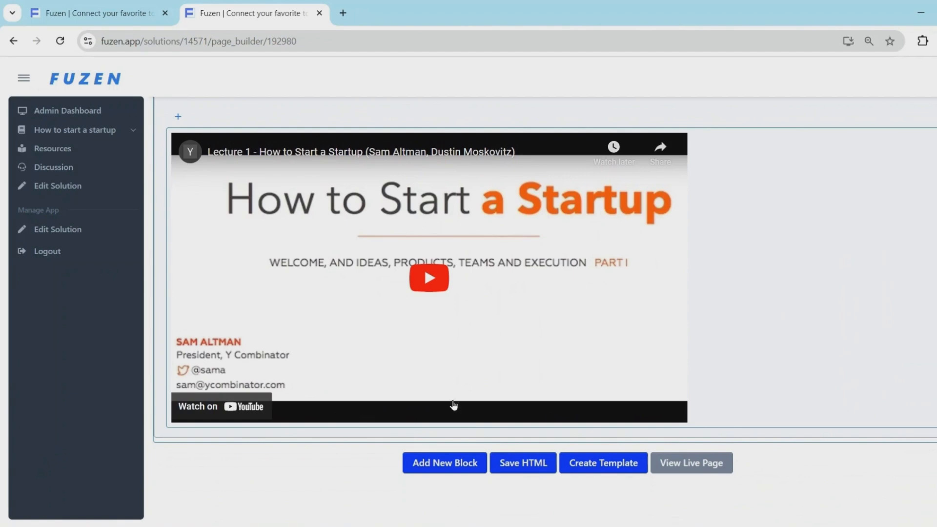
{"action": "left_click", "coordinate": [509, 464]}
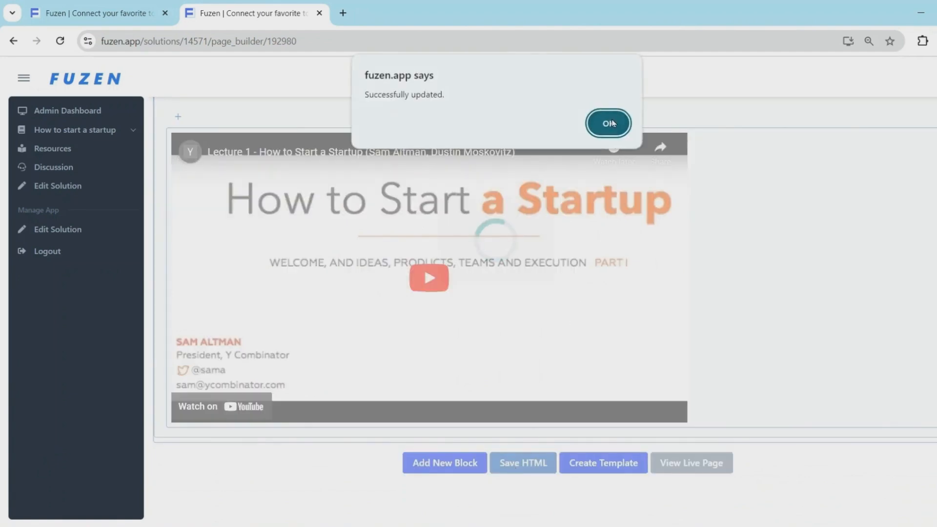
{"action": "key", "text": "Return"}
{"action": "left_click", "coordinate": [671, 463]}
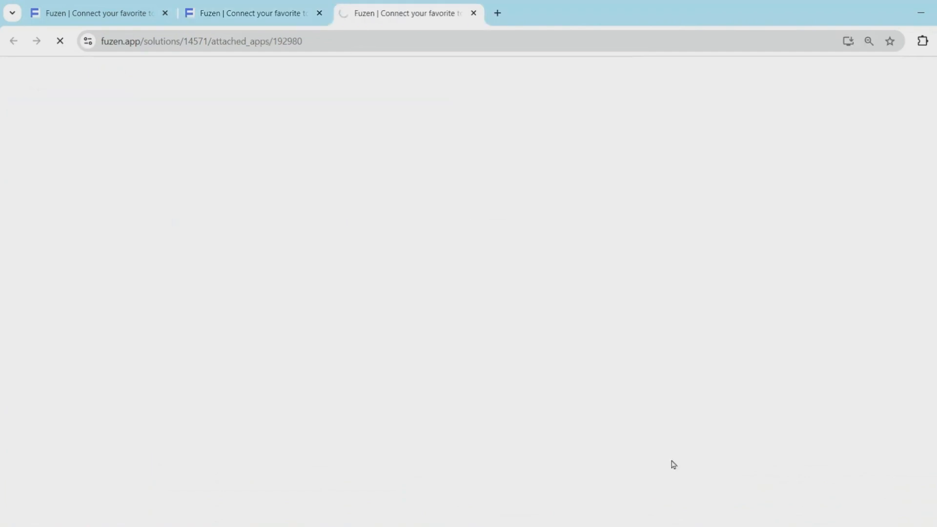
{"action": "scroll", "coordinate": [464, 402], "scroll_direction": "down", "scroll_amount": 2}
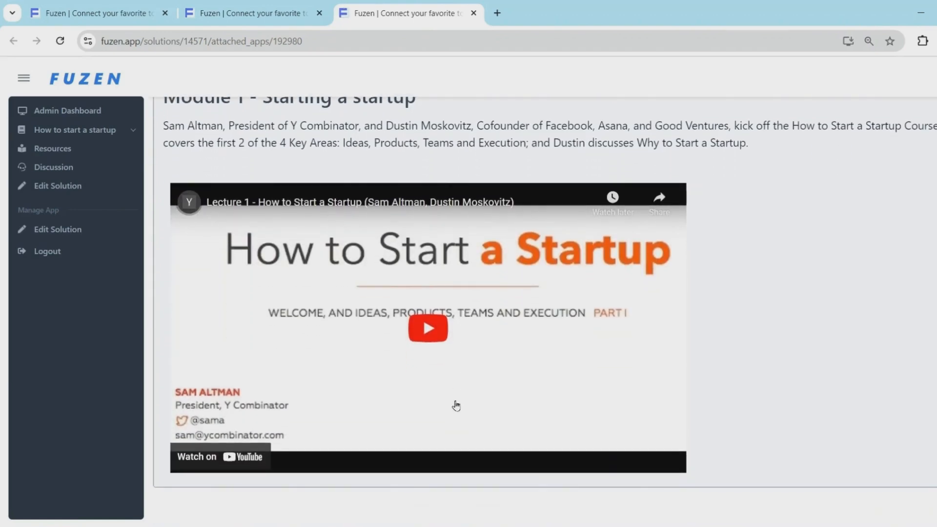
{"action": "scroll", "coordinate": [456, 406], "scroll_direction": "up", "scroll_amount": 3}
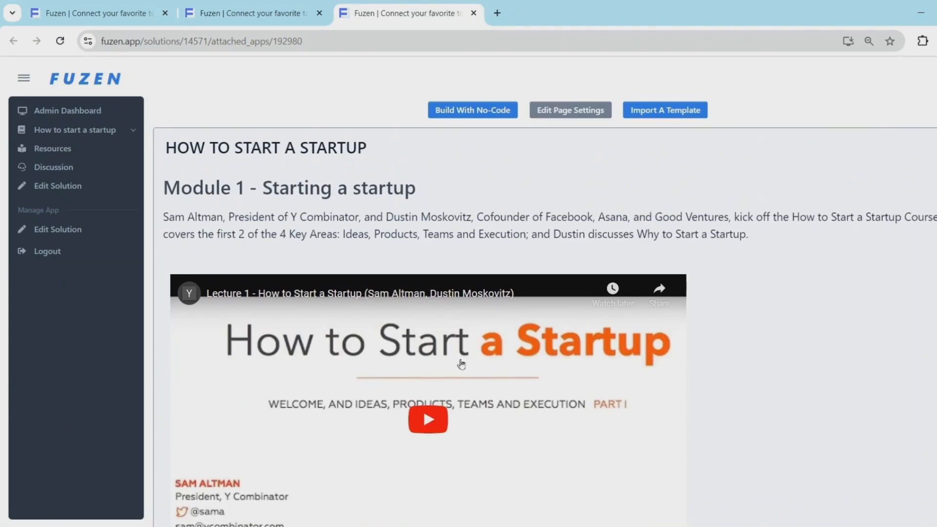
Step: Reopen the page in the no-code builder and start a new HTML Structure block of type Card below the video
{"action": "left_click", "coordinate": [489, 117]}
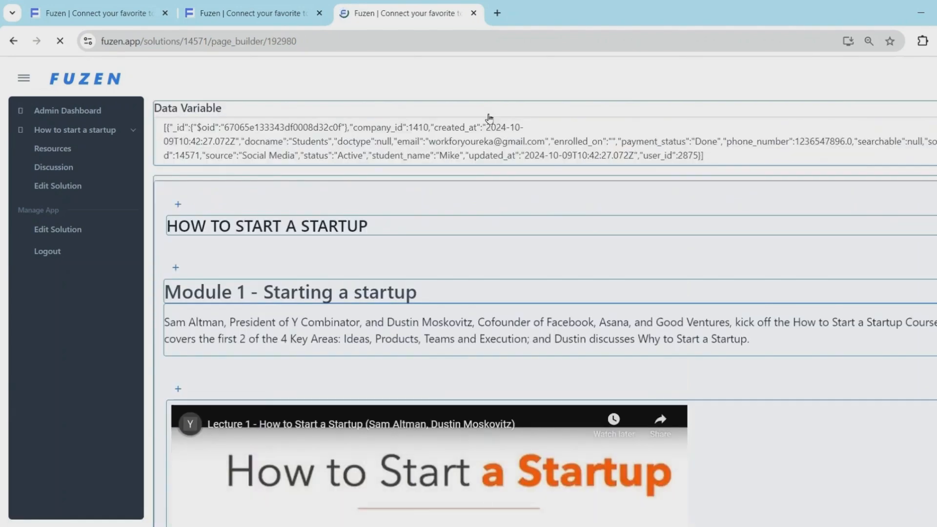
{"action": "scroll", "coordinate": [420, 454], "scroll_direction": "down", "scroll_amount": 5}
{"action": "left_click", "coordinate": [420, 457]}
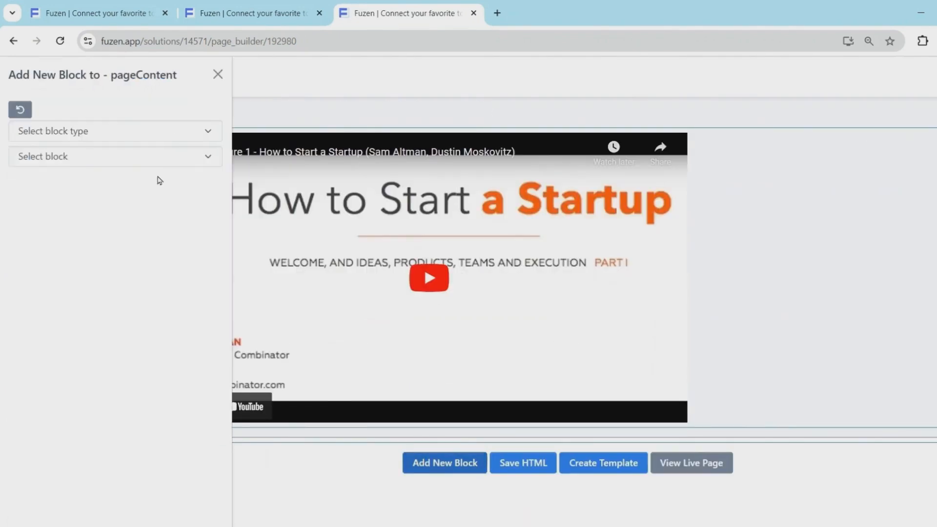
{"action": "left_click", "coordinate": [97, 131]}
{"action": "left_click", "coordinate": [57, 186]}
{"action": "left_click", "coordinate": [61, 159]}
{"action": "left_click", "coordinate": [55, 226]}
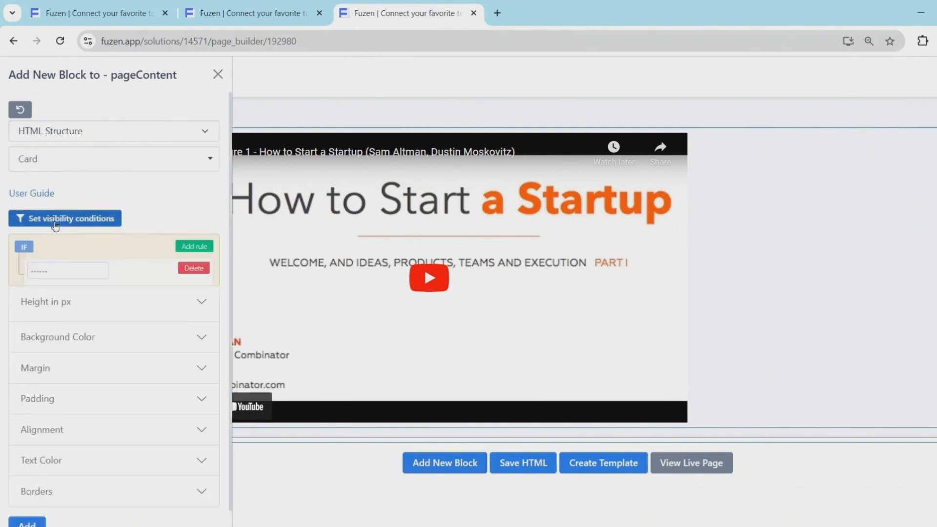
{"action": "left_click", "coordinate": [57, 268]}
{"action": "left_click", "coordinate": [50, 305]}
{"action": "left_click", "coordinate": [178, 288]}
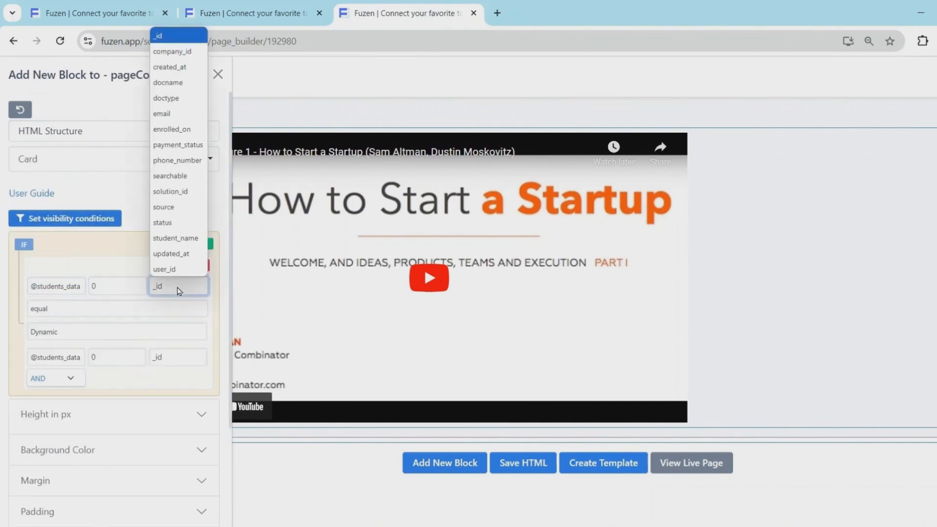
{"action": "left_click", "coordinate": [178, 145]}
{"action": "left_click", "coordinate": [117, 332]}
{"action": "left_click", "coordinate": [49, 352]}
{"action": "left_click", "coordinate": [56, 359]}
{"action": "left_click", "coordinate": [59, 386]}
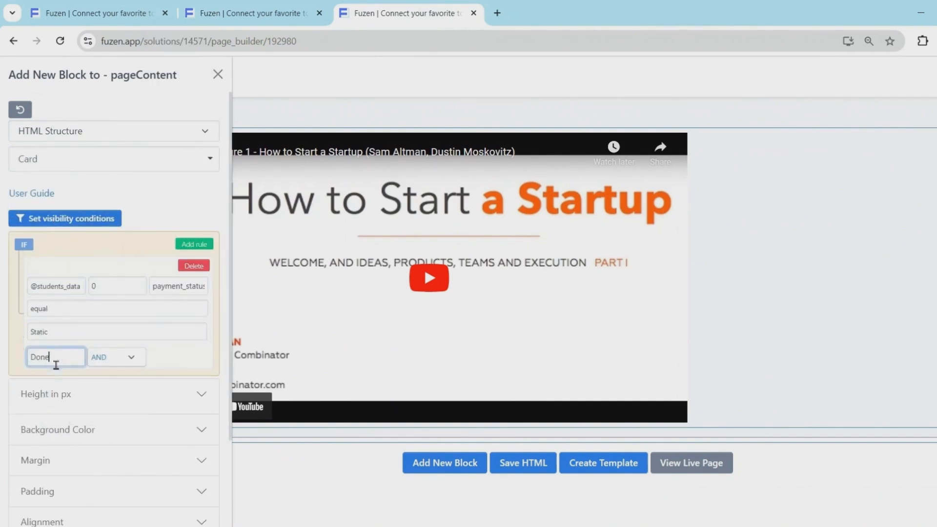
Step: Set the new Card's background color to Light Soft and top margin to Large, and add it to the page
{"action": "scroll", "coordinate": [9, 355], "scroll_direction": "down", "scroll_amount": 1}
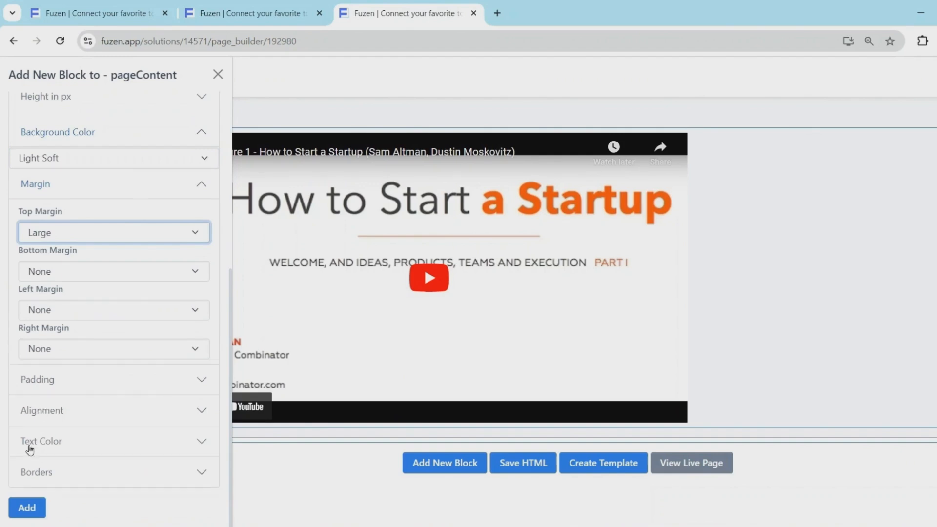
{"action": "left_click", "coordinate": [26, 508]}
Step: Add a Header UI element to the new Card's header section with the text Test Your Understanding as Heading 3
{"action": "left_click", "coordinate": [178, 365]}
{"action": "left_click", "coordinate": [115, 131]}
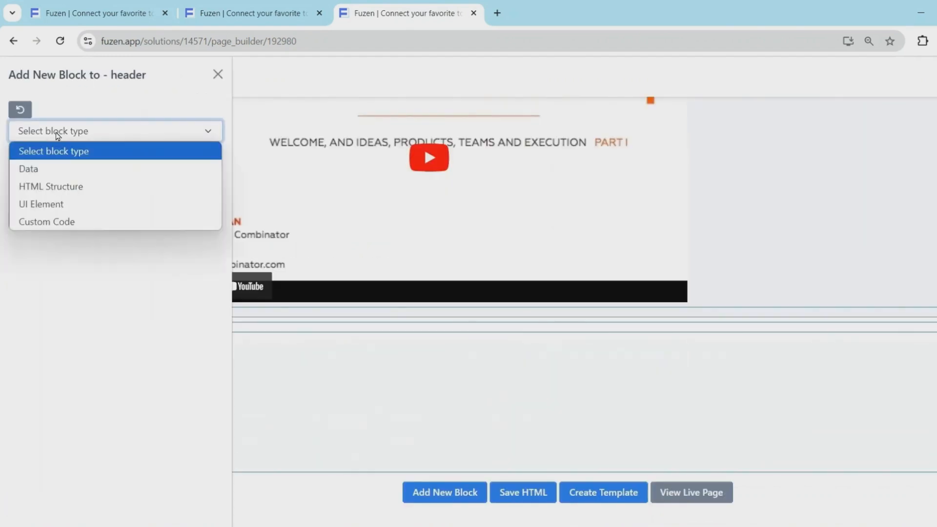
{"action": "left_click", "coordinate": [44, 194]}
{"action": "left_click", "coordinate": [63, 161]}
{"action": "type", "text": "head"}
{"action": "left_click", "coordinate": [61, 210]}
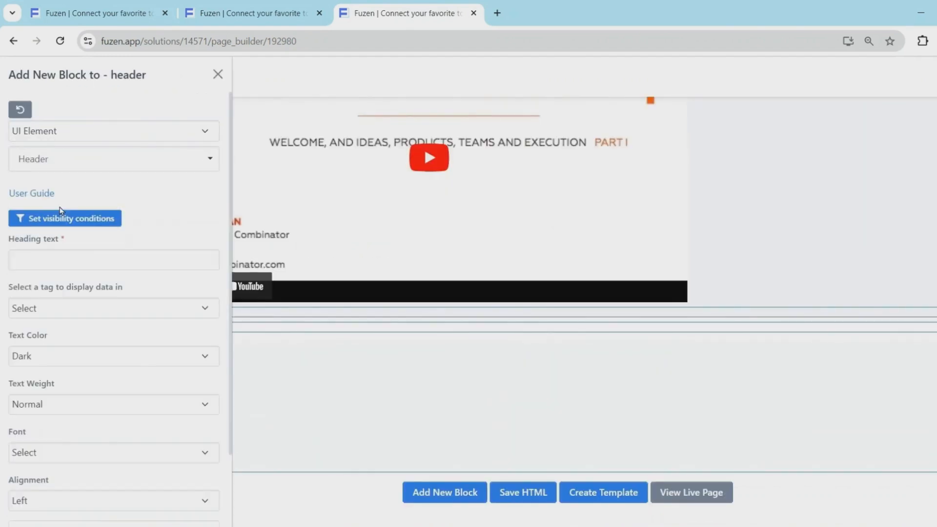
{"action": "left_click", "coordinate": [57, 255]}
{"action": "key", "text": "ctrl+v"}
{"action": "left_click", "coordinate": [49, 308]}
{"action": "left_click", "coordinate": [42, 390]}
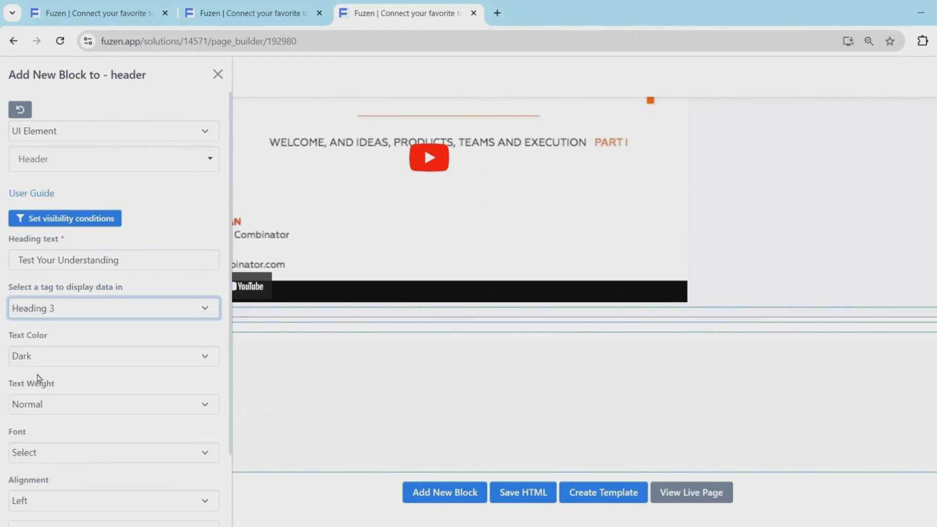
{"action": "scroll", "coordinate": [37, 381], "scroll_direction": "down", "scroll_amount": 2}
{"action": "left_click", "coordinate": [27, 508]}
Step: Start a Flexi Form UI element in the Card's body section, based on the Quiz data collection
{"action": "left_click", "coordinate": [176, 418]}
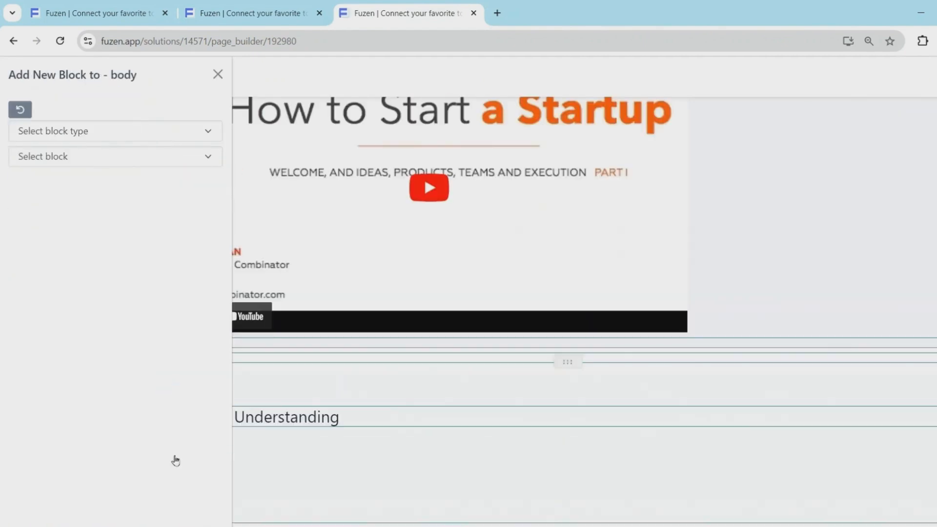
{"action": "left_click", "coordinate": [78, 131]}
{"action": "left_click", "coordinate": [44, 203]}
{"action": "left_click", "coordinate": [80, 170]}
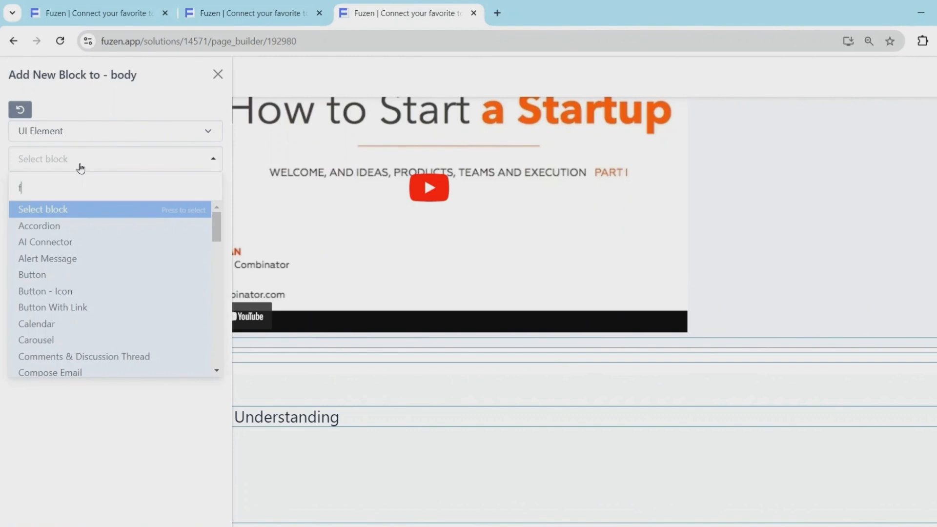
{"action": "type", "text": "flexi"}
{"action": "left_click", "coordinate": [69, 223]}
{"action": "left_click", "coordinate": [66, 235]}
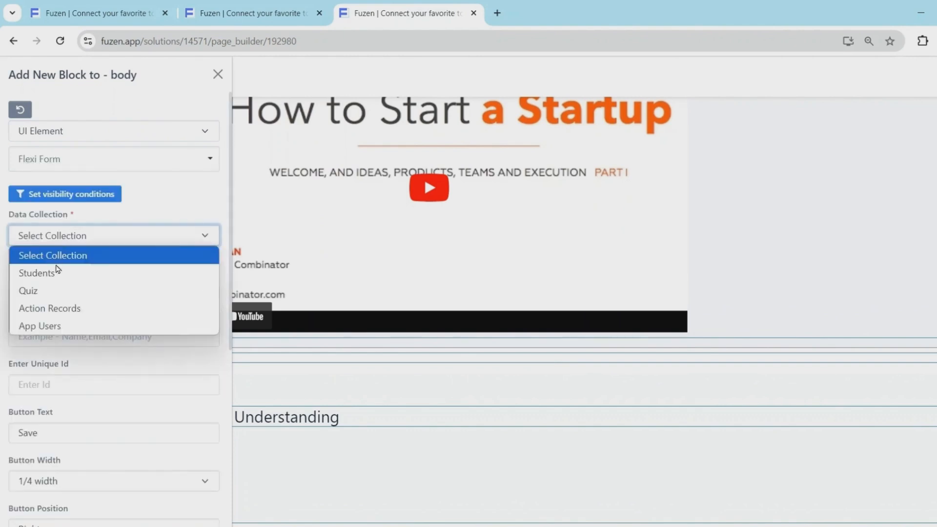
{"action": "left_click", "coordinate": [52, 286]}
Step: Include the Student Email, Student Name, Student ID, Question 1 and Question 2 fields in the form
{"action": "left_click", "coordinate": [13, 257]}
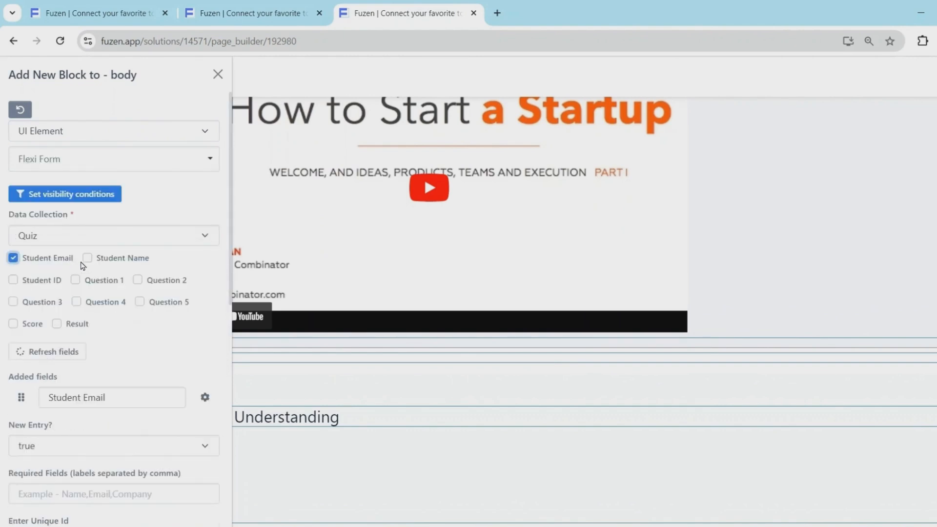
{"action": "left_click", "coordinate": [87, 257]}
{"action": "left_click", "coordinate": [75, 280]}
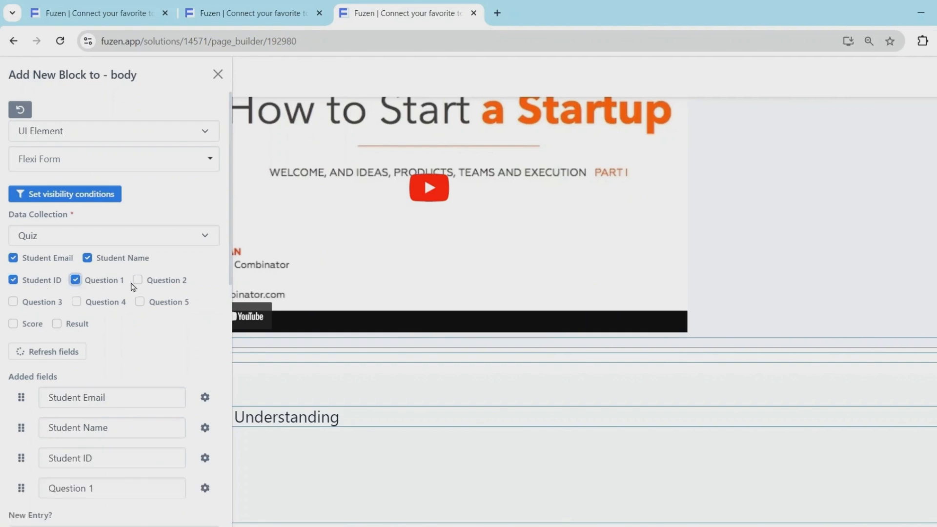
{"action": "left_click", "coordinate": [137, 280]}
Step: Make the form's Student Email field Hidden, fill it from a predefined variable and save the field settings
{"action": "scroll", "coordinate": [135, 303], "scroll_direction": "down", "scroll_amount": 1}
{"action": "left_click", "coordinate": [205, 332]}
{"action": "left_click", "coordinate": [273, 354]}
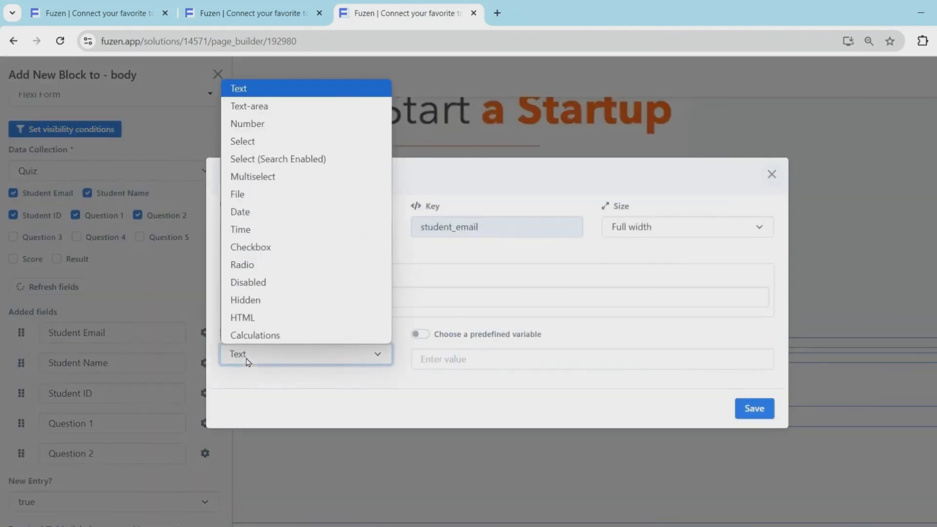
{"action": "left_click", "coordinate": [281, 302]}
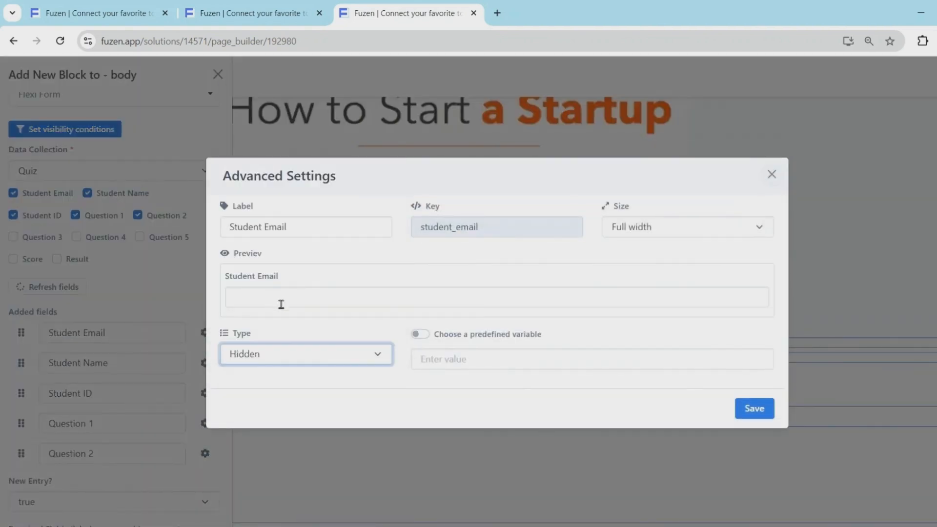
{"action": "left_click", "coordinate": [418, 335]}
{"action": "left_click", "coordinate": [463, 360]}
{"action": "left_click", "coordinate": [464, 395]}
{"action": "left_click", "coordinate": [754, 409]}
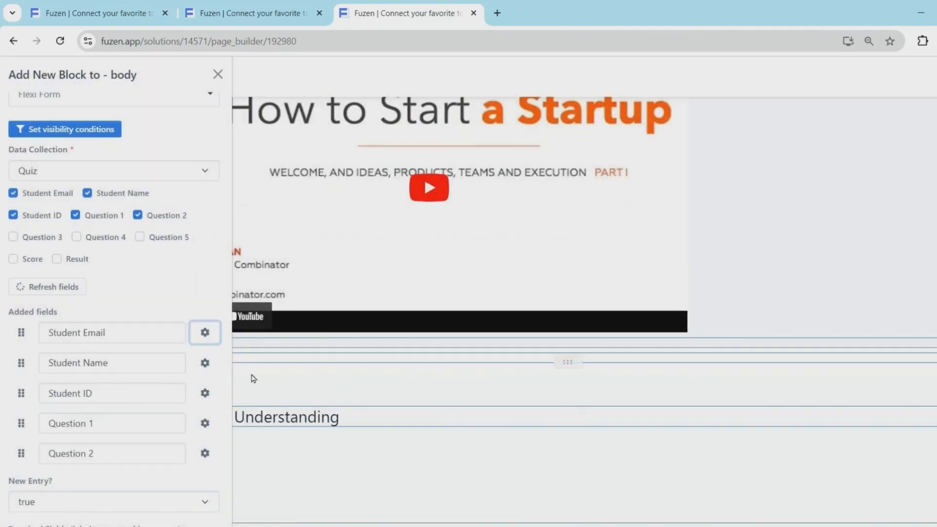
Step: Change the form's Student Name and Student ID fields to the Hidden type and save each field's settings
{"action": "left_click", "coordinate": [205, 363]}
{"action": "left_click", "coordinate": [274, 353]}
{"action": "left_click", "coordinate": [281, 299]}
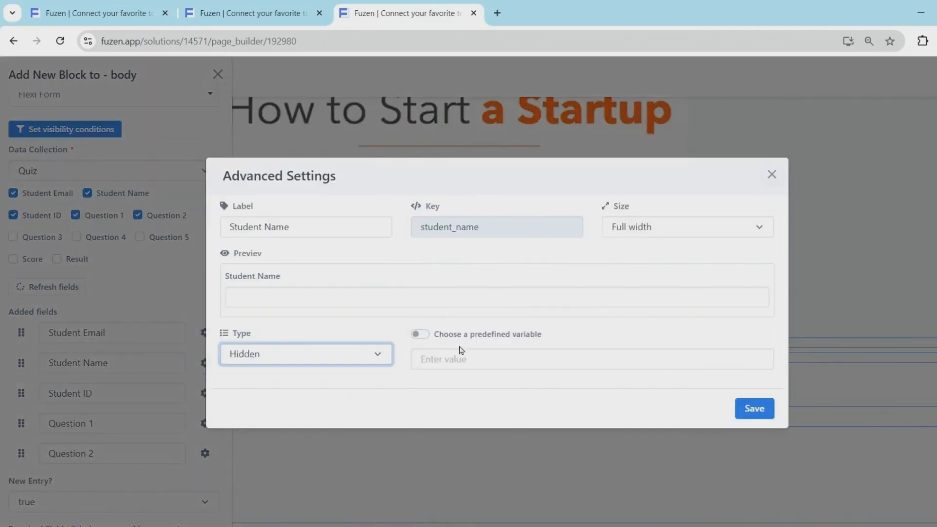
{"action": "left_click", "coordinate": [742, 406]}
{"action": "left_click", "coordinate": [205, 394]}
{"action": "left_click", "coordinate": [273, 353]}
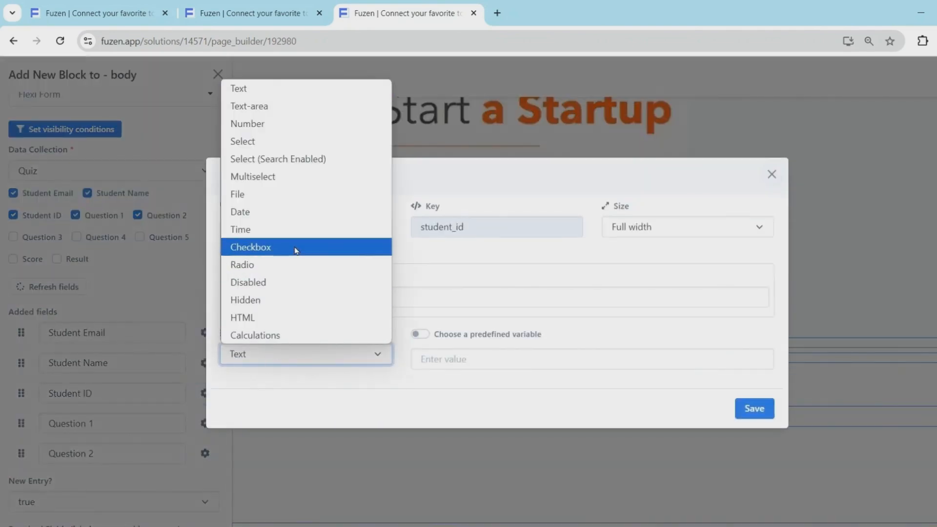
{"action": "left_click", "coordinate": [289, 300]}
{"action": "left_click", "coordinate": [754, 408]}
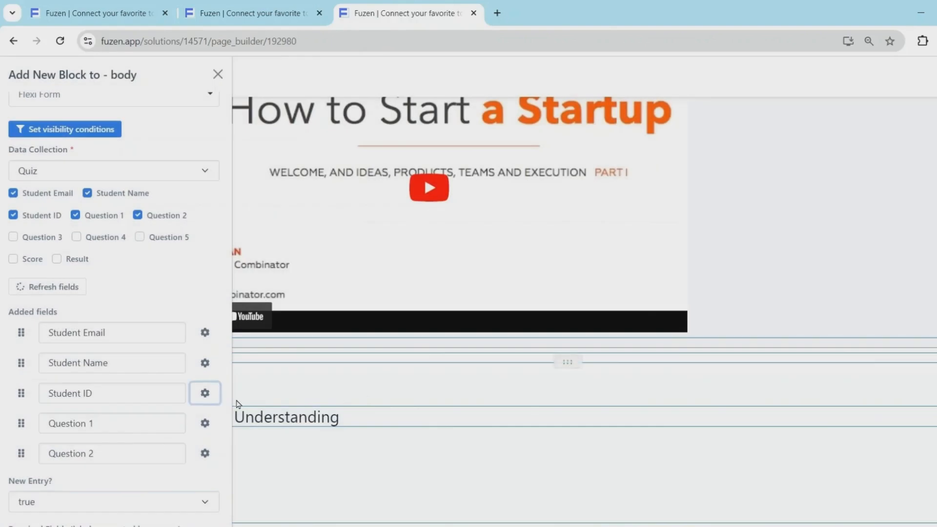
Step: Relabel Question 1 as "Most companies start with a?" and make it a Radio field with options Great Idea, Great Team, Great Product
{"action": "left_click", "coordinate": [205, 424]}
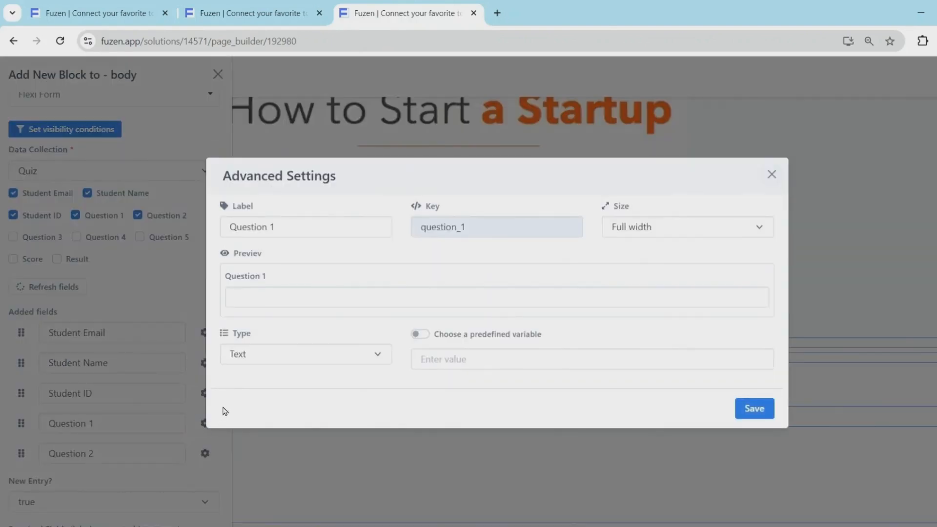
{"action": "left_click_drag", "start_coordinate": [281, 228], "coordinate": [212, 234]}
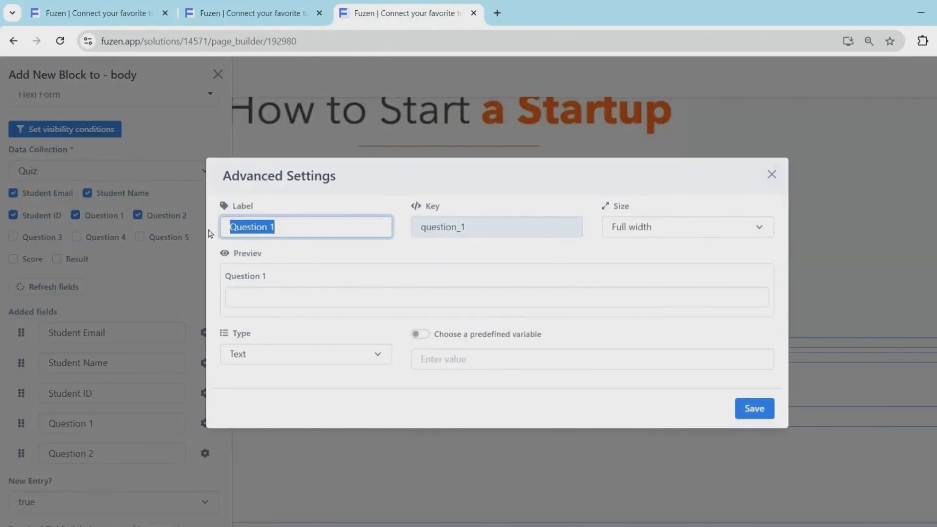
{"action": "type", "text": "Most companies start with a?"}
{"action": "left_click", "coordinate": [268, 354]}
{"action": "left_click", "coordinate": [273, 259]}
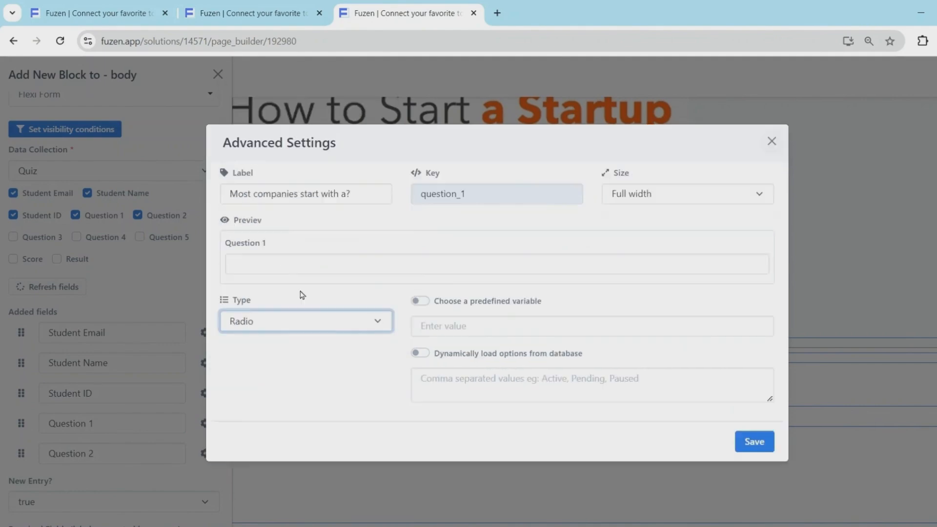
{"action": "left_click", "coordinate": [438, 379]}
{"action": "type", "text": "Great Idea,Great Team,"}
{"action": "type", "text": "Great Product"}
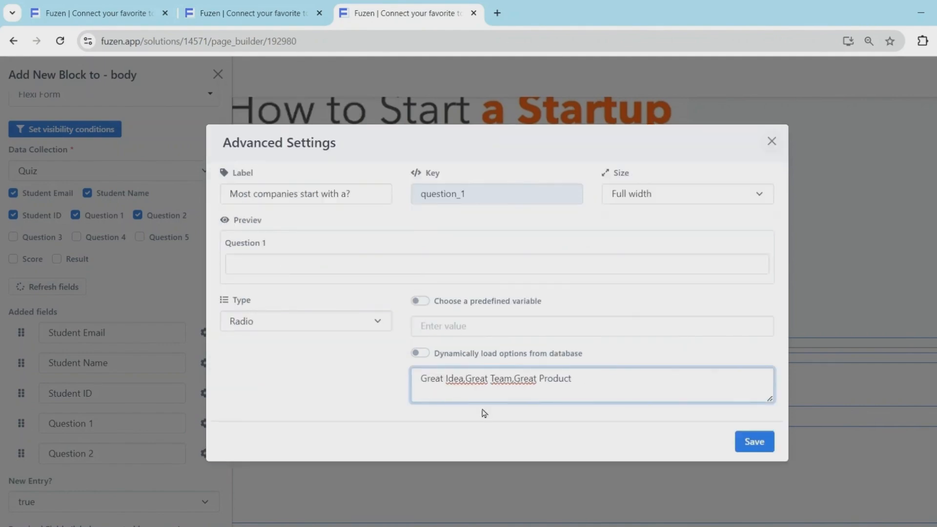
{"action": "left_click", "coordinate": [749, 445]}
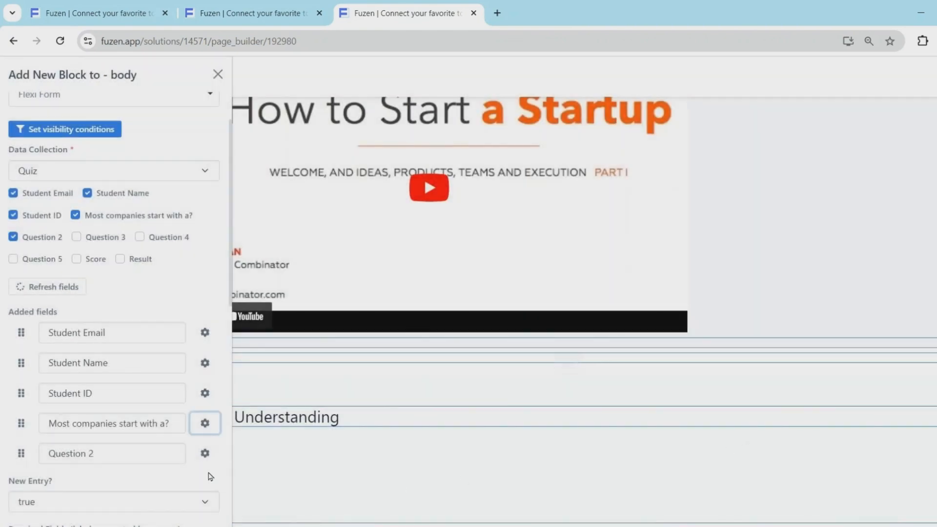
Step: Relabel Question 2 as "One of the most important task for founder is to?" and make it a Text-area field
{"action": "left_click", "coordinate": [205, 454]}
{"action": "left_click_drag", "start_coordinate": [297, 230], "coordinate": [196, 230]}
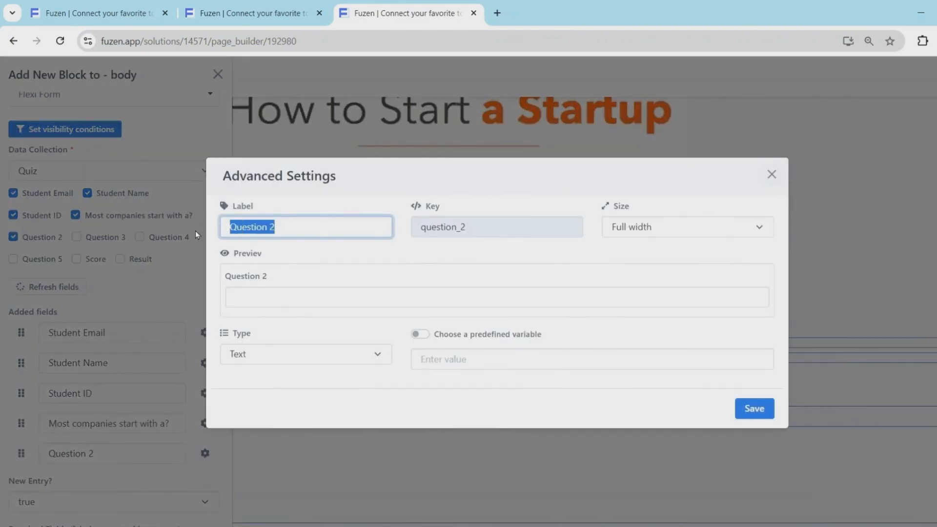
{"action": "type", "text": "Most important task for founder is to?"}
{"action": "left_click", "coordinate": [288, 356]}
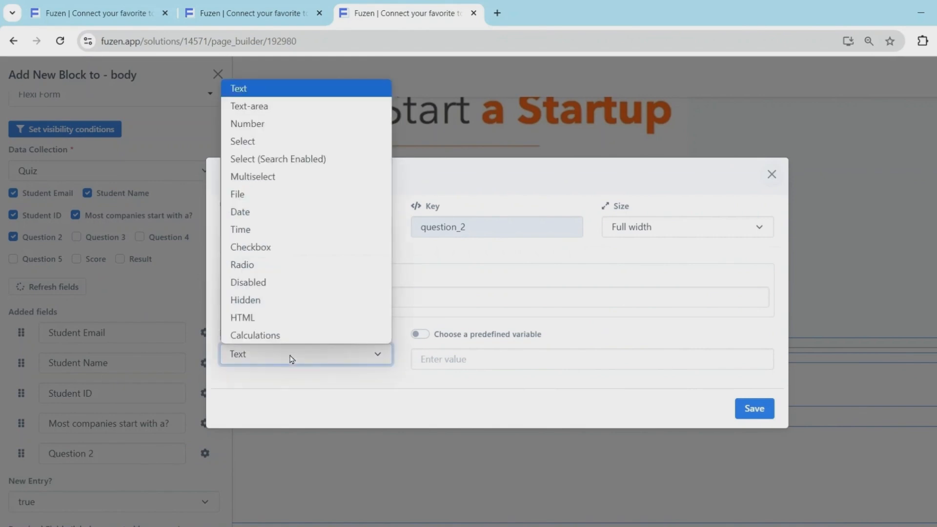
{"action": "left_click", "coordinate": [306, 107]}
{"action": "left_click", "coordinate": [754, 409]}
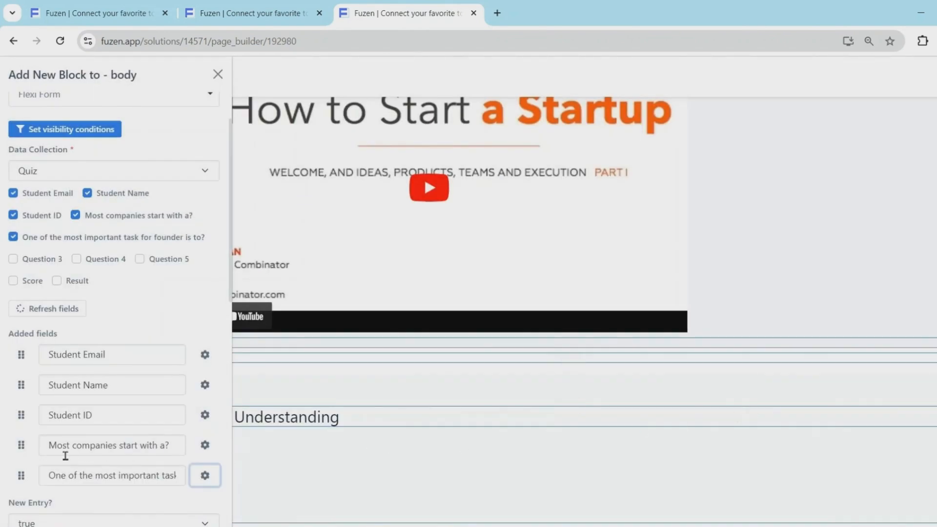
Step: Set the form to Refresh Page after submission, name its button Submit, and add the form to the Card
{"action": "scroll", "coordinate": [22, 467], "scroll_direction": "down", "scroll_amount": 4}
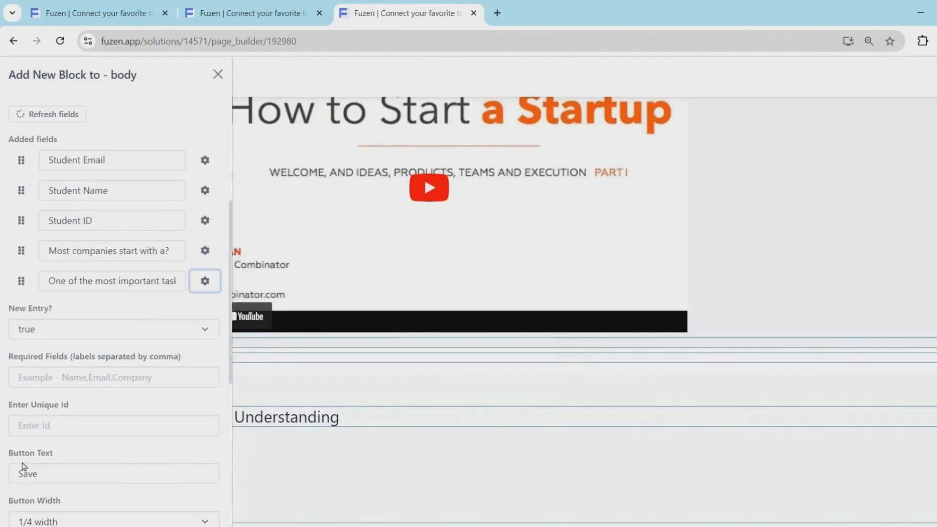
{"action": "scroll", "coordinate": [21, 467], "scroll_direction": "down", "scroll_amount": 5}
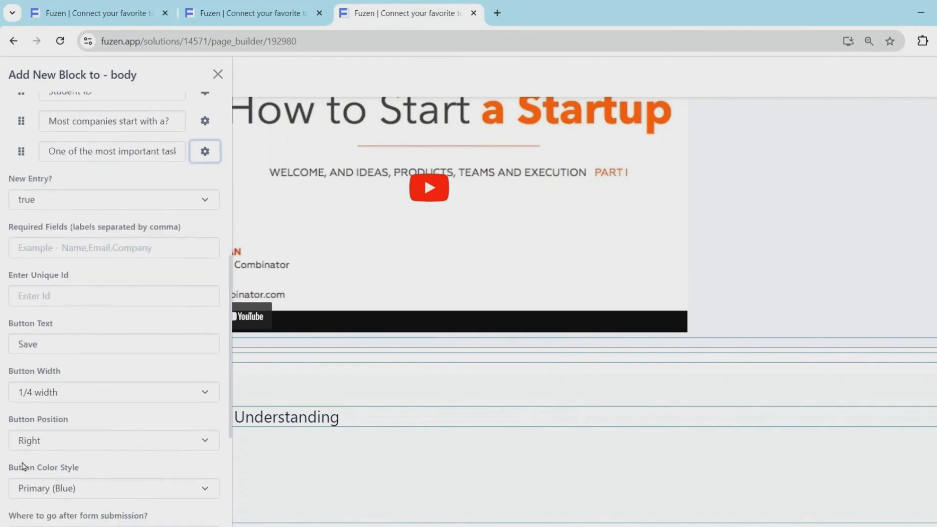
{"action": "left_click", "coordinate": [39, 417]}
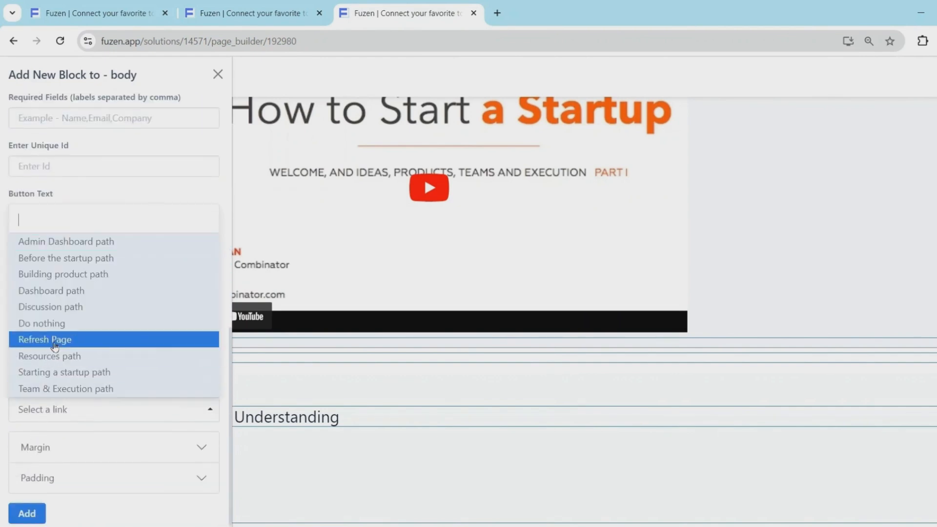
{"action": "left_click", "coordinate": [39, 336]}
{"action": "left_click_drag", "start_coordinate": [40, 215], "coordinate": [10, 215]}
{"action": "type", "text": "Submit"}
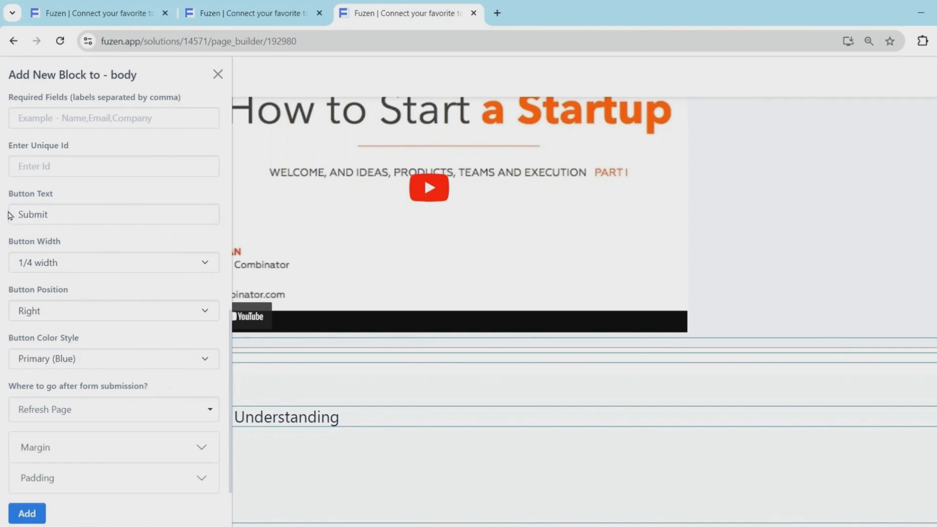
{"action": "left_click", "coordinate": [27, 514]}
Step: Start another HTML Structure block of type Card below the test section
{"action": "left_click", "coordinate": [422, 462]}
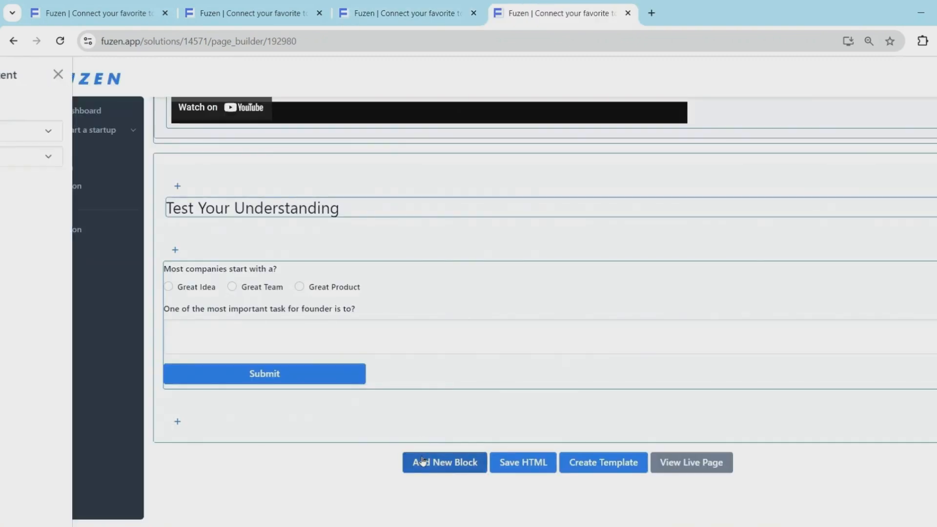
{"action": "left_click", "coordinate": [110, 137]}
{"action": "left_click", "coordinate": [98, 181]}
{"action": "left_click", "coordinate": [78, 167]}
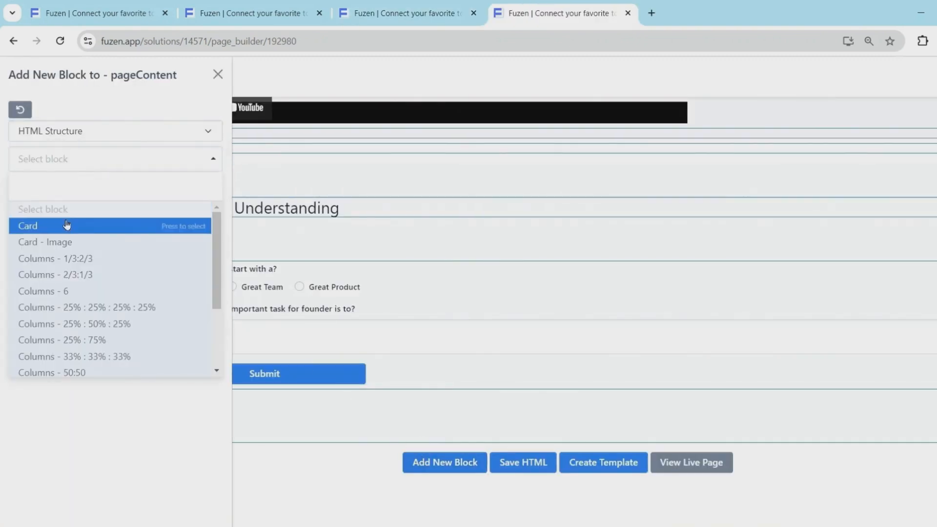
{"action": "left_click", "coordinate": [69, 226]}
{"action": "left_click", "coordinate": [47, 221]}
{"action": "left_click", "coordinate": [43, 268]}
{"action": "left_click", "coordinate": [51, 299]}
{"action": "left_click", "coordinate": [178, 286]}
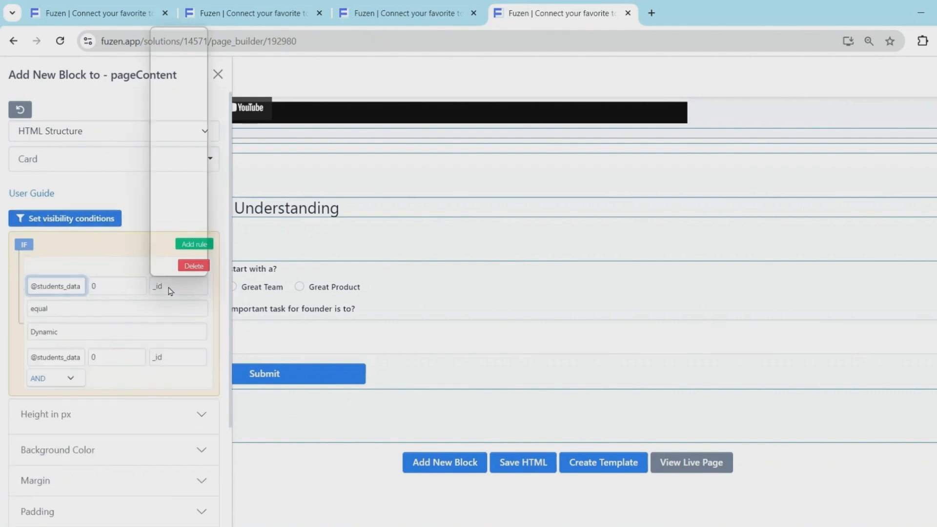
{"action": "left_click", "coordinate": [177, 145]}
{"action": "left_click", "coordinate": [72, 333]}
{"action": "left_click", "coordinate": [46, 364]}
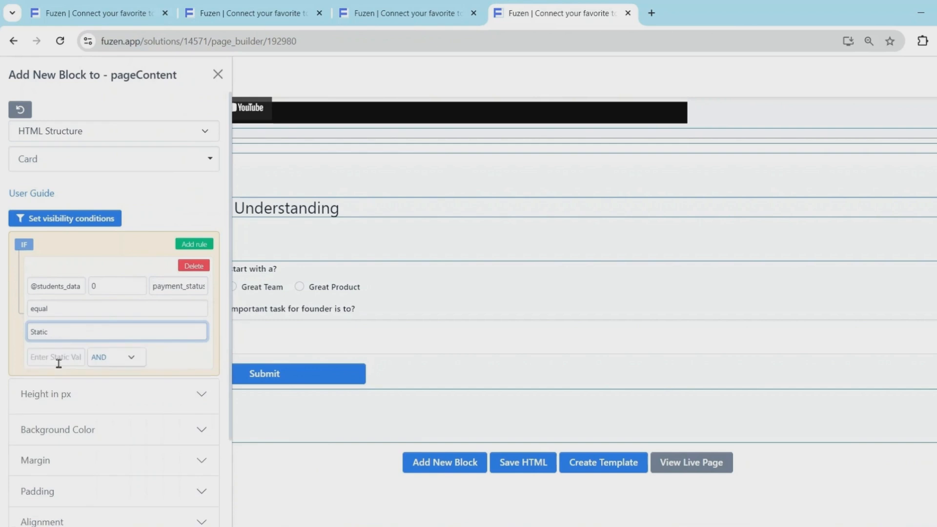
{"action": "left_click", "coordinate": [58, 357]}
{"action": "type", "text": "Pending"}
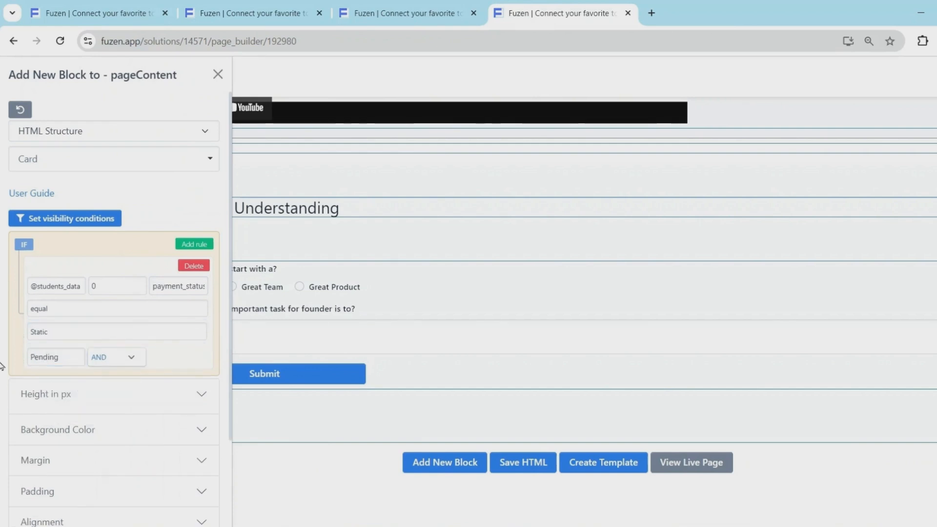
Step: Give the Card a light blue background, Medium bottom margin and Extra small borders with the last border option at Medium, and add it
{"action": "scroll", "coordinate": [46, 369], "scroll_direction": "down", "scroll_amount": 1}
{"action": "left_click", "coordinate": [47, 370]}
{"action": "left_click", "coordinate": [46, 390]}
{"action": "left_click", "coordinate": [75, 211]}
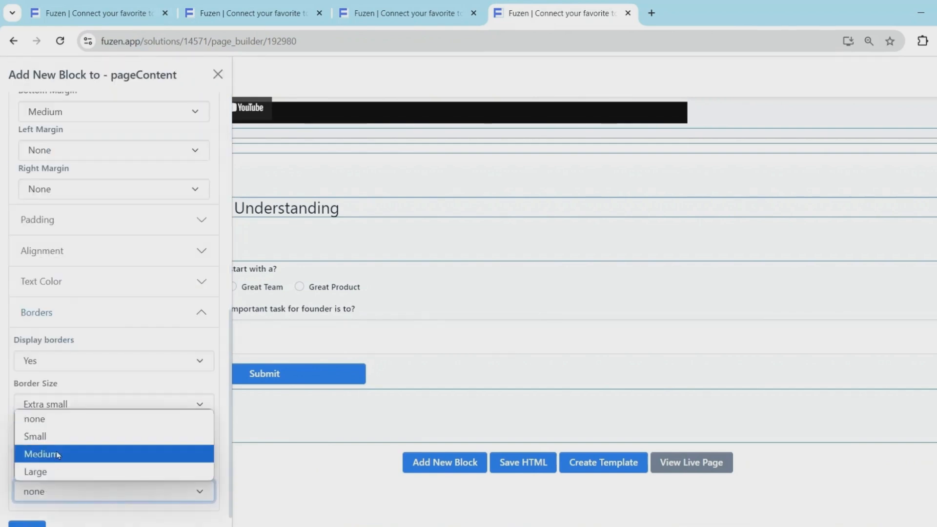
{"action": "left_click", "coordinate": [58, 455]}
{"action": "left_click", "coordinate": [27, 524]}
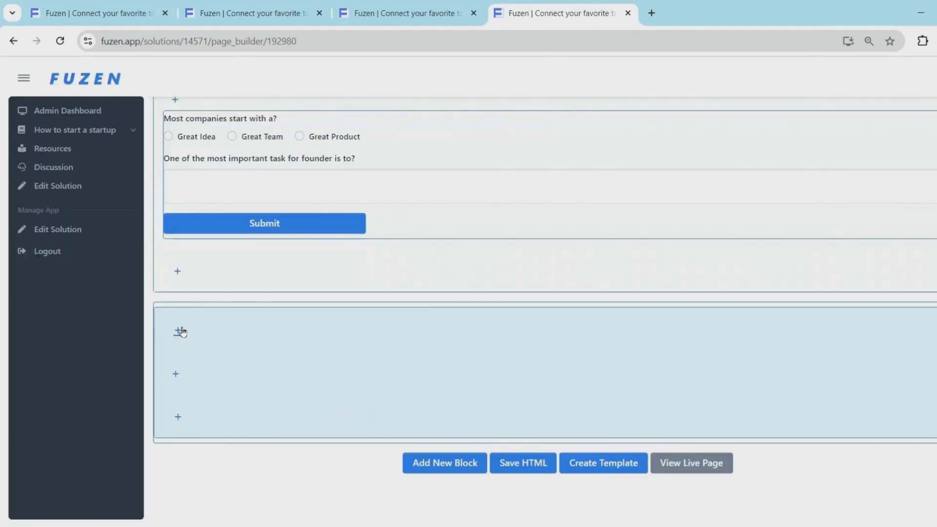
Step: Add a centered, Semibold Heading 2 Header to the new Card's header section reading Unlock Your Potential with Our Comprehensive Course
{"action": "left_click", "coordinate": [101, 140]}
{"action": "left_click", "coordinate": [90, 205]}
{"action": "left_click", "coordinate": [103, 162]}
{"action": "type", "text": "head"}
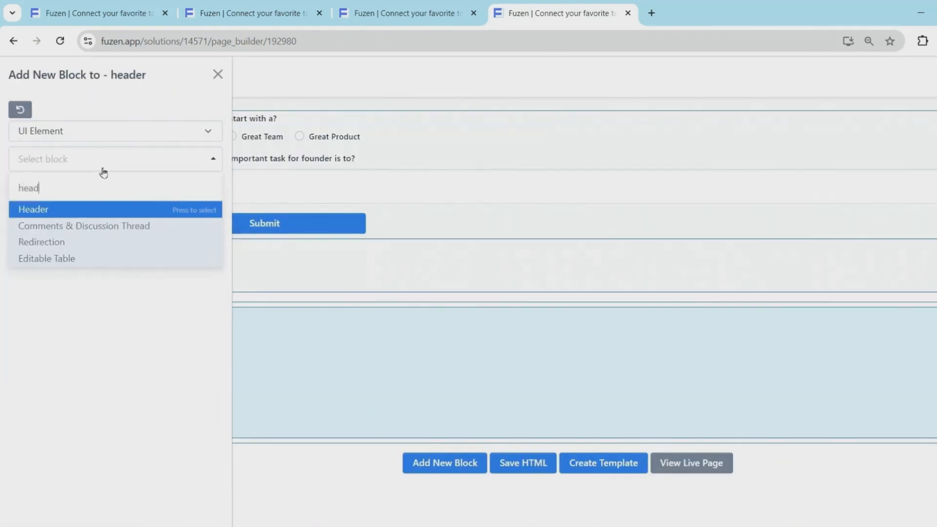
{"action": "left_click", "coordinate": [88, 209]}
{"action": "left_click", "coordinate": [66, 260]}
{"action": "key", "text": "ctrl+v"}
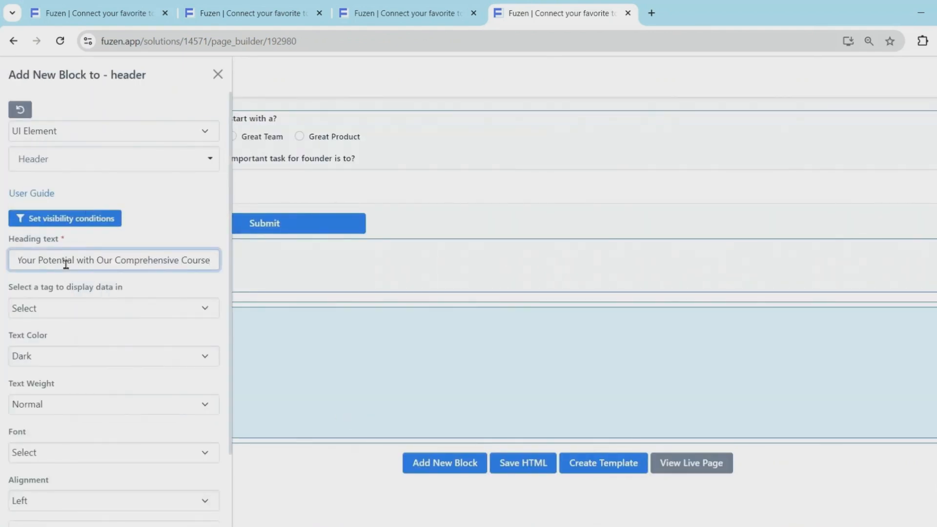
{"action": "left_click", "coordinate": [69, 308]}
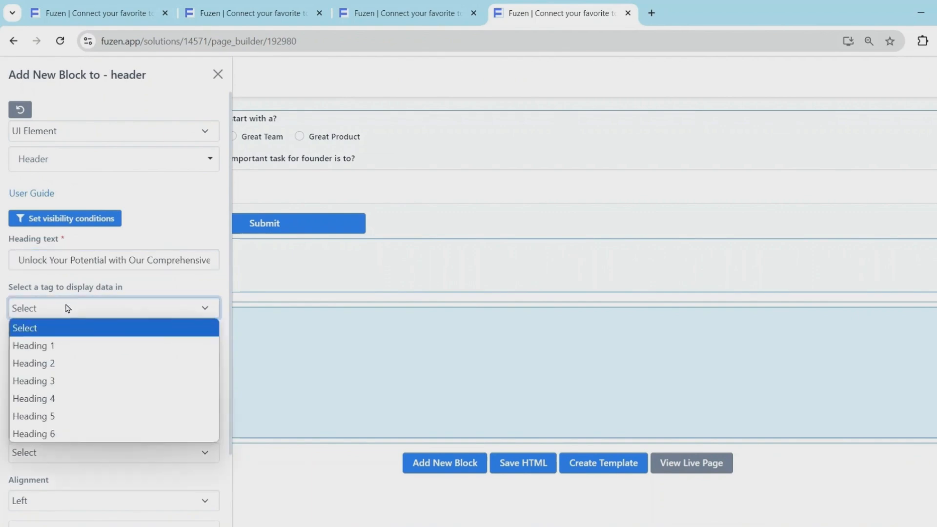
{"action": "left_click", "coordinate": [54, 359]}
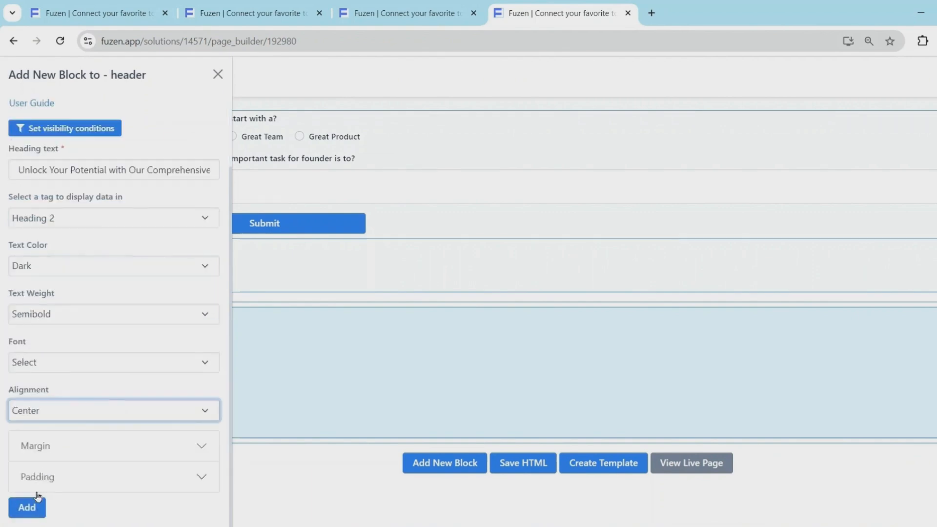
{"action": "left_click", "coordinate": [27, 507]}
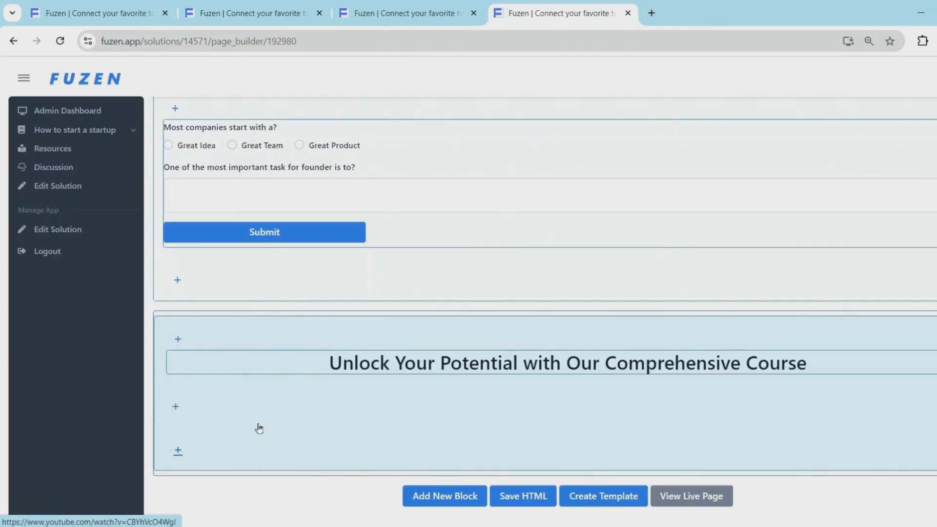
Step: Start a Button With Link UI Element in the new Card's body, labelled Enroll Now & Start Learning
{"action": "left_click", "coordinate": [177, 409]}
{"action": "left_click", "coordinate": [100, 132]}
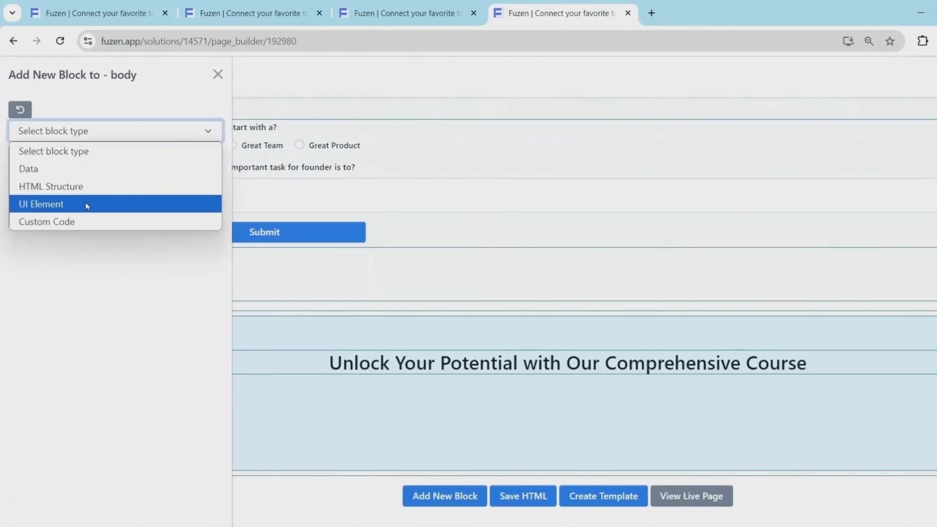
{"action": "left_click", "coordinate": [86, 202]}
{"action": "left_click", "coordinate": [96, 166]}
{"action": "type", "text": "butt"}
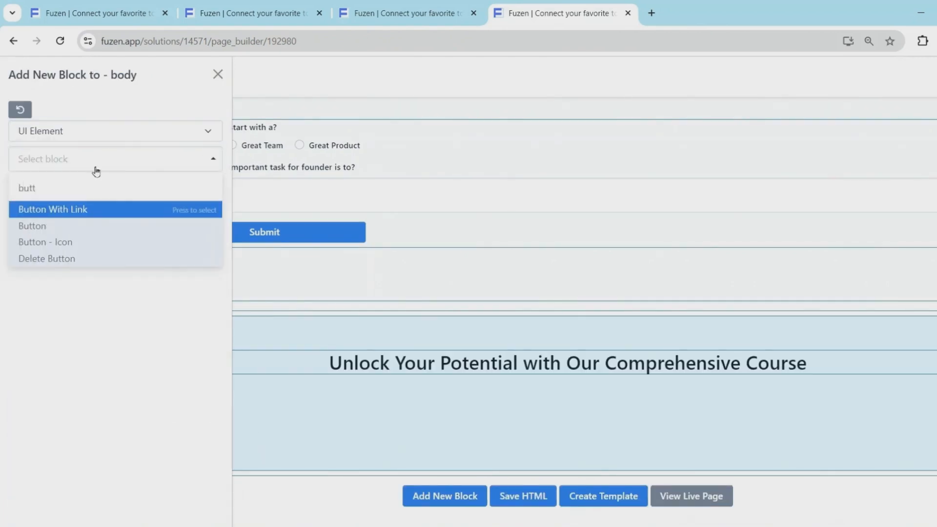
{"action": "left_click", "coordinate": [91, 209]}
{"action": "left_click", "coordinate": [73, 261]}
{"action": "type", "text": "Enroll Now & Start Learning"}
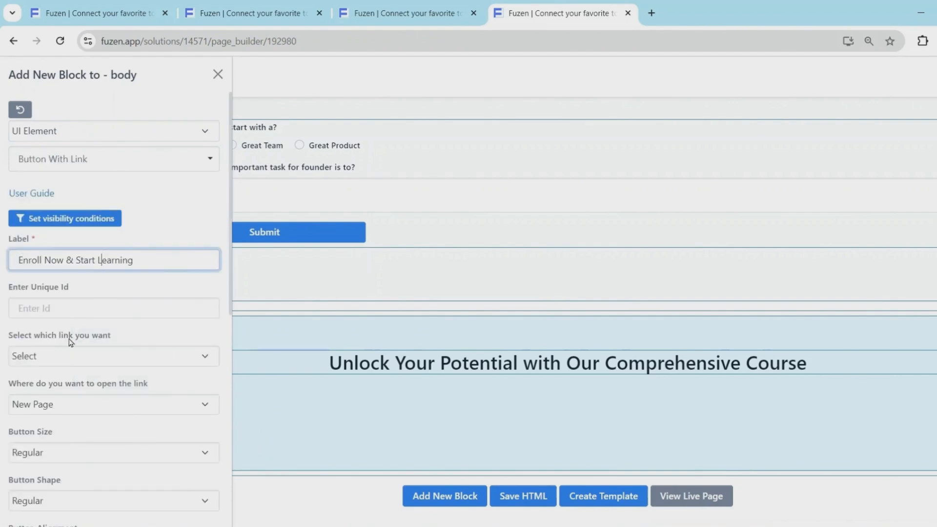
{"action": "left_click", "coordinate": [66, 355]}
{"action": "left_click", "coordinate": [62, 412]}
{"action": "left_click", "coordinate": [54, 408]}
{"action": "type", "text": "www.mycourse/enroll"}
{"action": "scroll", "coordinate": [51, 455], "scroll_direction": "down", "scroll_amount": 5}
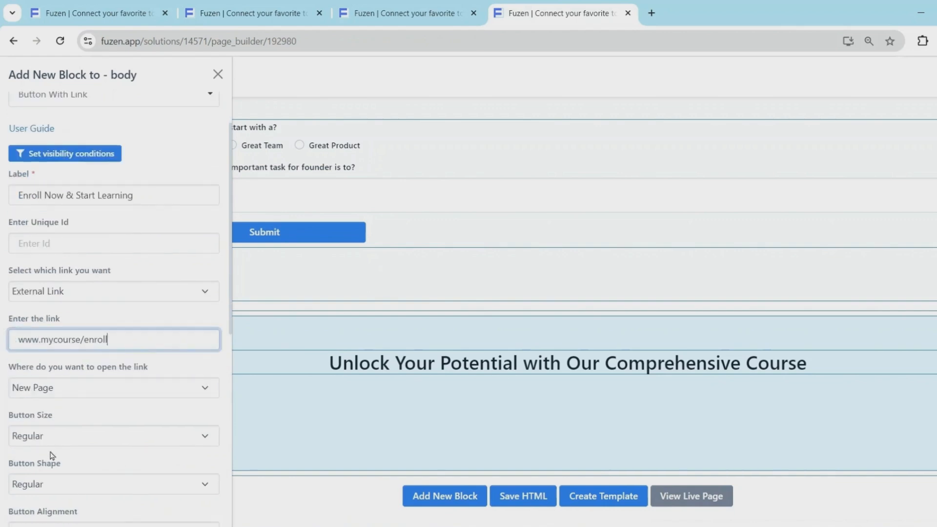
{"action": "left_click", "coordinate": [39, 374]}
{"action": "left_click", "coordinate": [29, 409]}
{"action": "scroll", "coordinate": [15, 408], "scroll_direction": "down", "scroll_amount": 4}
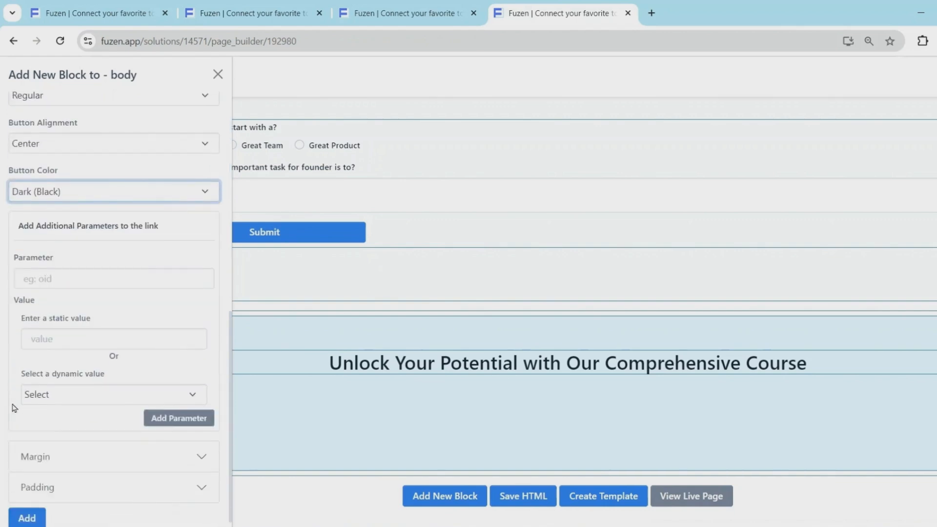
{"action": "left_click", "coordinate": [27, 507]}
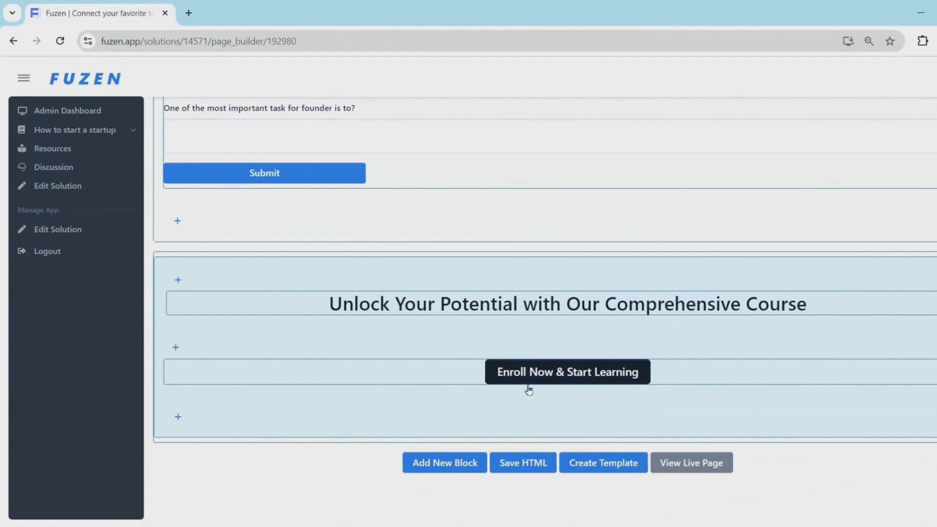
Step: Save the page as a template named Course Module, described as providing a standardized structure for creating individual modules within a larger course or training program
{"action": "left_click", "coordinate": [597, 470]}
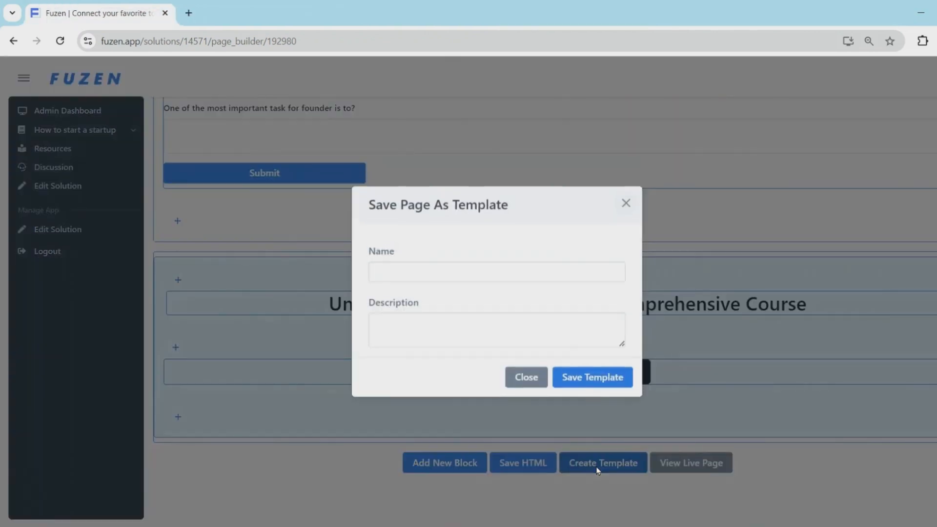
{"action": "left_click", "coordinate": [402, 277]}
{"action": "type", "text": "Course Module"}
{"action": "left_click", "coordinate": [398, 325]}
{"action": "type", "text": "This template provides a standardized structure for creating individual modules within a larger course or training program."}
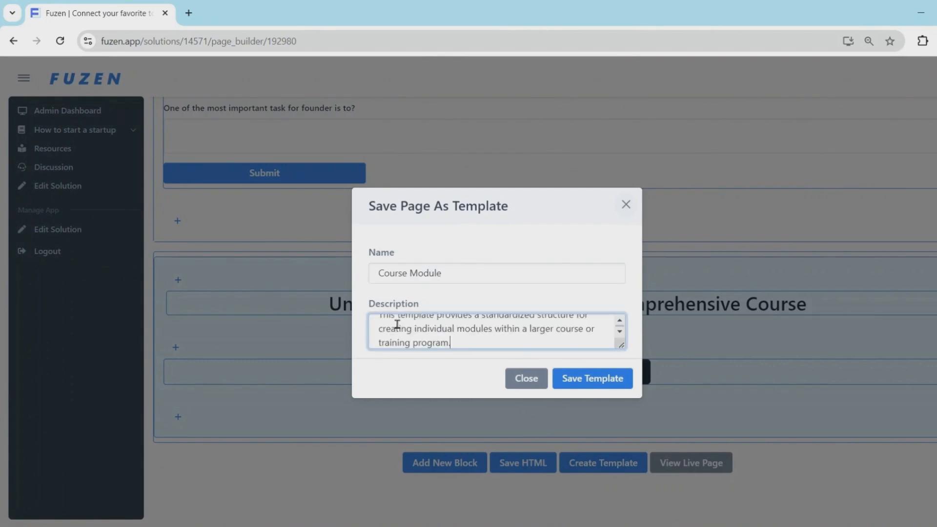
{"action": "left_click_drag", "start_coordinate": [623, 344], "coordinate": [621, 375]}
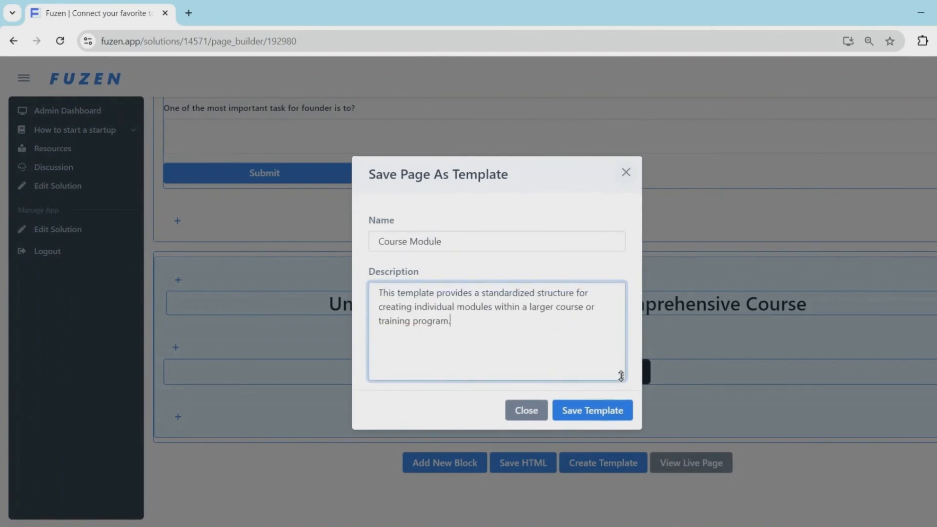
{"action": "left_click", "coordinate": [604, 410]}
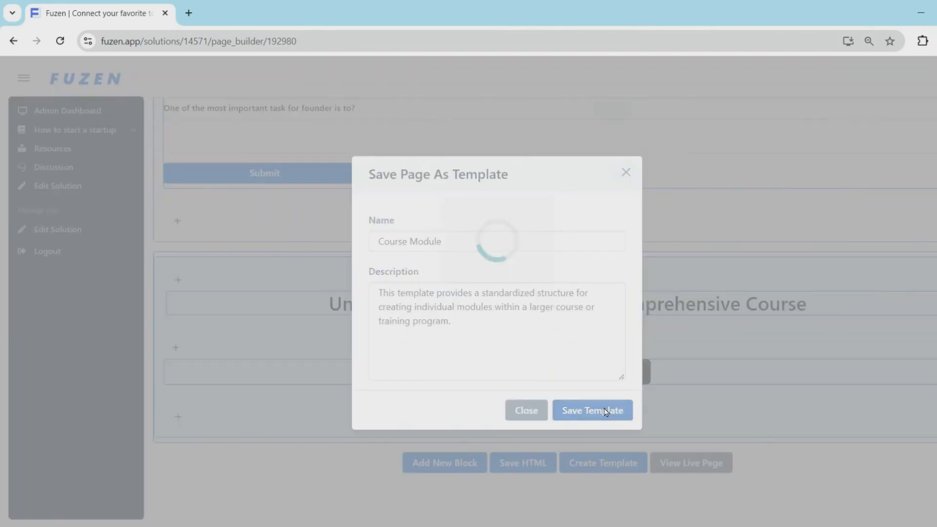
{"action": "left_click", "coordinate": [610, 121]}
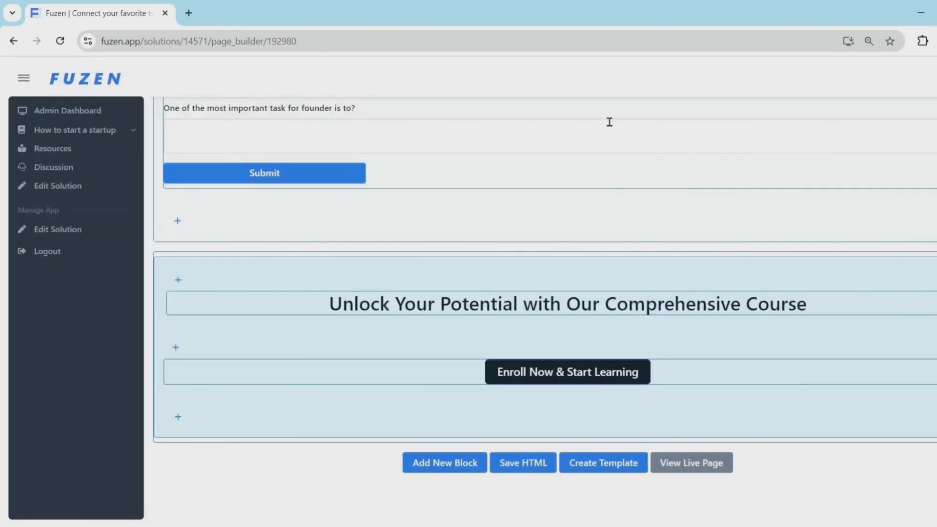
Step: Import the Course Module template into the Team & Execution page, replacing all existing page blocks
{"action": "left_click", "coordinate": [105, 133]}
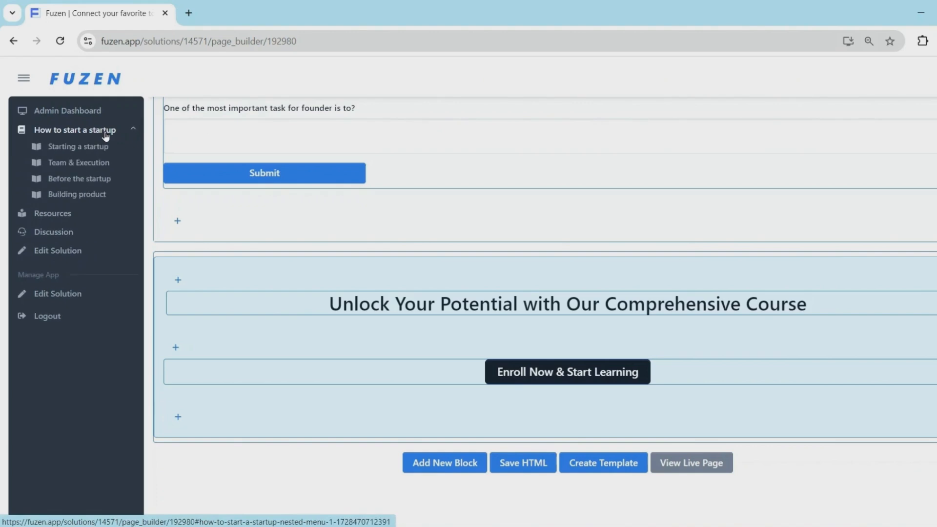
{"action": "left_click", "coordinate": [88, 168]}
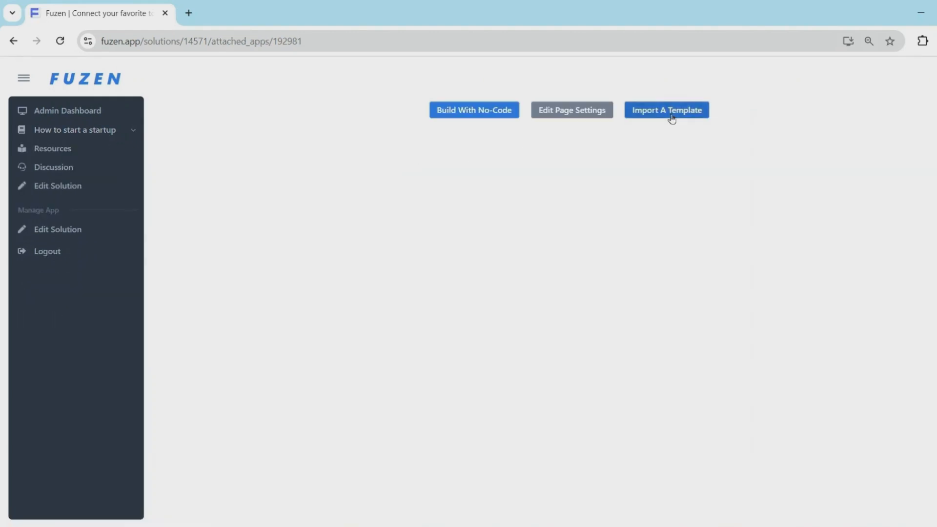
{"action": "left_click", "coordinate": [667, 116]}
{"action": "left_click", "coordinate": [323, 251]}
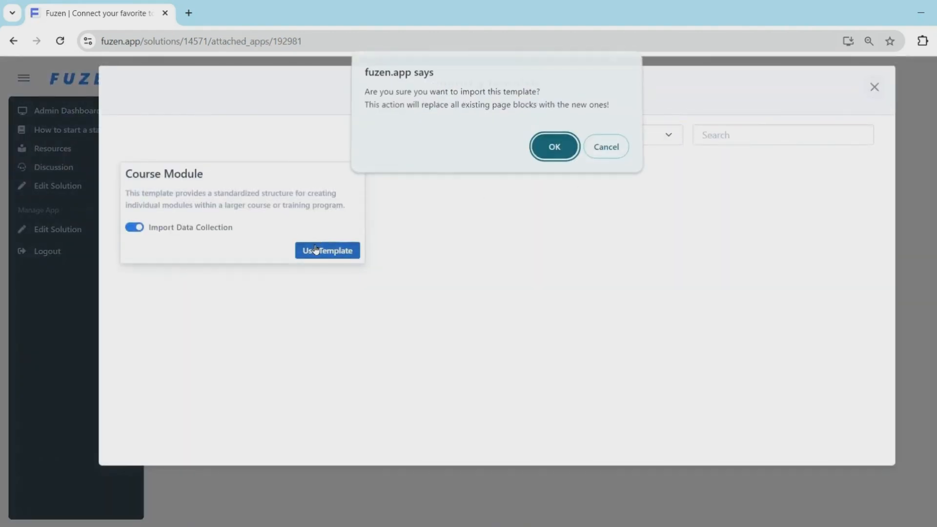
{"action": "left_click", "coordinate": [549, 148]}
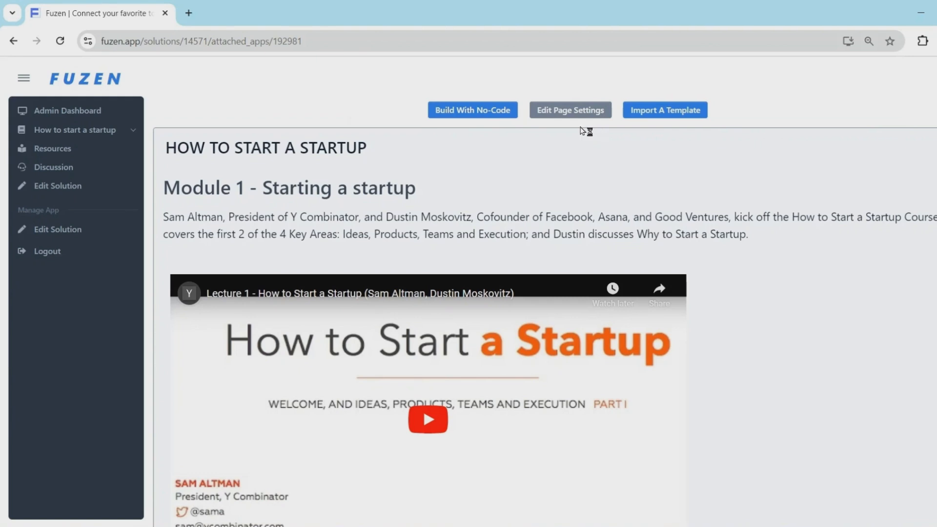
Step: Open the Team & Execution page in the no-code builder and change the module heading to Module 2 - Team and Execution
{"action": "left_click", "coordinate": [477, 109]}
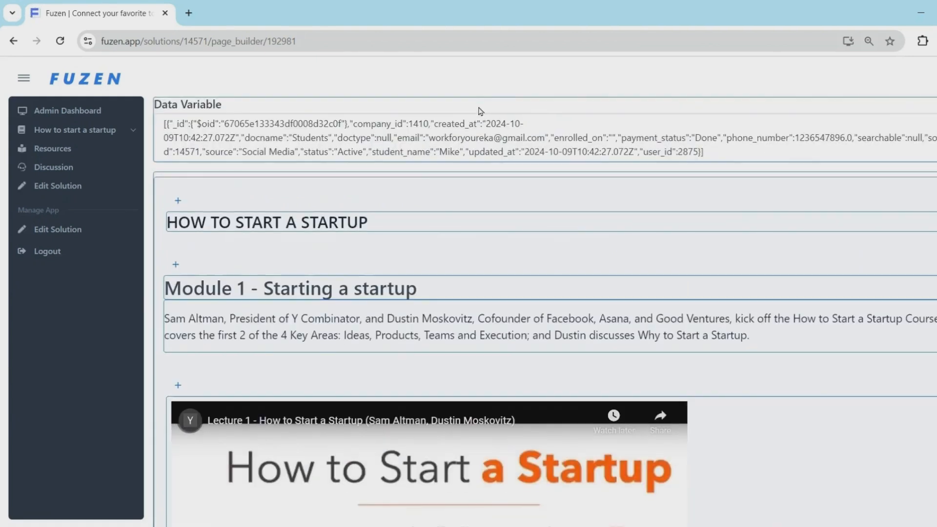
{"action": "left_click", "coordinate": [435, 286]}
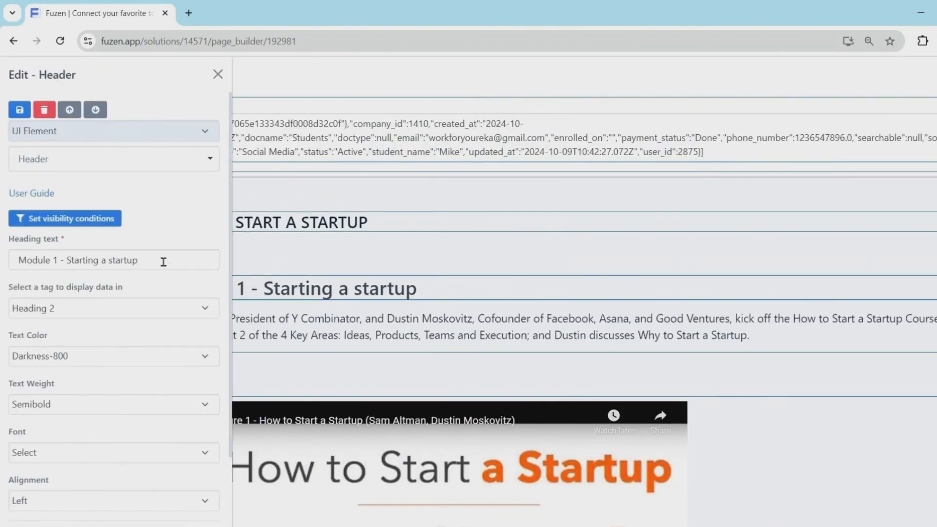
{"action": "left_click_drag", "start_coordinate": [139, 260], "coordinate": [49, 263]}
{"action": "key", "text": "BackSpace"}
{"action": "type", "text": "2 - Team and Execution"}
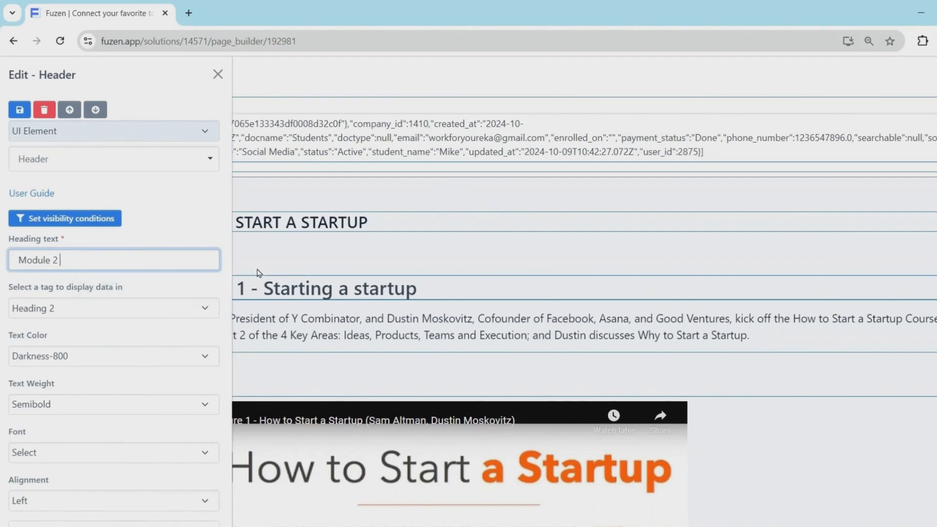
{"action": "scroll", "coordinate": [30, 496], "scroll_direction": "down", "scroll_amount": 2}
{"action": "left_click", "coordinate": [30, 509]}
{"action": "left_click", "coordinate": [60, 41]}
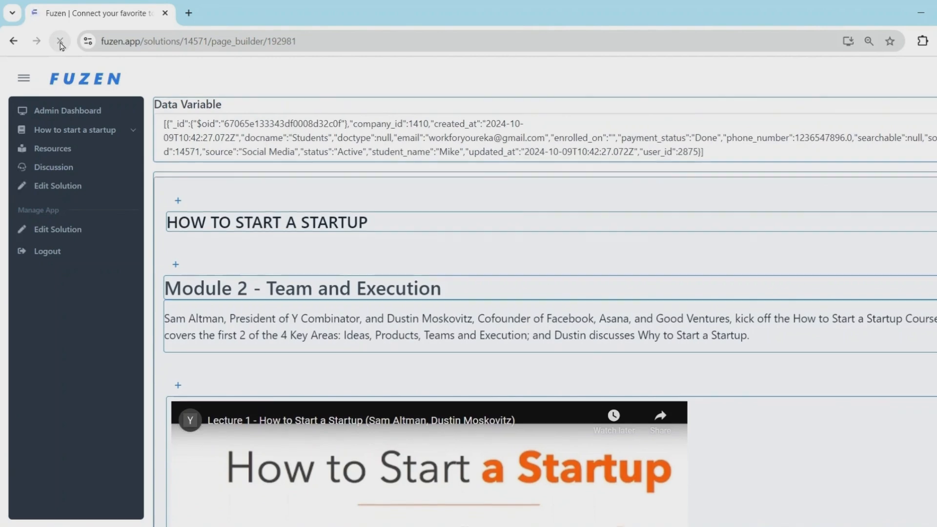
Step: Replace the module description with Sam Altman finishes up "Ideas, Products, Teams and Execution" by covering Team and Execution, in Lecture 2 of How to Start a Startup
{"action": "left_click", "coordinate": [408, 338]}
{"action": "left_click_drag", "start_coordinate": [32, 270], "coordinate": [156, 337]}
{"action": "key", "text": "ctrl+v"}
{"action": "scroll", "coordinate": [19, 332], "scroll_direction": "down", "scroll_amount": 5}
{"action": "left_click", "coordinate": [28, 509]}
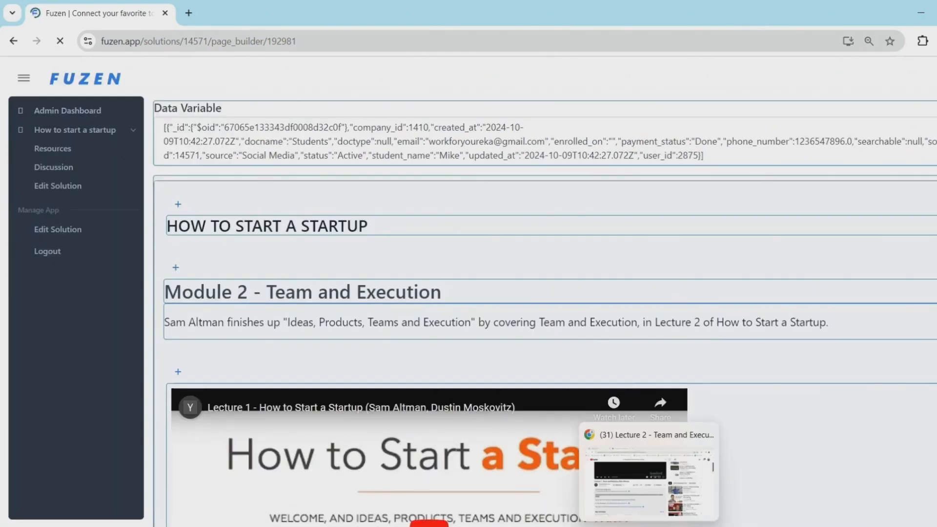
Step: Switch to YouTube and copy the embed code of the Lecture 2 - Team and Execution video
{"action": "left_click", "coordinate": [649, 526]}
{"action": "left_click", "coordinate": [493, 487]}
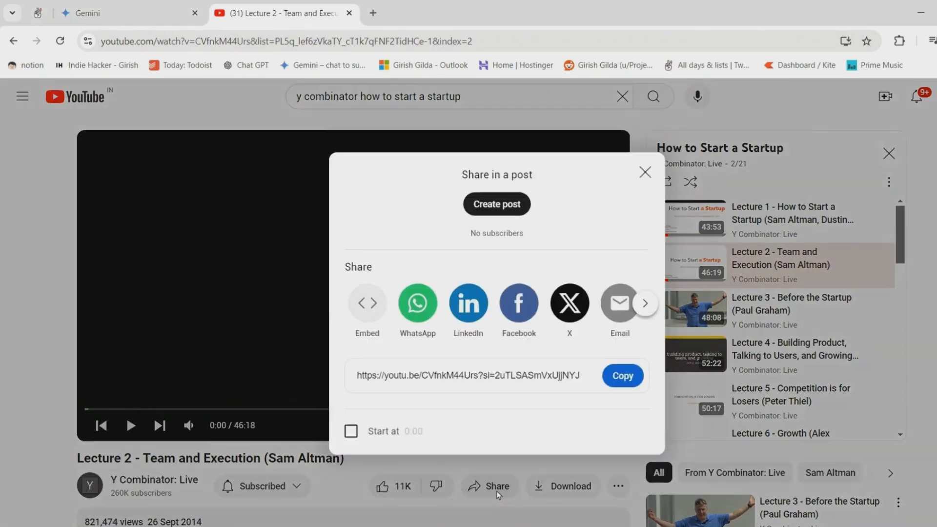
{"action": "left_click", "coordinate": [369, 303]}
{"action": "left_click", "coordinate": [643, 204]}
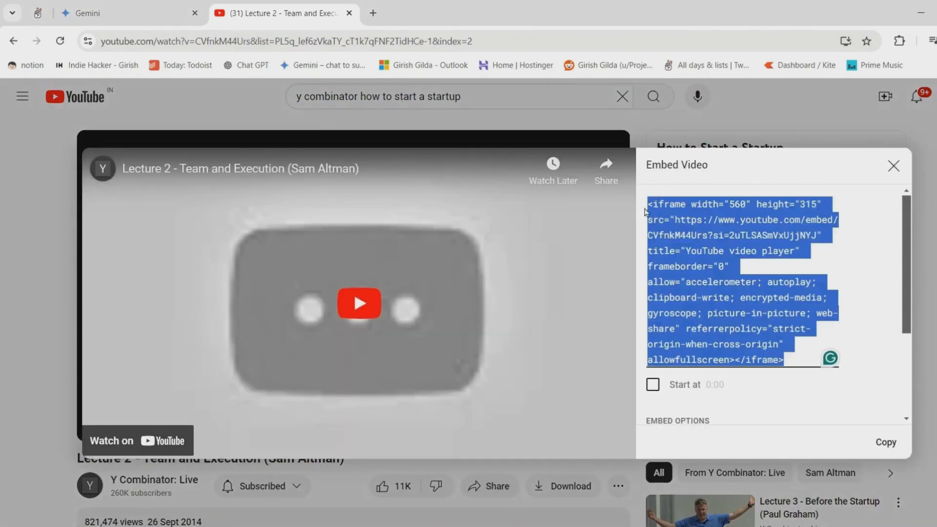
Step: Back in Fuzen, replace the Embeded video block's code with the copied Lecture 2 iframe code and update the block
{"action": "left_click", "coordinate": [677, 526]}
{"action": "left_click", "coordinate": [746, 468]}
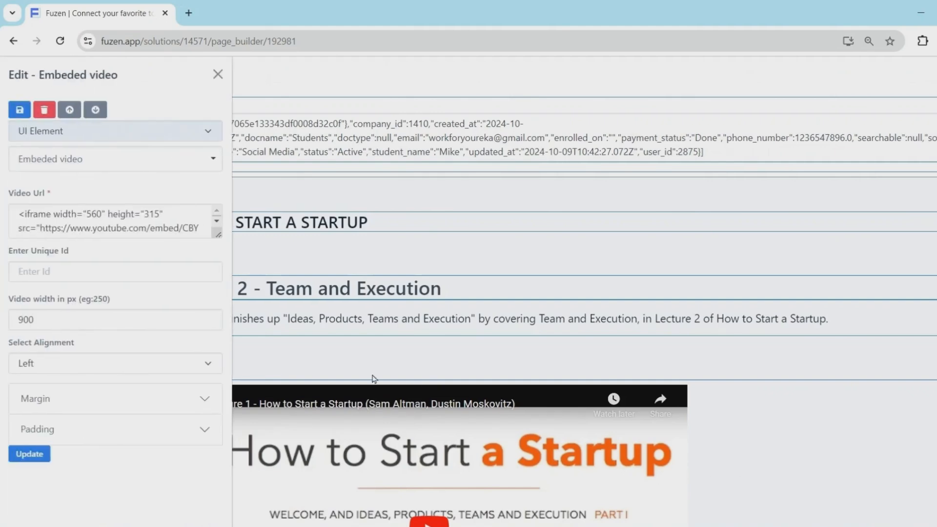
{"action": "key", "text": "ctrl+a"}
{"action": "type", "text": "<iframe width=\"560\" height=\"315\" src=\"https://www.youtube.com/embed/CBYnkM44Urs?si=2uTLSASmVxUjjNYJ\" title=\"YouTube video player\" frameborder=\"0\" allow=\"accelerometer; autoplay; clipboard-write; encrypted-media; gyroscope; picture-in-picture; web-share\" referrerpolicy=\"strict-origin-when-cross-origin\" allowfullscreen></iframe>"}
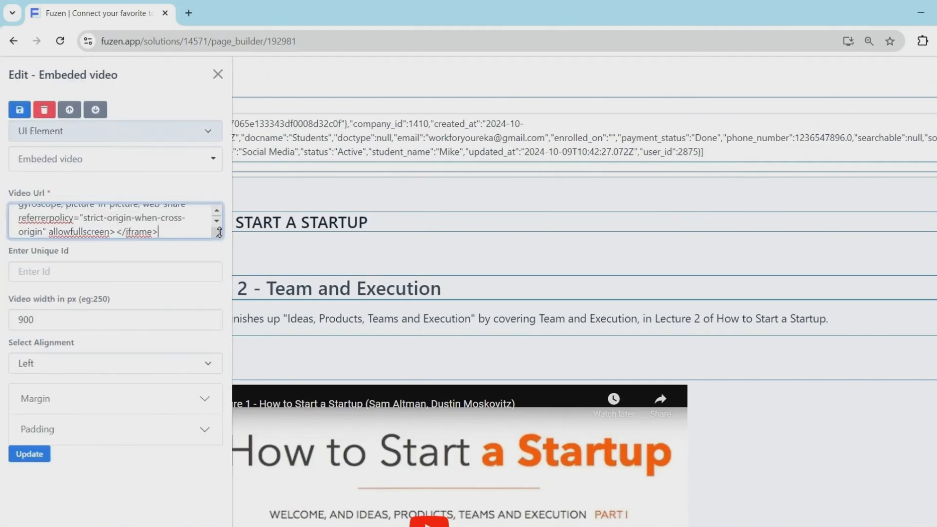
{"action": "left_click_drag", "start_coordinate": [218, 235], "coordinate": [209, 303]}
{"action": "scroll", "coordinate": [210, 303], "scroll_direction": "down", "scroll_amount": 1}
{"action": "left_click", "coordinate": [29, 506]}
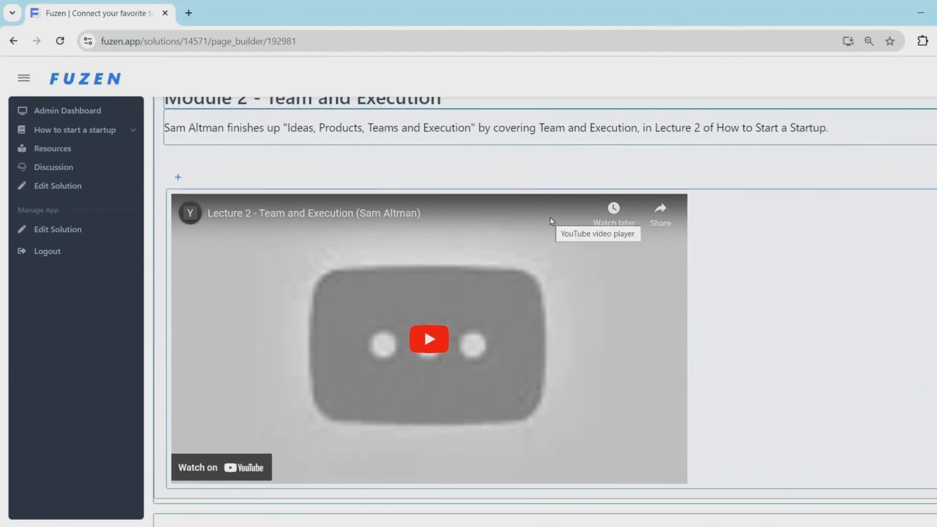
Step: Save the HTML of the Team & Execution page
{"action": "scroll", "coordinate": [479, 311], "scroll_direction": "down", "scroll_amount": 10}
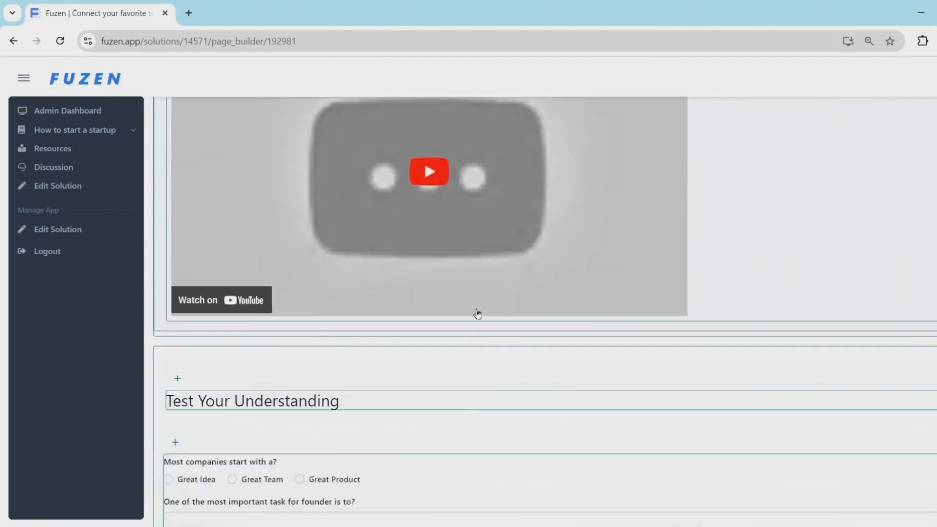
{"action": "left_click", "coordinate": [523, 505]}
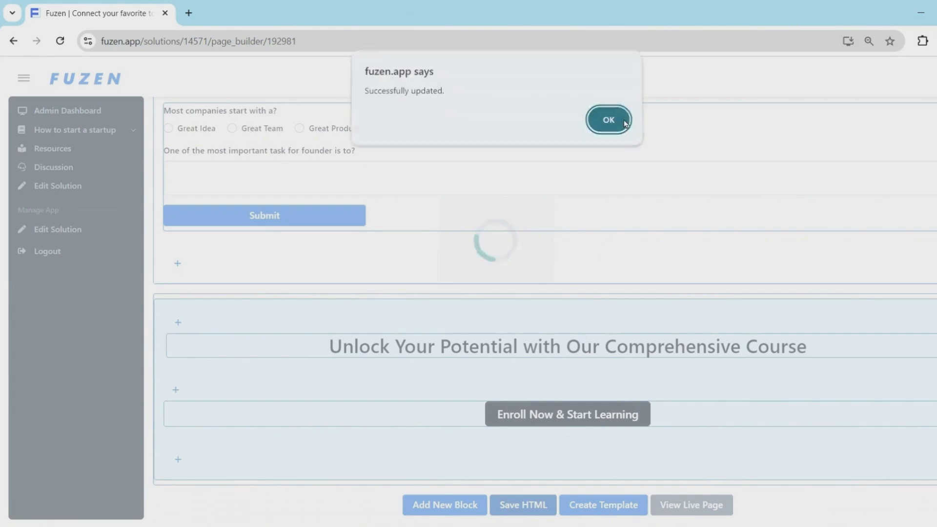
{"action": "left_click", "coordinate": [616, 123]}
Step: View the live Team & Execution page and briefly play, then pause, its Lecture 2 video
{"action": "left_click", "coordinate": [678, 503]}
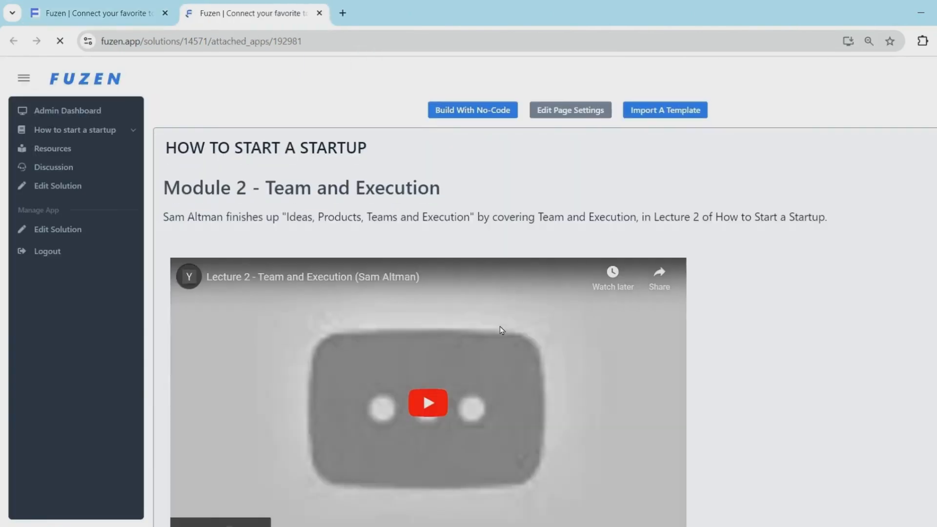
{"action": "left_click", "coordinate": [438, 404]}
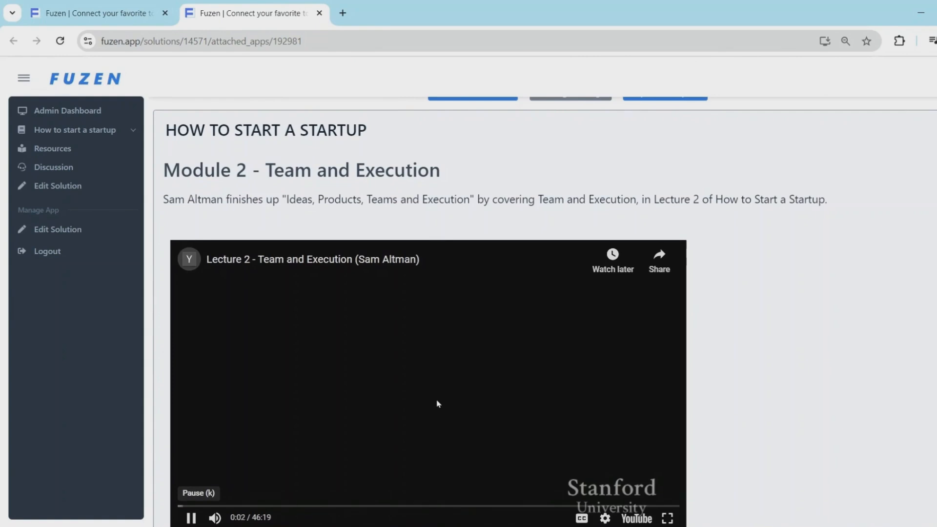
{"action": "left_click", "coordinate": [438, 404]}
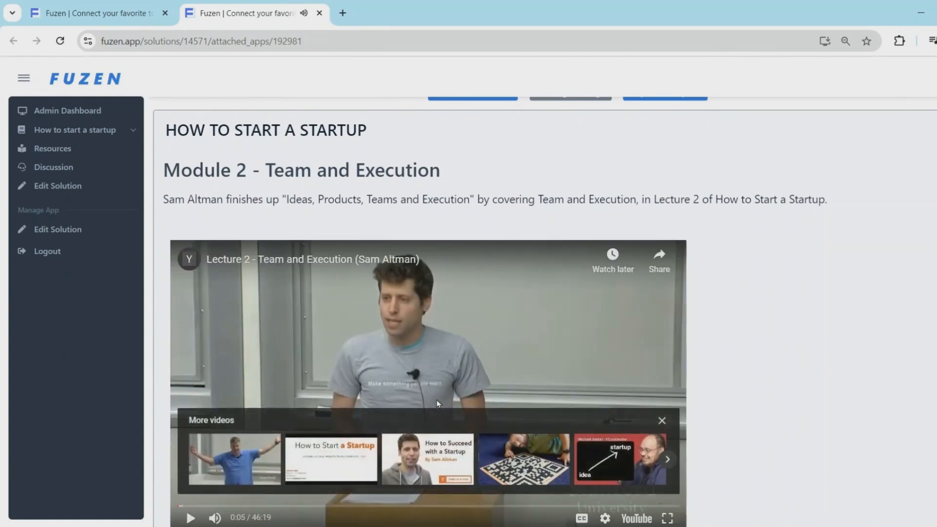